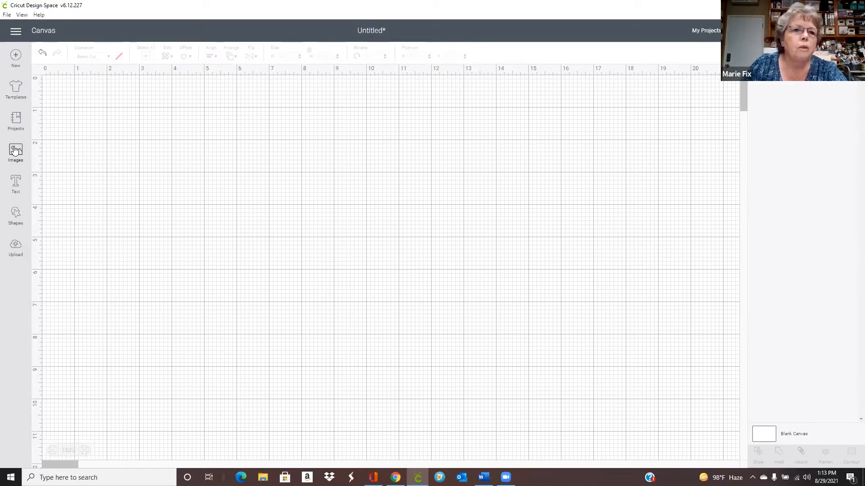
Open the image library, leave Anna's Holiday Luster Printables and choose the Image Sets category.
{"action": "left_click", "coordinate": [15, 151]}
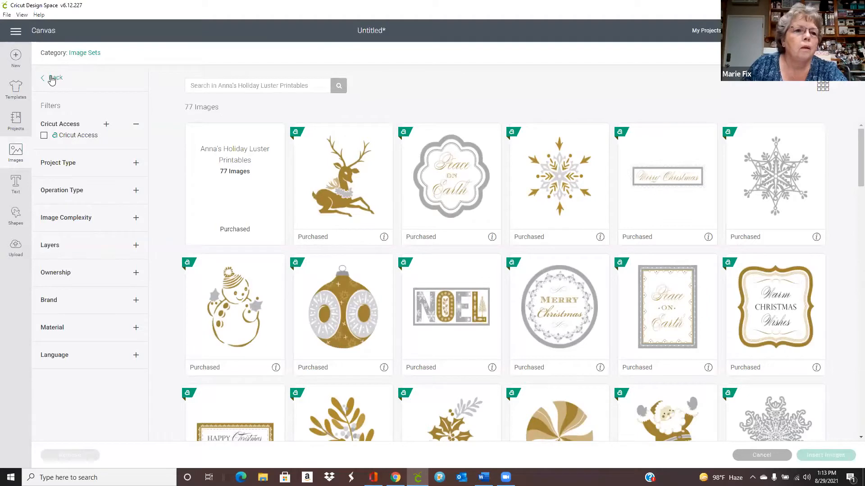
{"action": "left_click", "coordinate": [51, 77]}
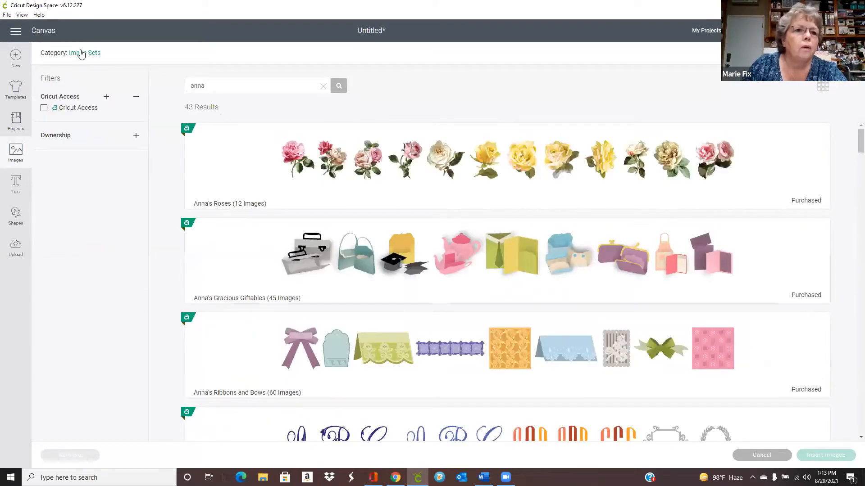
{"action": "left_click", "coordinate": [81, 53]}
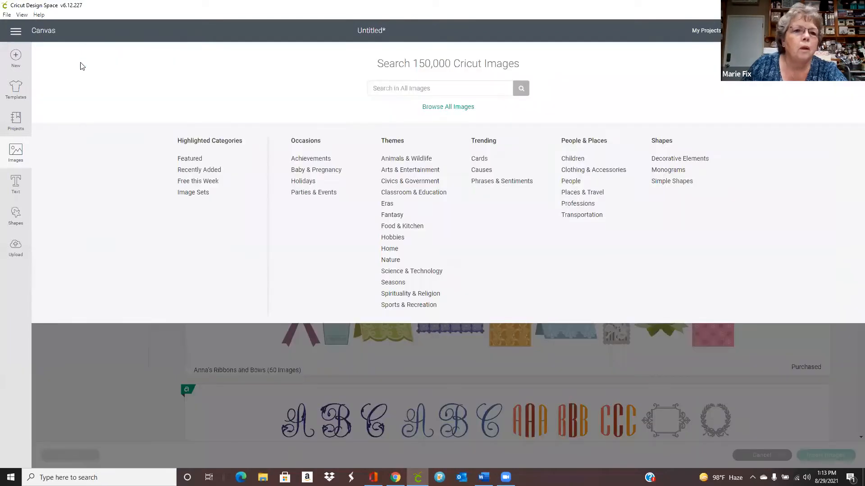
{"action": "left_click", "coordinate": [193, 193]}
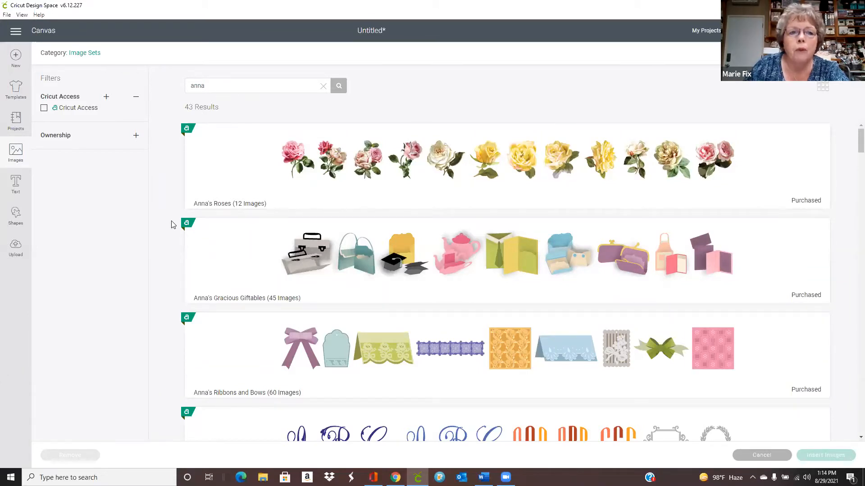
Look through the image sets matching "anna" to examine which card, phrase, floral and holiday collections are offered.
{"action": "scroll", "coordinate": [173, 225], "scroll_direction": "down", "scroll_amount": 3}
{"action": "scroll", "coordinate": [173, 225], "scroll_direction": "down", "scroll_amount": 5}
{"action": "scroll", "coordinate": [173, 225], "scroll_direction": "down", "scroll_amount": 2}
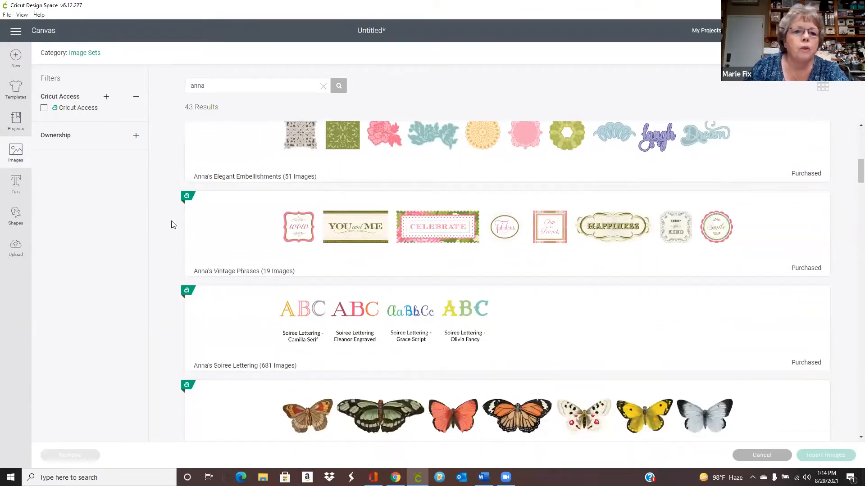
{"action": "scroll", "coordinate": [173, 225], "scroll_direction": "down", "scroll_amount": 7}
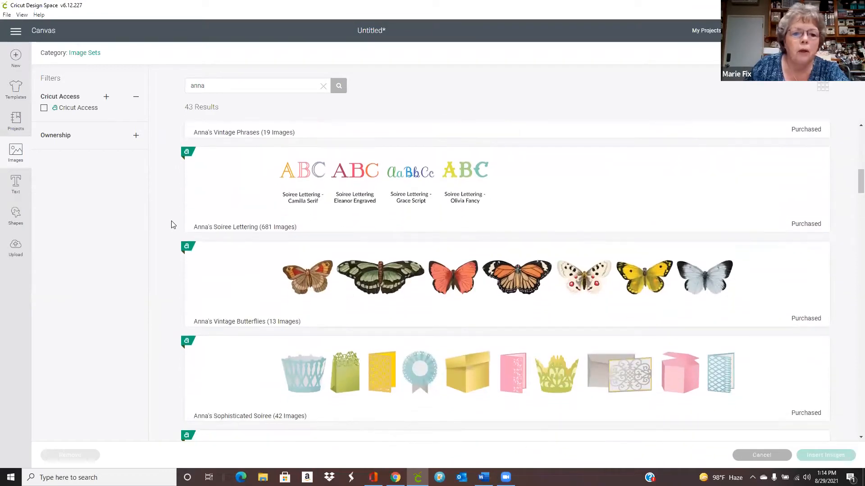
{"action": "scroll", "coordinate": [173, 224], "scroll_direction": "down", "scroll_amount": 7}
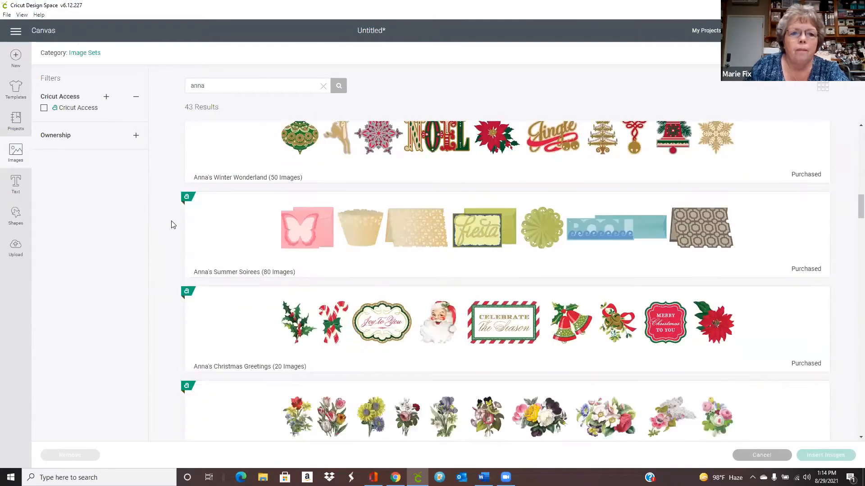
{"action": "scroll", "coordinate": [173, 225], "scroll_direction": "down", "scroll_amount": 5}
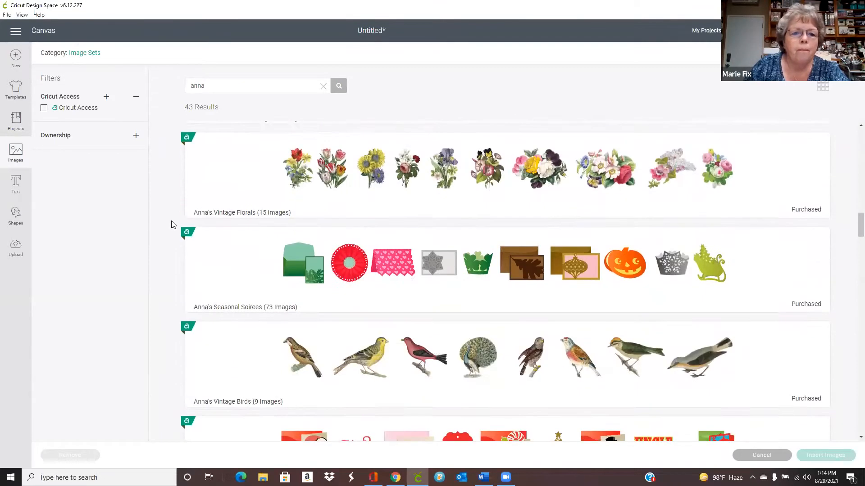
{"action": "scroll", "coordinate": [173, 224], "scroll_direction": "down", "scroll_amount": 1}
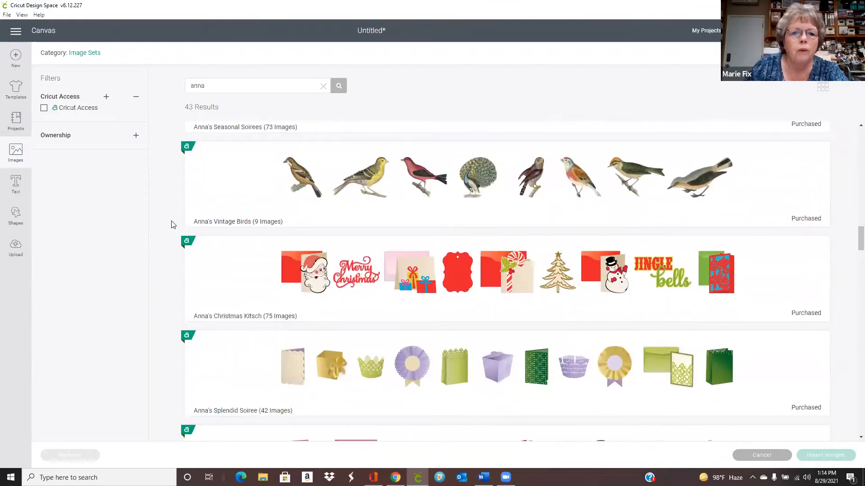
{"action": "scroll", "coordinate": [173, 224], "scroll_direction": "down", "scroll_amount": 2}
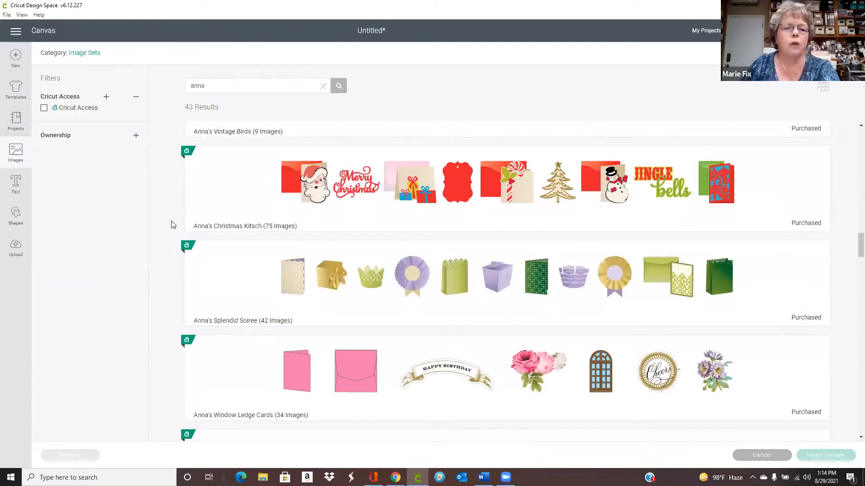
{"action": "scroll", "coordinate": [173, 224], "scroll_direction": "down", "scroll_amount": 3}
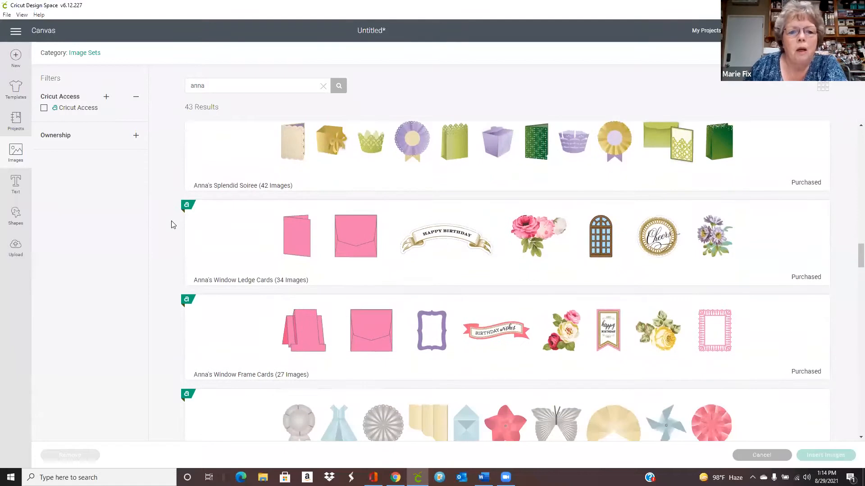
{"action": "scroll", "coordinate": [173, 224], "scroll_direction": "down", "scroll_amount": 2}
{"action": "scroll", "coordinate": [173, 225], "scroll_direction": "down", "scroll_amount": 1}
{"action": "scroll", "coordinate": [173, 224], "scroll_direction": "down", "scroll_amount": 5}
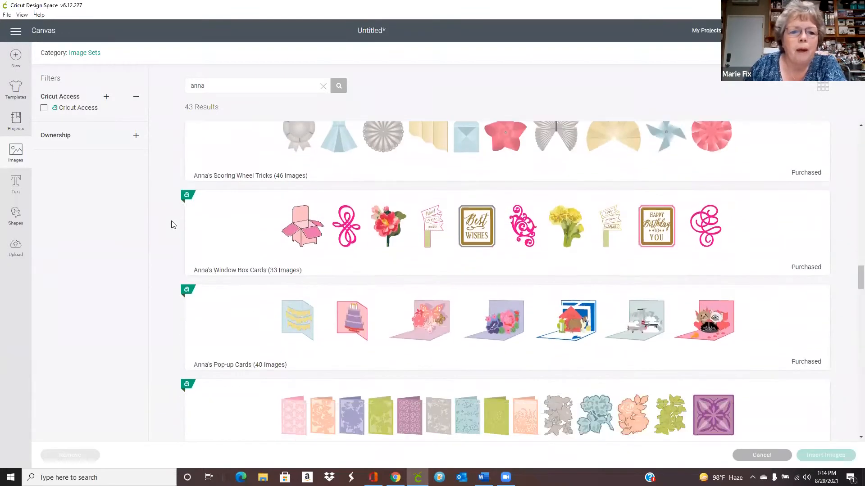
{"action": "scroll", "coordinate": [173, 224], "scroll_direction": "down", "scroll_amount": 1}
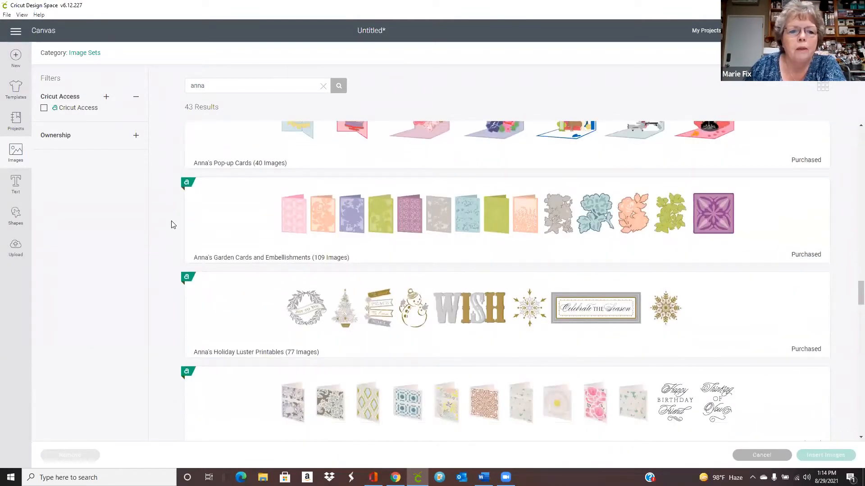
{"action": "scroll", "coordinate": [173, 224], "scroll_direction": "down", "scroll_amount": 4}
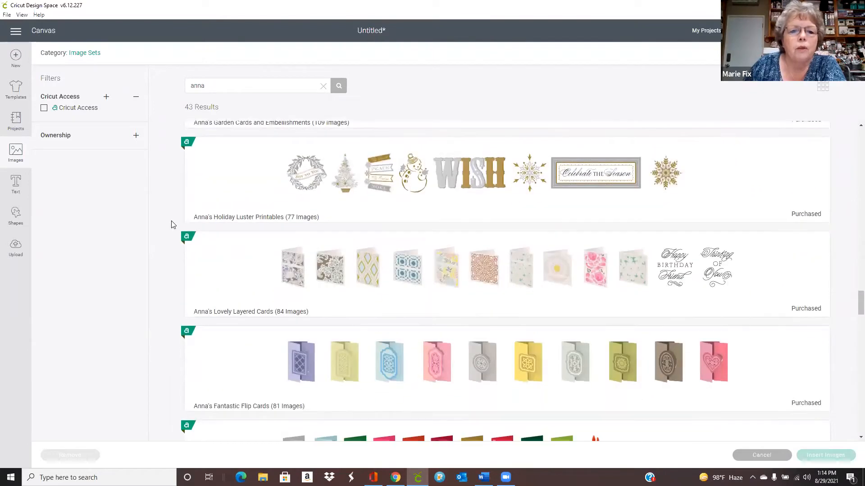
{"action": "scroll", "coordinate": [172, 224], "scroll_direction": "up", "scroll_amount": 3}
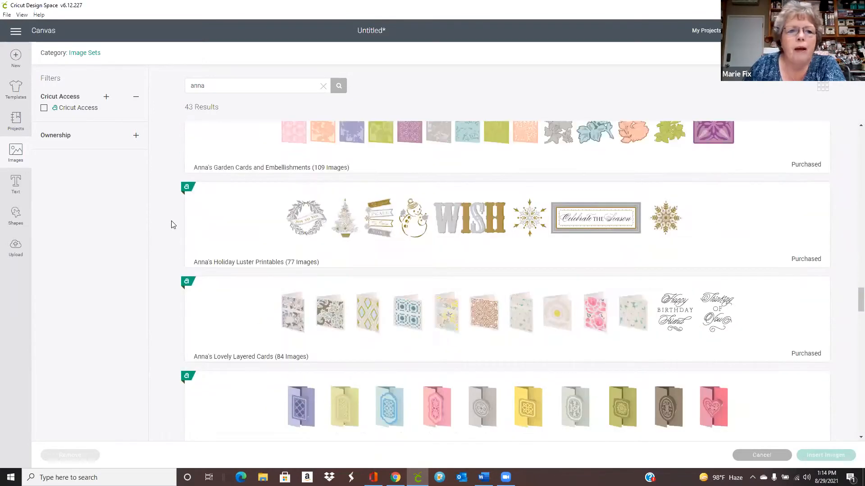
{"action": "scroll", "coordinate": [173, 224], "scroll_direction": "up", "scroll_amount": 6}
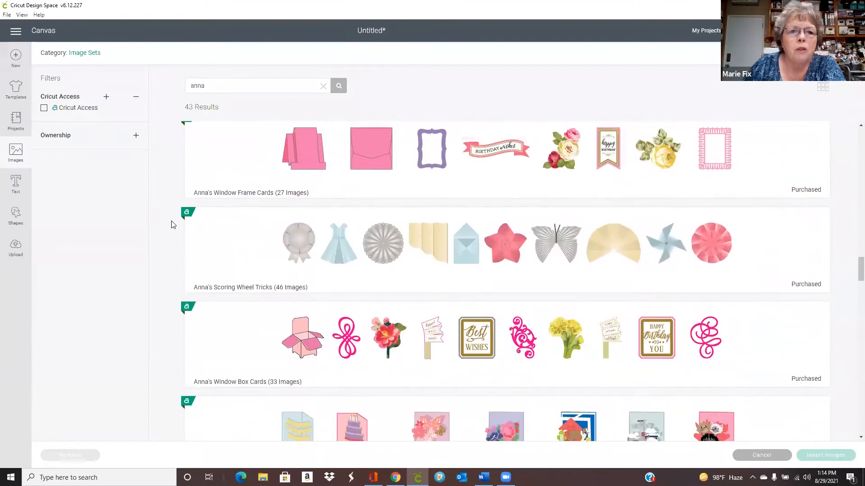
{"action": "scroll", "coordinate": [173, 225], "scroll_direction": "up", "scroll_amount": 10}
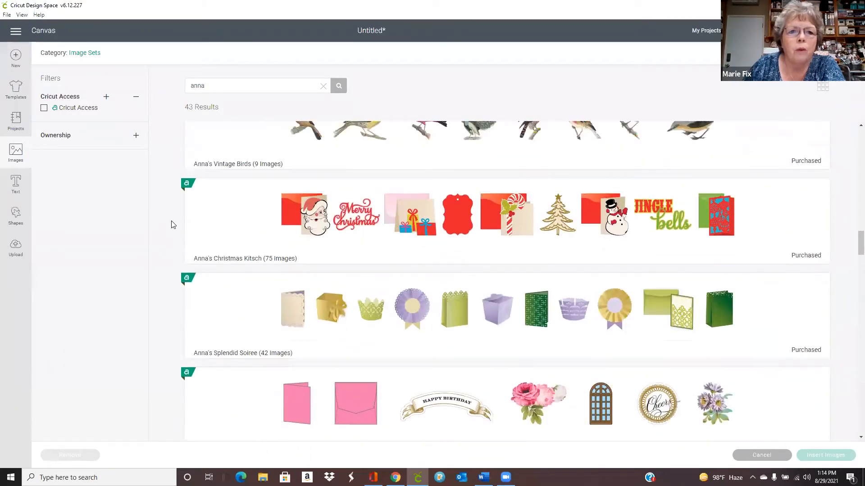
{"action": "scroll", "coordinate": [171, 224], "scroll_direction": "up", "scroll_amount": 8}
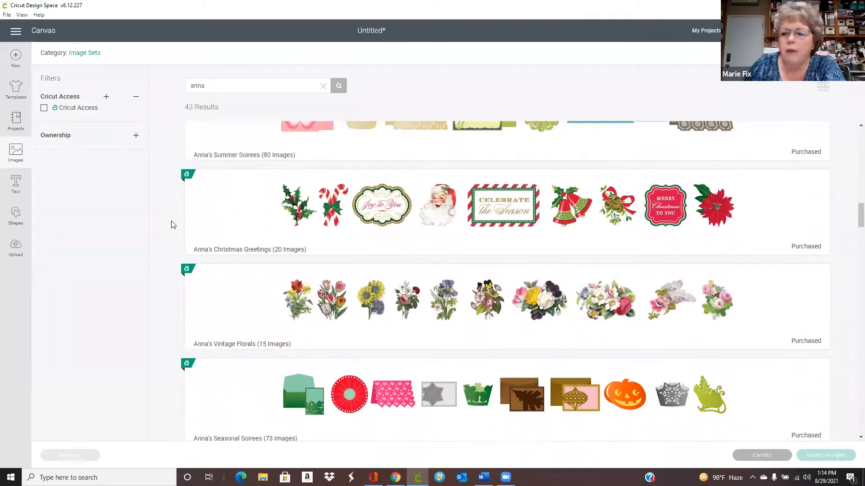
{"action": "scroll", "coordinate": [212, 269], "scroll_direction": "up", "scroll_amount": 2}
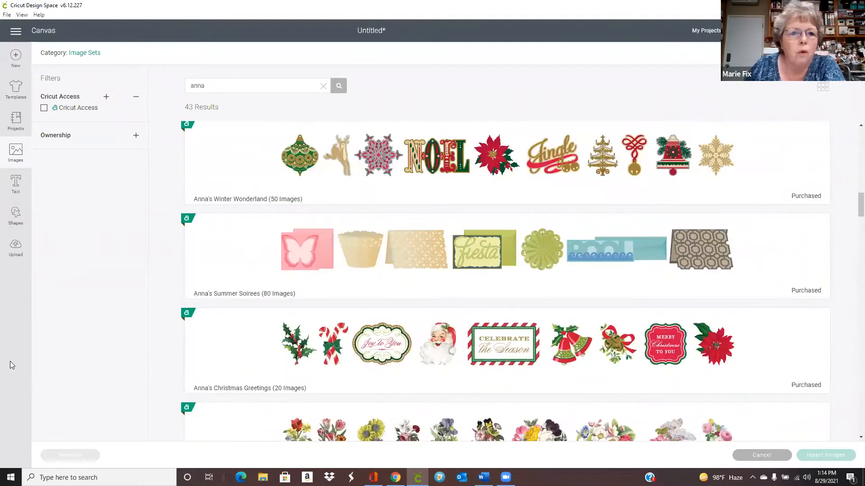
{"action": "scroll", "coordinate": [301, 160], "scroll_direction": "up", "scroll_amount": 8}
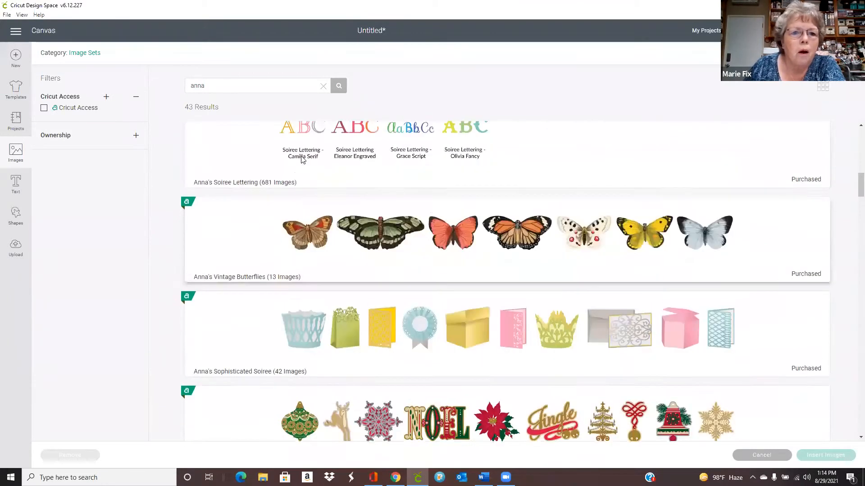
{"action": "scroll", "coordinate": [302, 160], "scroll_direction": "up", "scroll_amount": 7}
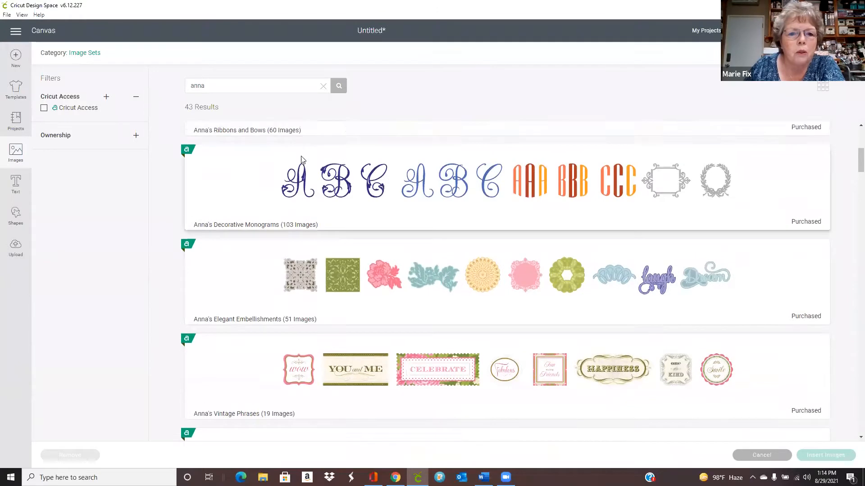
{"action": "scroll", "coordinate": [301, 155], "scroll_direction": "up", "scroll_amount": 4}
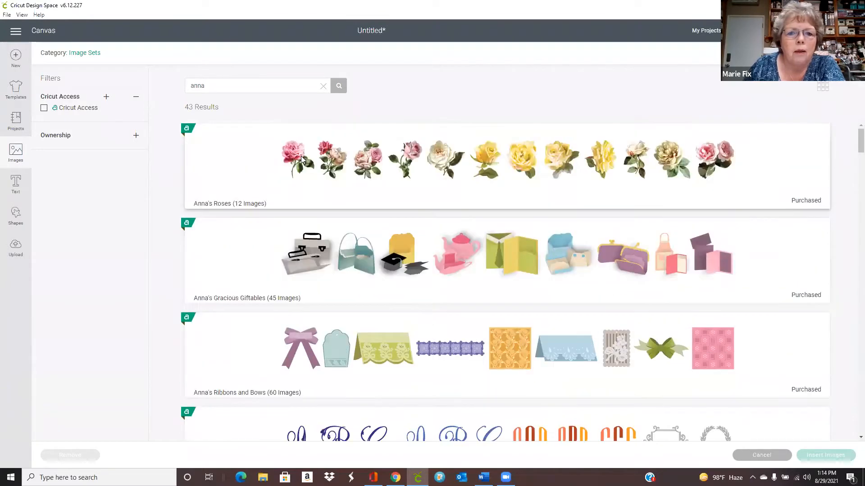
Find the Anna's Pop-up Cards image set in the list and open it.
{"action": "scroll", "coordinate": [301, 158], "scroll_direction": "down", "scroll_amount": 1}
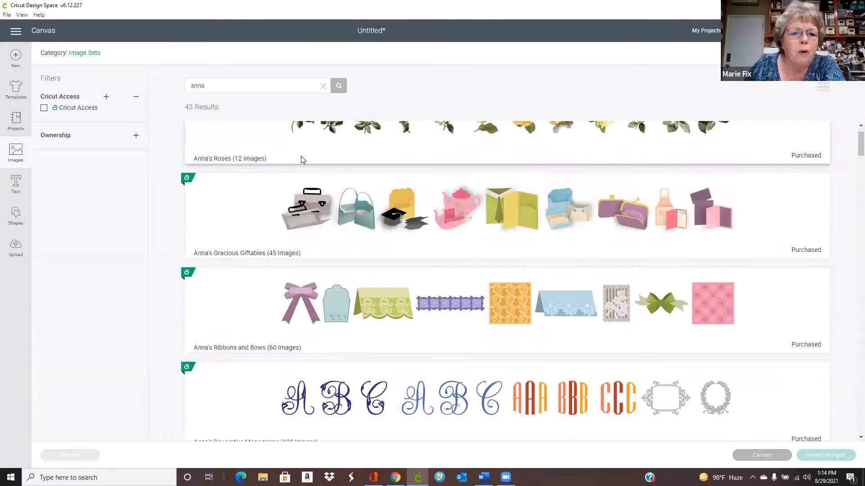
{"action": "scroll", "coordinate": [301, 157], "scroll_direction": "down", "scroll_amount": 4}
{"action": "scroll", "coordinate": [301, 158], "scroll_direction": "down", "scroll_amount": 6}
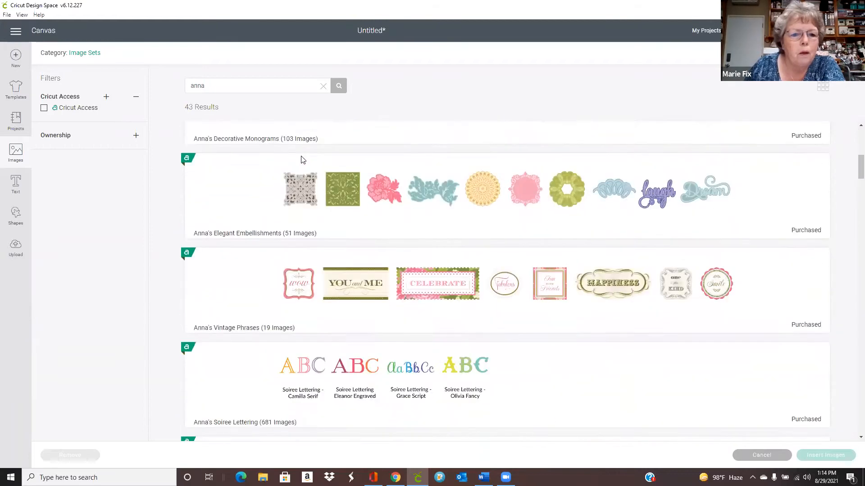
{"action": "scroll", "coordinate": [301, 159], "scroll_direction": "down", "scroll_amount": 7}
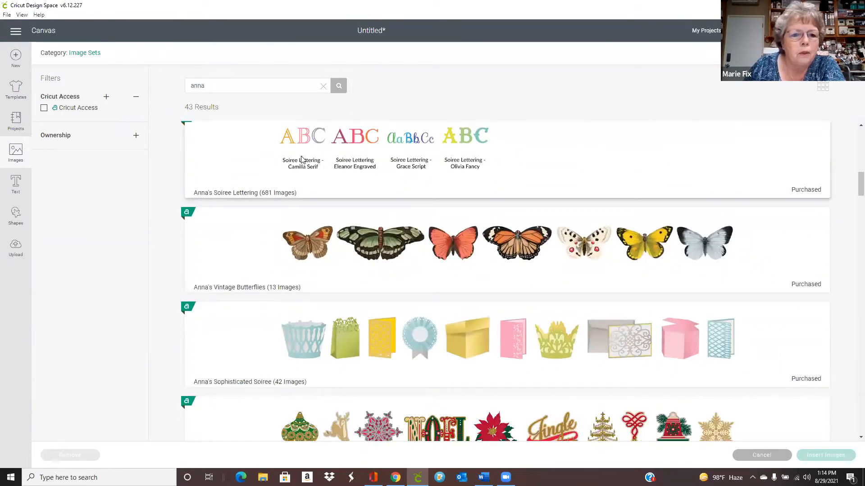
{"action": "scroll", "coordinate": [301, 161], "scroll_direction": "down", "scroll_amount": 6}
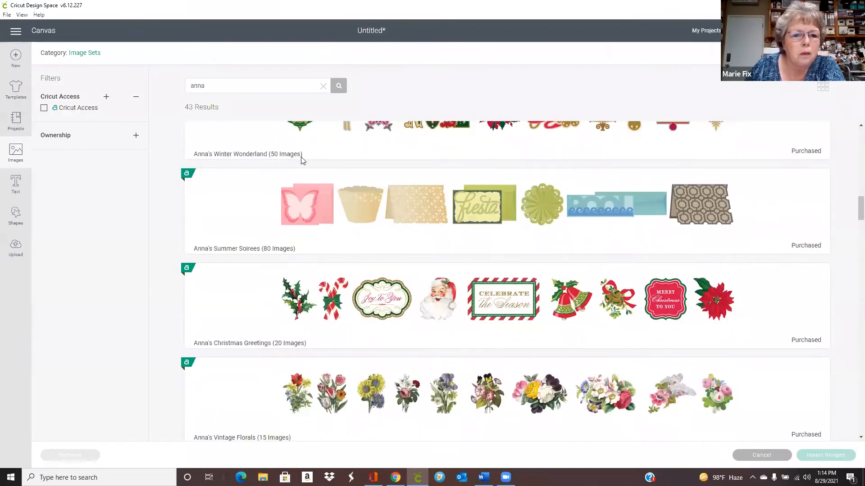
{"action": "scroll", "coordinate": [302, 160], "scroll_direction": "down", "scroll_amount": 6}
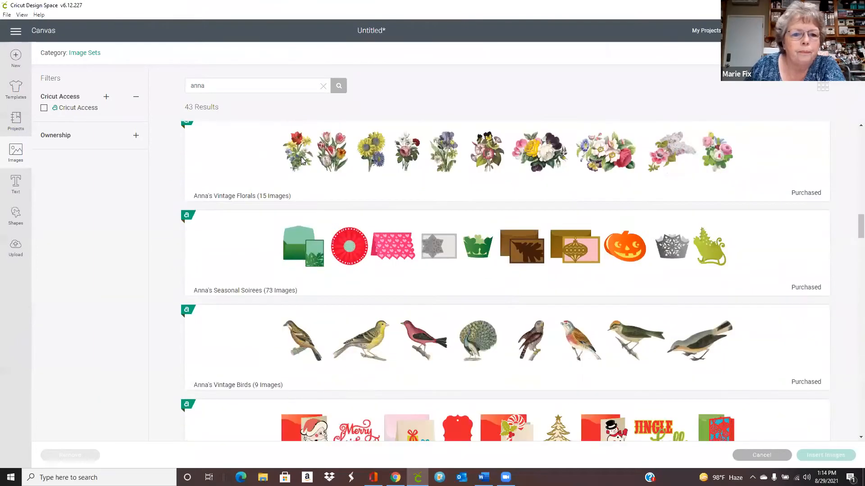
{"action": "scroll", "coordinate": [302, 161], "scroll_direction": "down", "scroll_amount": 6}
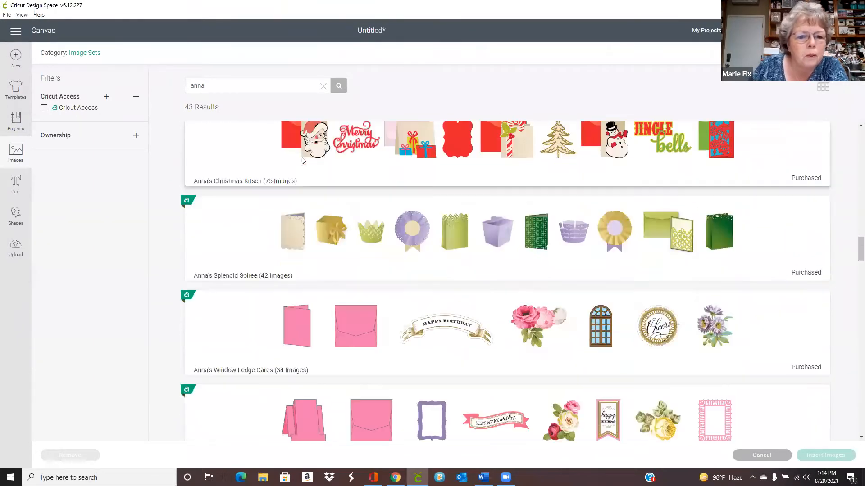
{"action": "scroll", "coordinate": [300, 161], "scroll_direction": "down", "scroll_amount": 6}
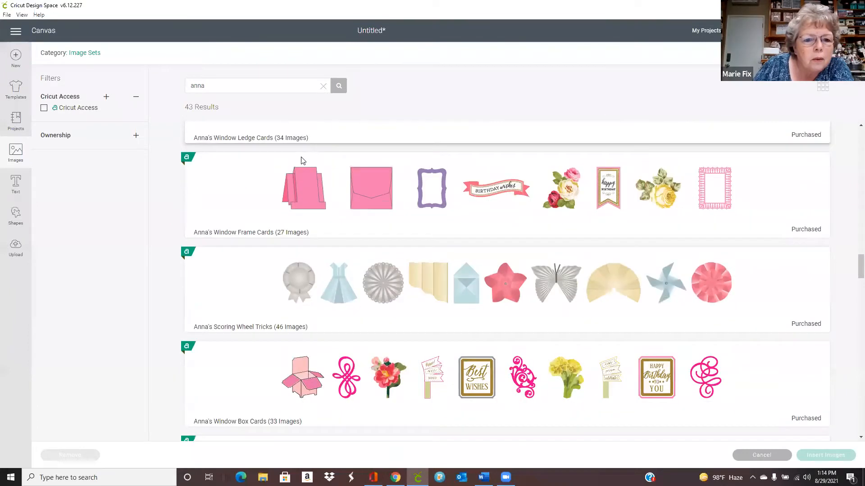
{"action": "scroll", "coordinate": [333, 225], "scroll_direction": "down", "scroll_amount": 2}
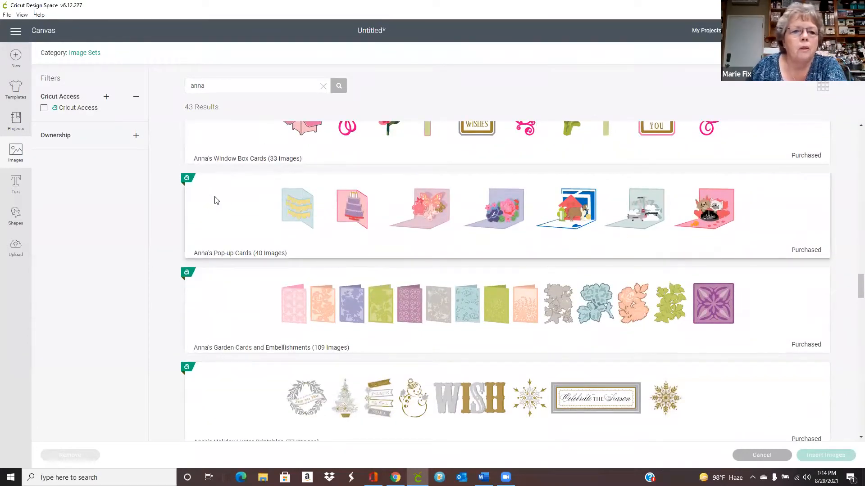
{"action": "left_click", "coordinate": [215, 200]}
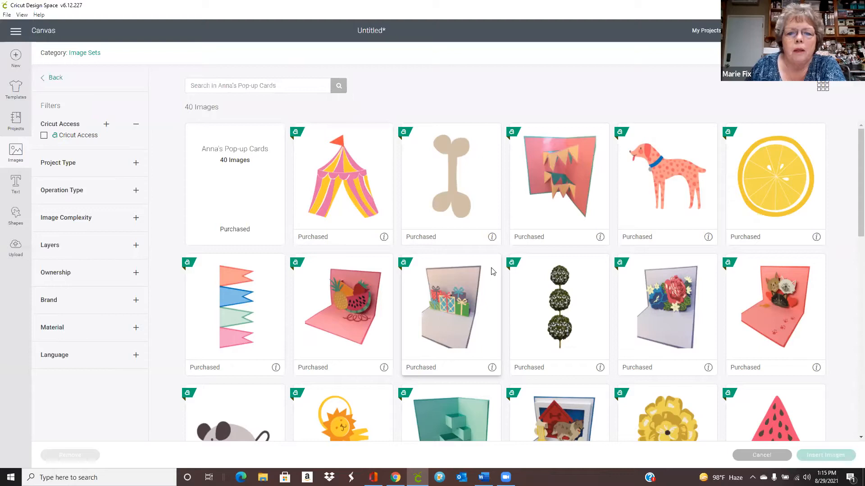
Insert the pop-up card with the wrapped gift boxes onto the canvas and move it to about X 1, Y 1.264 inches.
{"action": "left_click", "coordinate": [441, 319]}
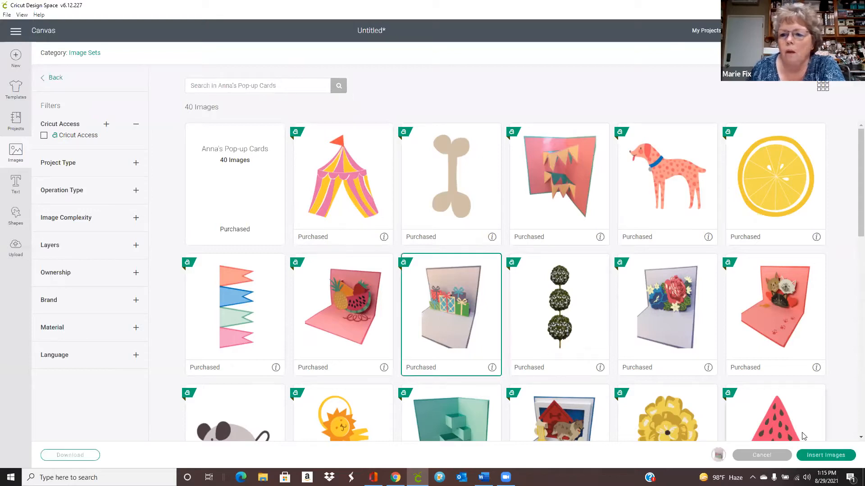
{"action": "left_click", "coordinate": [816, 457]}
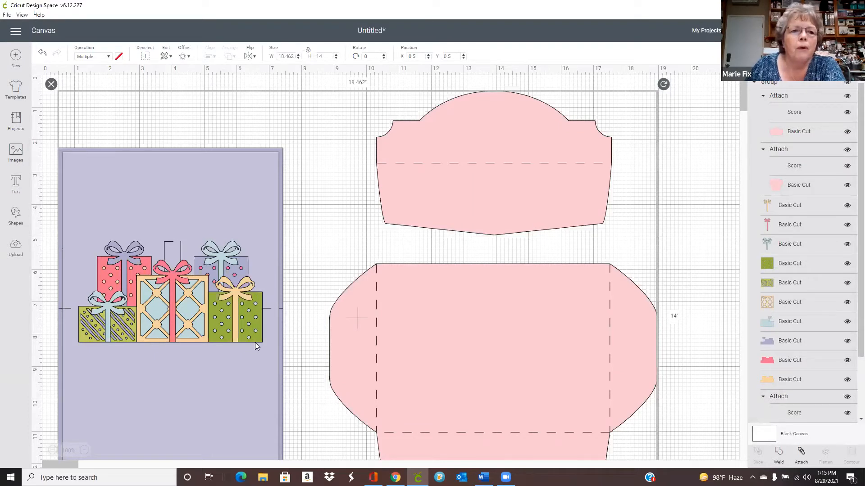
{"action": "mouse_move", "coordinate": [263, 342]}
{"action": "left_mouse_down"}
{"action": "mouse_move", "coordinate": [299, 350]}
{"action": "mouse_move", "coordinate": [270, 337]}
{"action": "mouse_move", "coordinate": [271, 349]}
{"action": "left_mouse_up"}
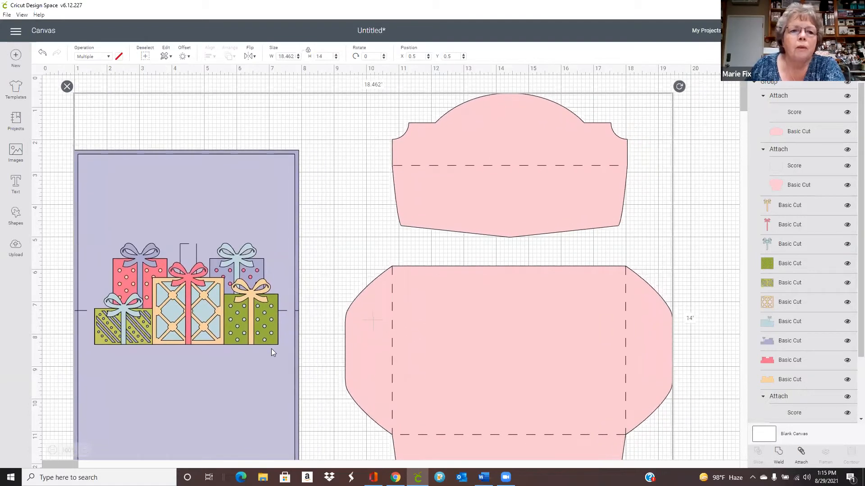
{"action": "left_click_drag", "start_coordinate": [277, 218], "coordinate": [277, 236]}
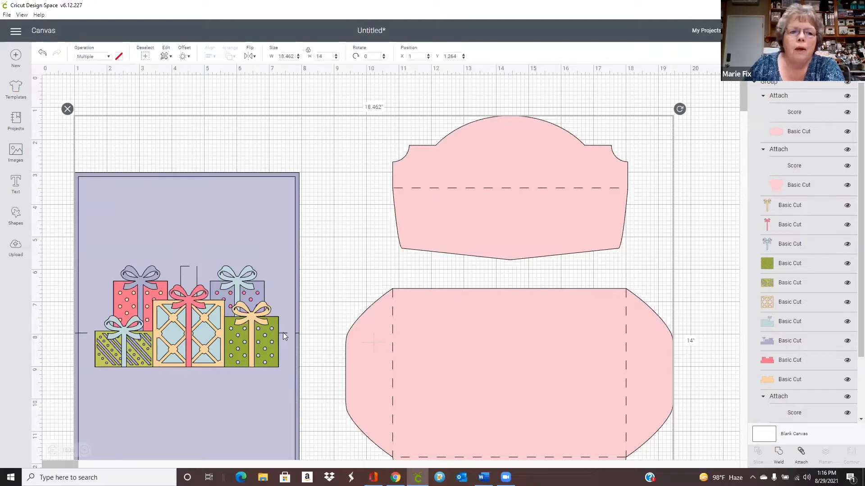
Reopen the image library and go back from Anna's Pop-up Cards to the image sets matching "anna".
{"action": "scroll", "coordinate": [284, 336], "scroll_direction": "down", "scroll_amount": 2}
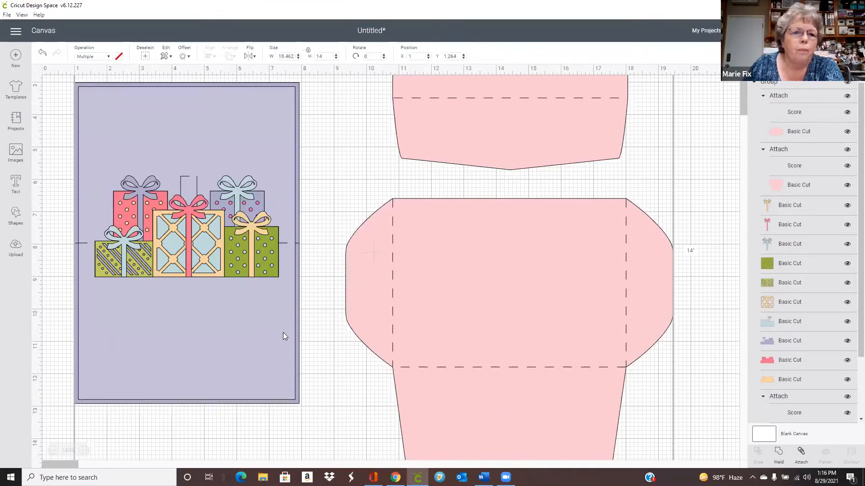
{"action": "scroll", "coordinate": [283, 336], "scroll_direction": "up", "scroll_amount": 2}
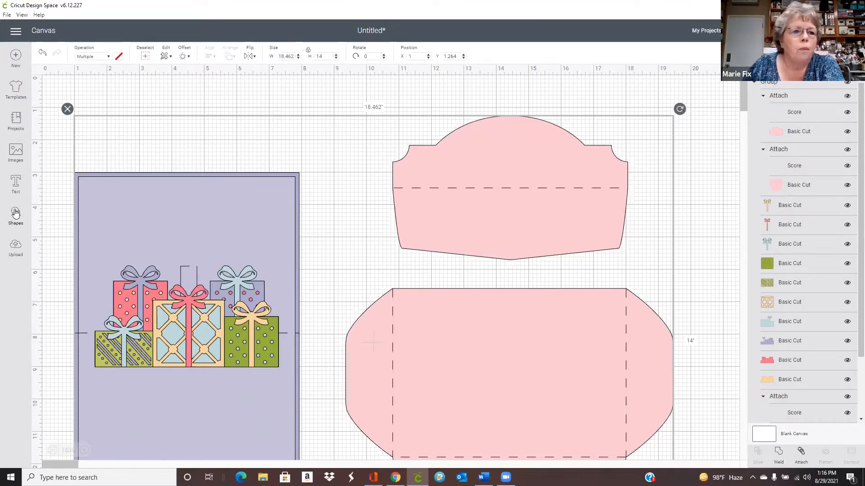
{"action": "left_click", "coordinate": [18, 149]}
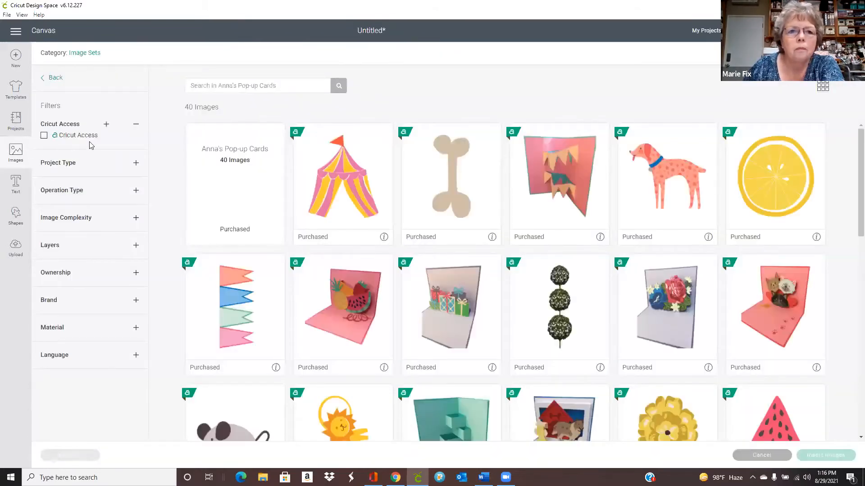
{"action": "left_click", "coordinate": [54, 79]}
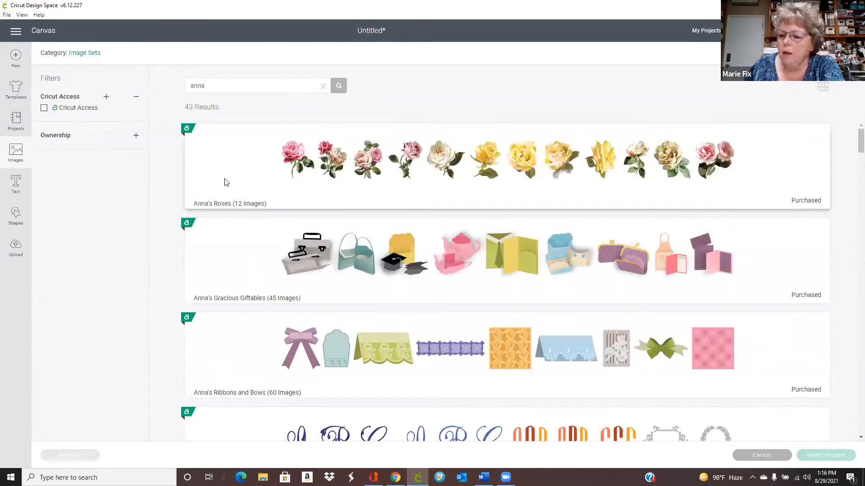
Look through the whole "anna" image set list to examine which card, phrase, floral, seasonal and embellishment collections it offers.
{"action": "scroll", "coordinate": [241, 240], "scroll_direction": "down", "scroll_amount": 2}
{"action": "scroll", "coordinate": [242, 238], "scroll_direction": "down", "scroll_amount": 4}
{"action": "scroll", "coordinate": [242, 238], "scroll_direction": "down", "scroll_amount": 5}
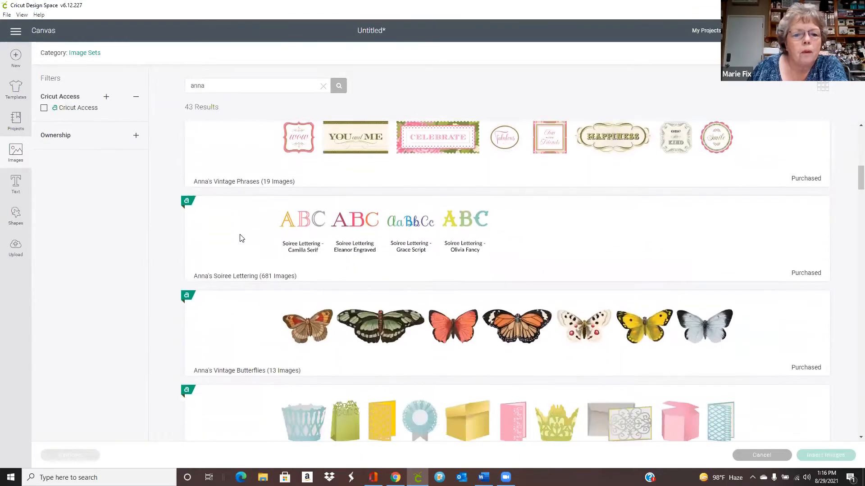
{"action": "scroll", "coordinate": [240, 238], "scroll_direction": "down", "scroll_amount": 3}
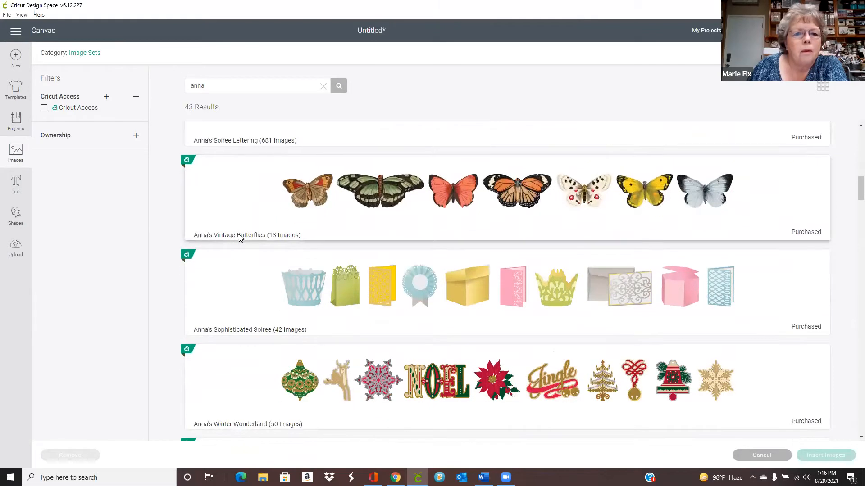
{"action": "scroll", "coordinate": [239, 234], "scroll_direction": "down", "scroll_amount": 1}
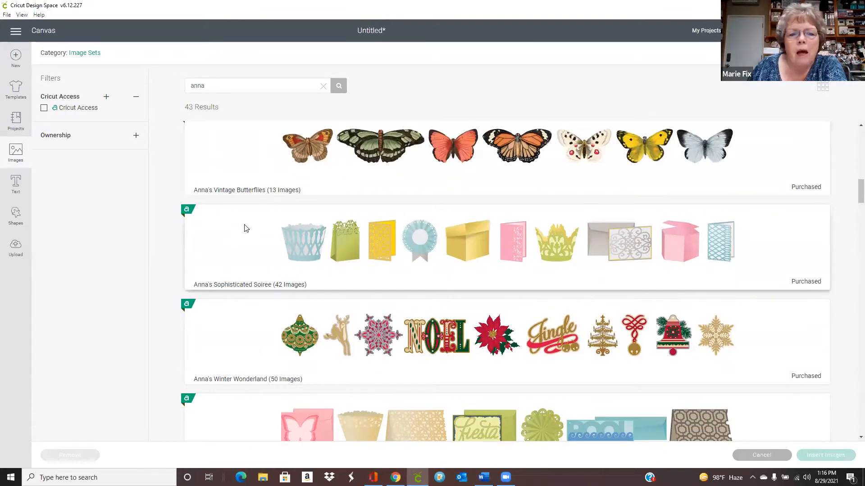
{"action": "scroll", "coordinate": [245, 228], "scroll_direction": "down", "scroll_amount": 1}
{"action": "scroll", "coordinate": [245, 228], "scroll_direction": "down", "scroll_amount": 4}
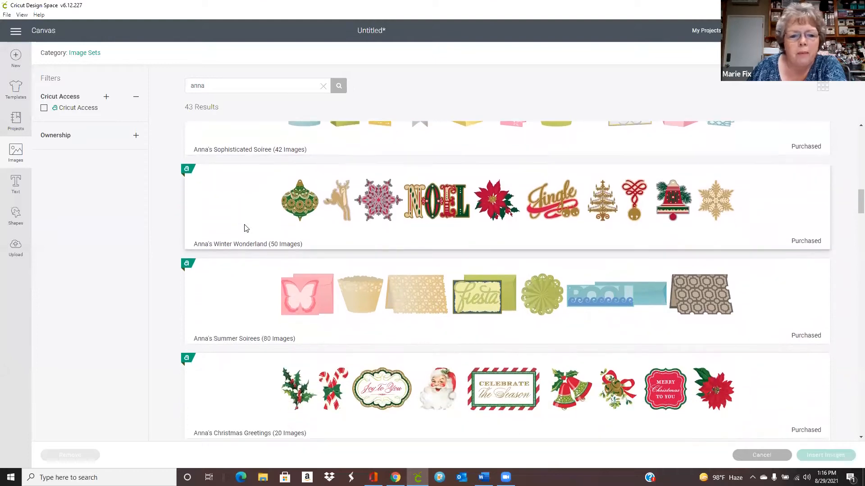
{"action": "scroll", "coordinate": [245, 228], "scroll_direction": "down", "scroll_amount": 3}
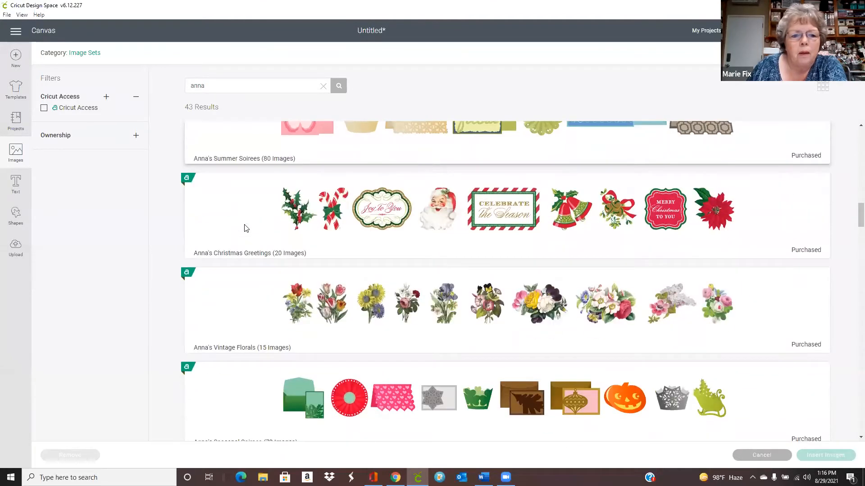
{"action": "scroll", "coordinate": [245, 228], "scroll_direction": "down", "scroll_amount": 3}
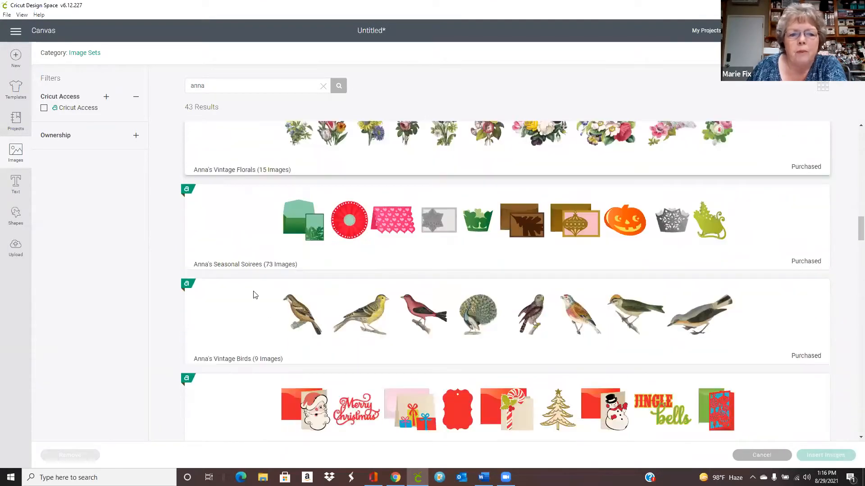
{"action": "scroll", "coordinate": [242, 311], "scroll_direction": "down", "scroll_amount": 5}
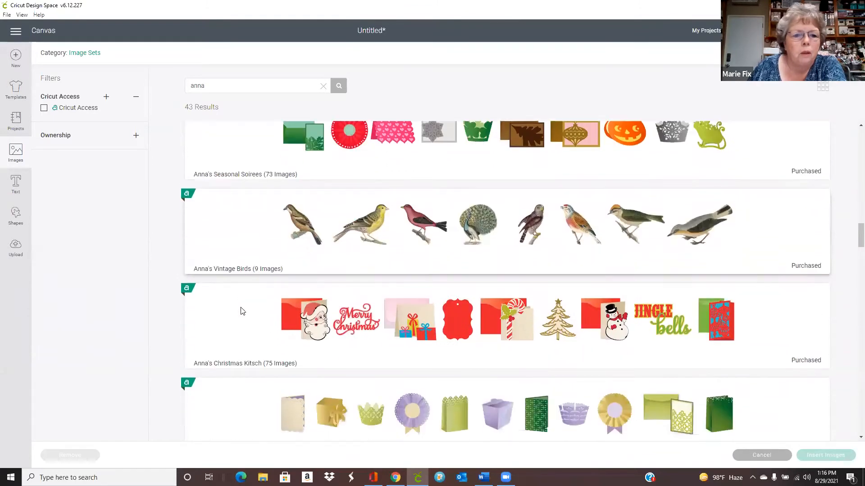
{"action": "scroll", "coordinate": [242, 311], "scroll_direction": "down", "scroll_amount": 4}
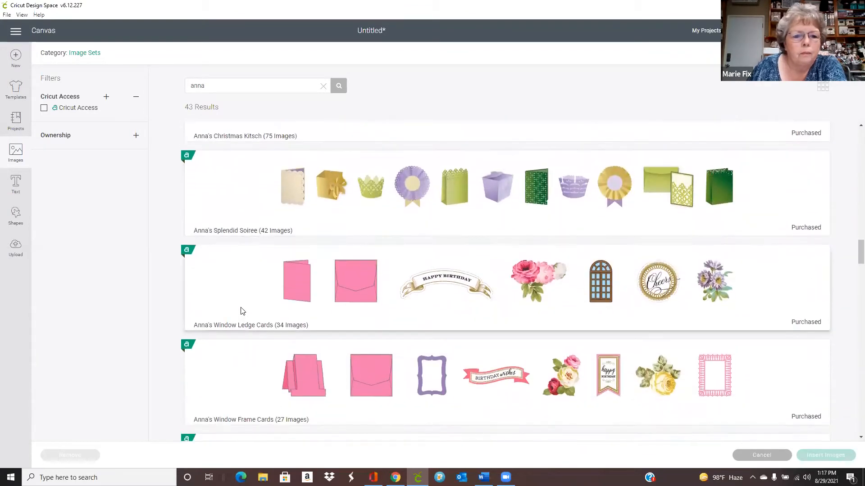
{"action": "scroll", "coordinate": [242, 310], "scroll_direction": "down", "scroll_amount": 5}
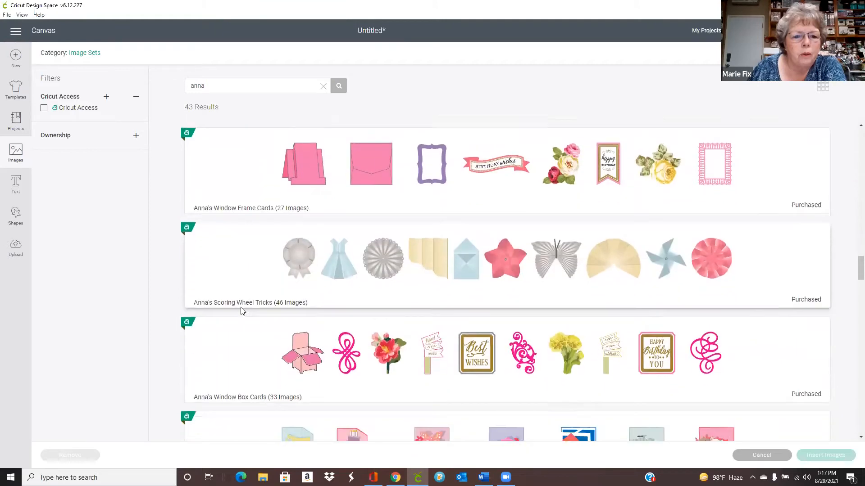
{"action": "scroll", "coordinate": [242, 311], "scroll_direction": "down", "scroll_amount": 4}
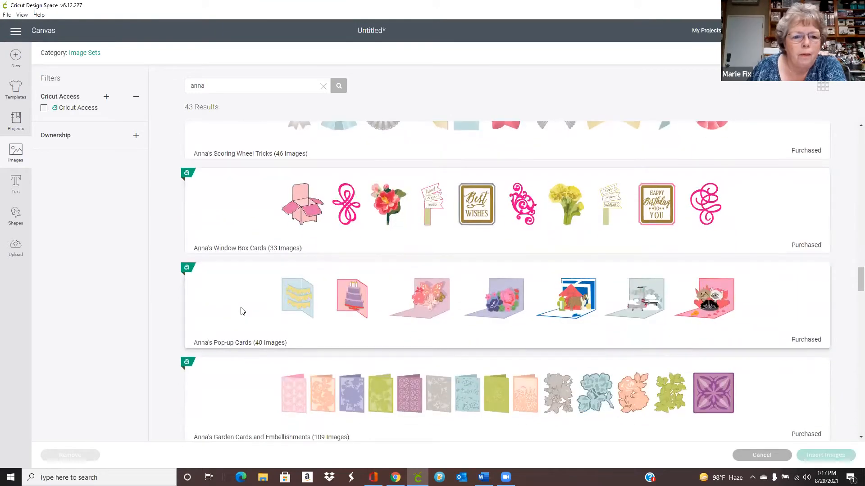
{"action": "scroll", "coordinate": [242, 311], "scroll_direction": "down", "scroll_amount": 2}
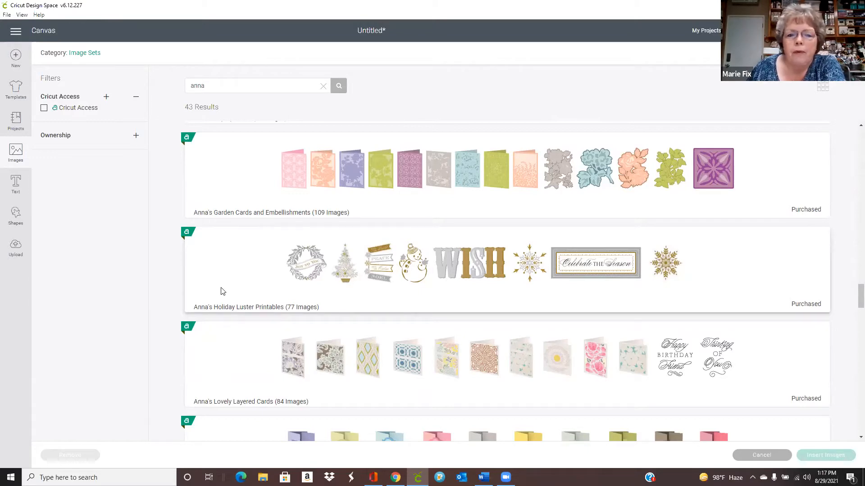
{"action": "scroll", "coordinate": [221, 291], "scroll_direction": "down", "scroll_amount": 4}
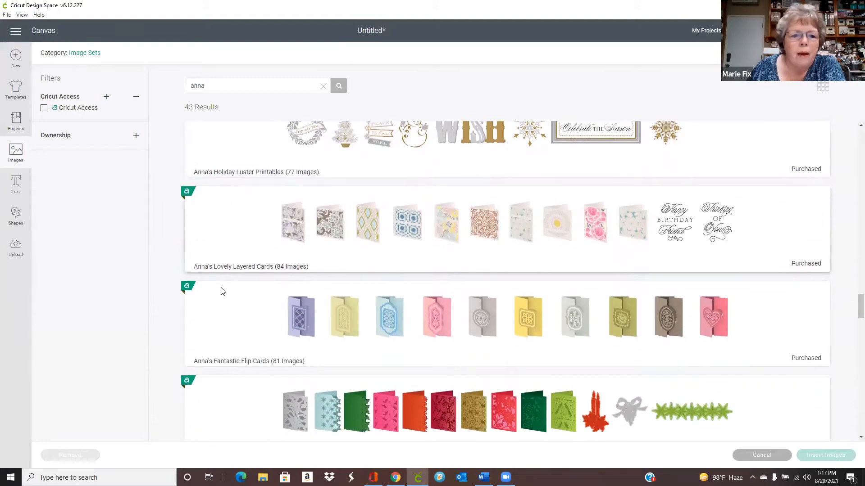
{"action": "scroll", "coordinate": [221, 292], "scroll_direction": "down", "scroll_amount": 4}
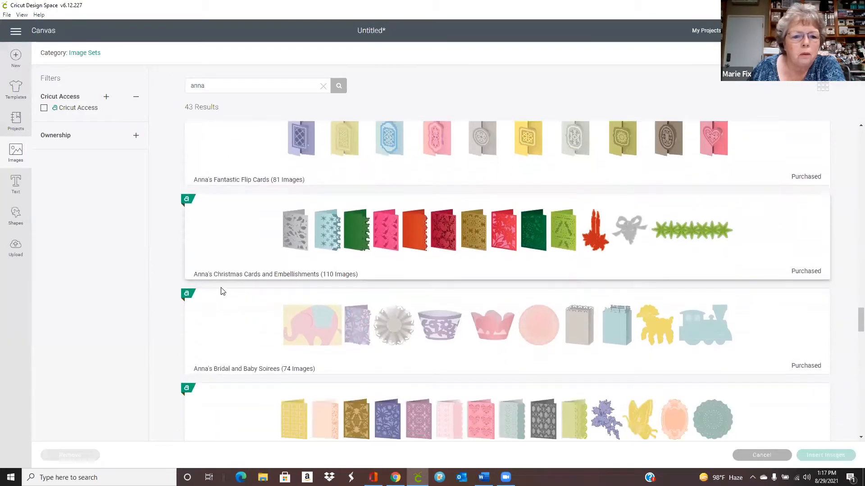
{"action": "scroll", "coordinate": [222, 292], "scroll_direction": "down", "scroll_amount": 5}
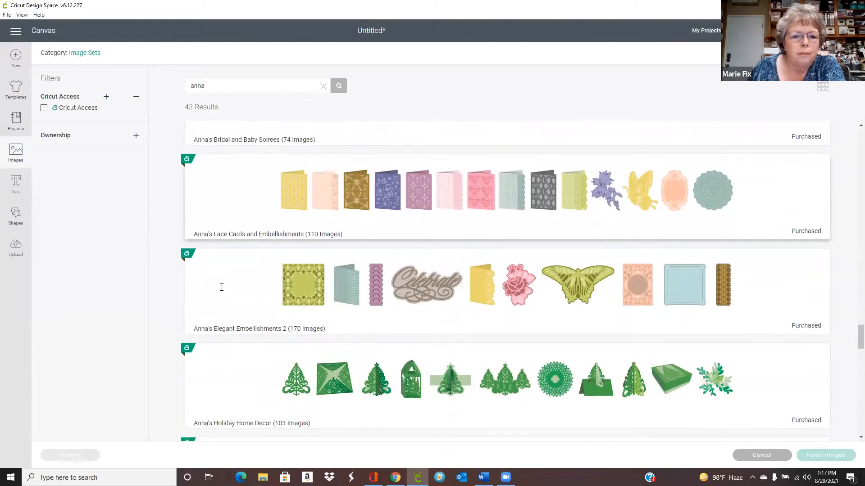
{"action": "scroll", "coordinate": [222, 291], "scroll_direction": "down", "scroll_amount": 4}
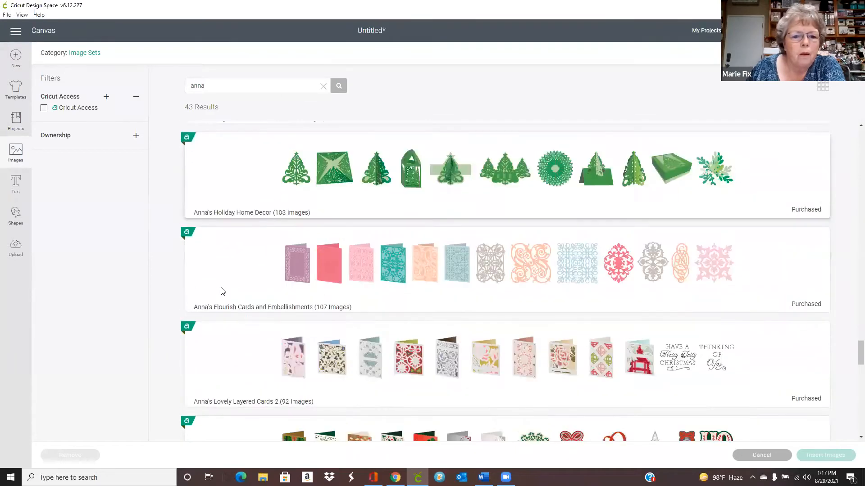
{"action": "scroll", "coordinate": [221, 291], "scroll_direction": "down", "scroll_amount": 3}
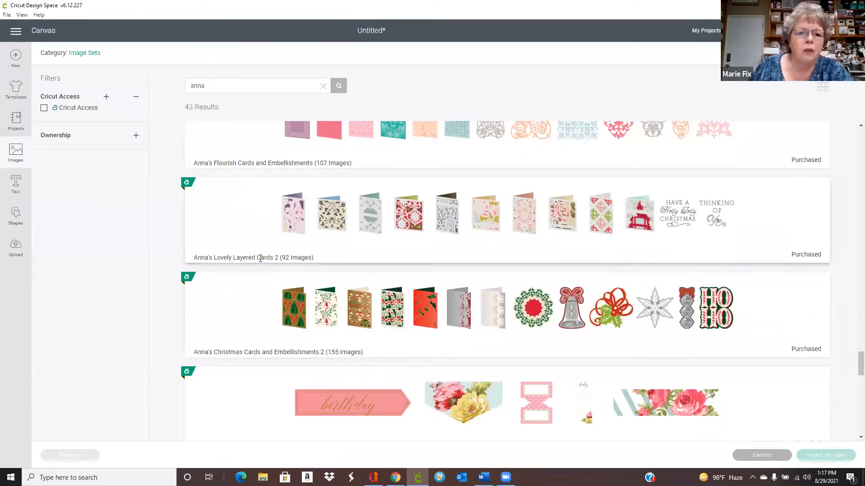
{"action": "scroll", "coordinate": [245, 250], "scroll_direction": "down", "scroll_amount": 3}
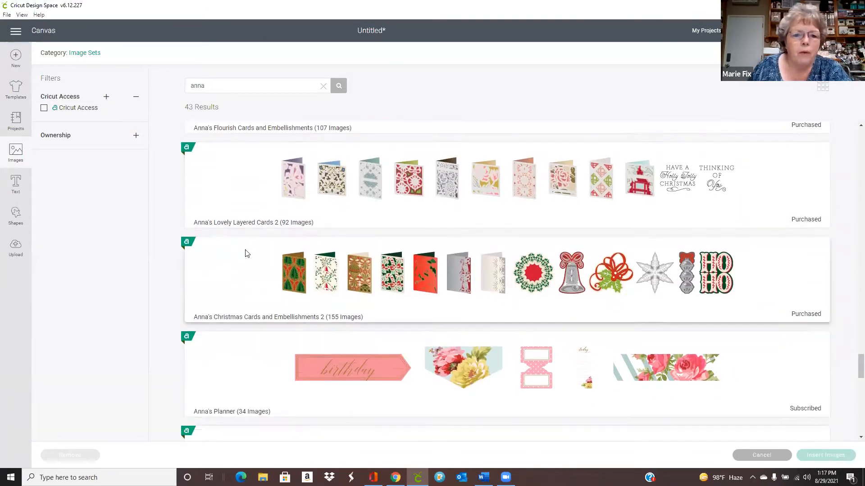
{"action": "scroll", "coordinate": [245, 254], "scroll_direction": "down", "scroll_amount": 3}
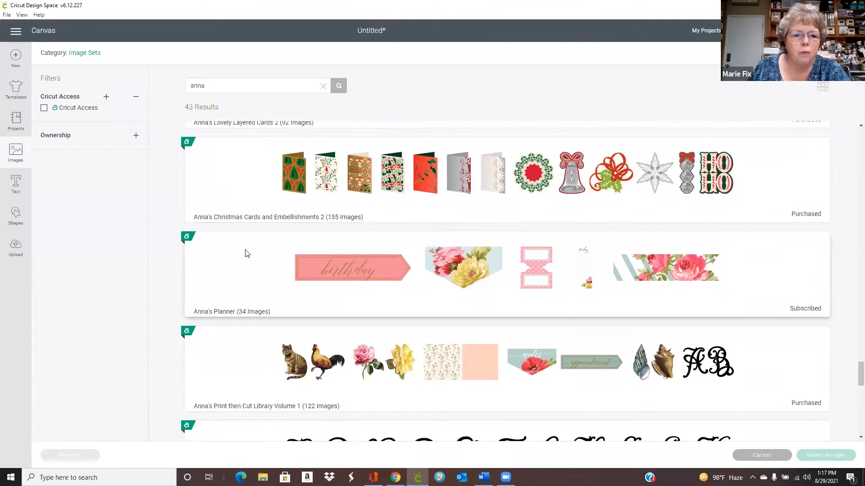
{"action": "scroll", "coordinate": [245, 253], "scroll_direction": "down", "scroll_amount": 5}
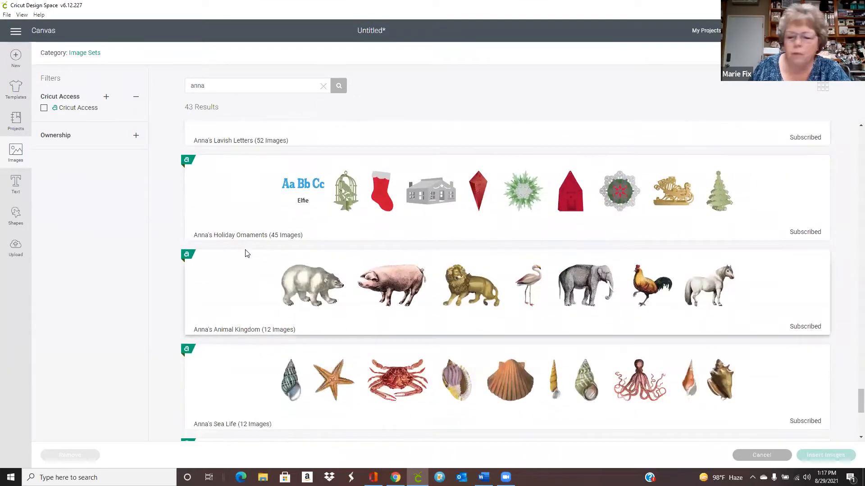
{"action": "scroll", "coordinate": [247, 255], "scroll_direction": "down", "scroll_amount": 6}
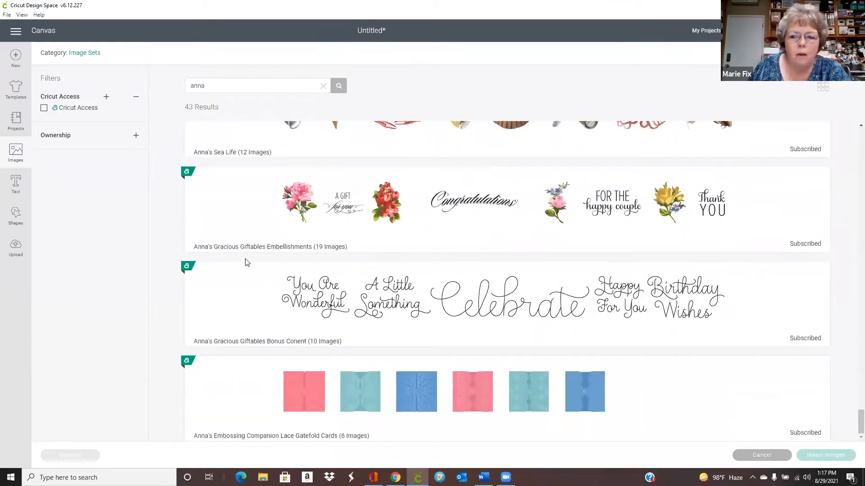
Find the Anna's Winter Wonderland image set in the "anna" results and open it.
{"action": "scroll", "coordinate": [245, 268], "scroll_direction": "up", "scroll_amount": 3}
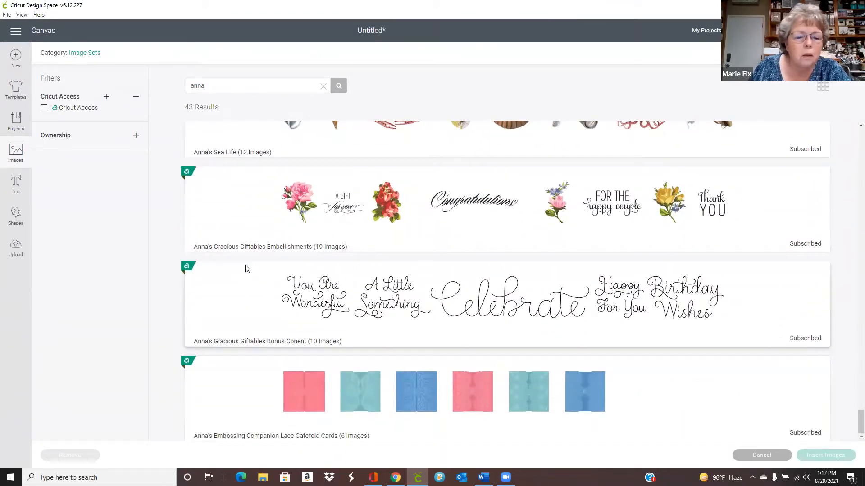
{"action": "scroll", "coordinate": [247, 269], "scroll_direction": "up", "scroll_amount": 2}
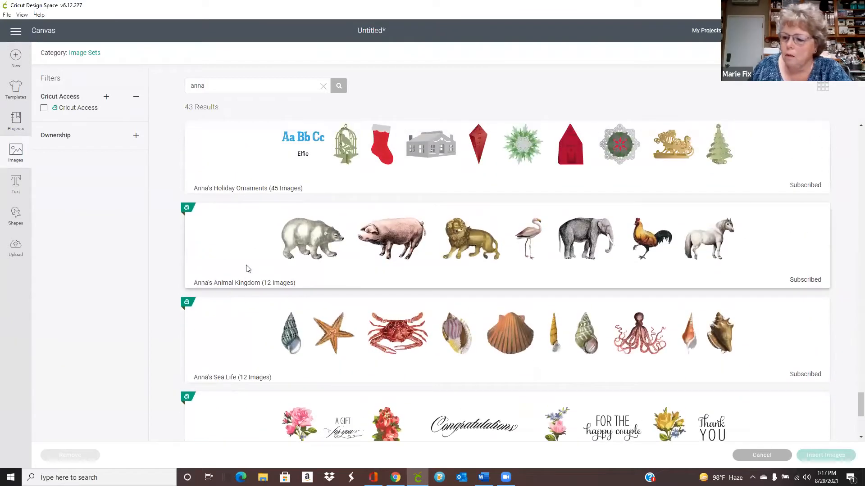
{"action": "scroll", "coordinate": [247, 269], "scroll_direction": "up", "scroll_amount": 2}
{"action": "scroll", "coordinate": [247, 269], "scroll_direction": "up", "scroll_amount": 5}
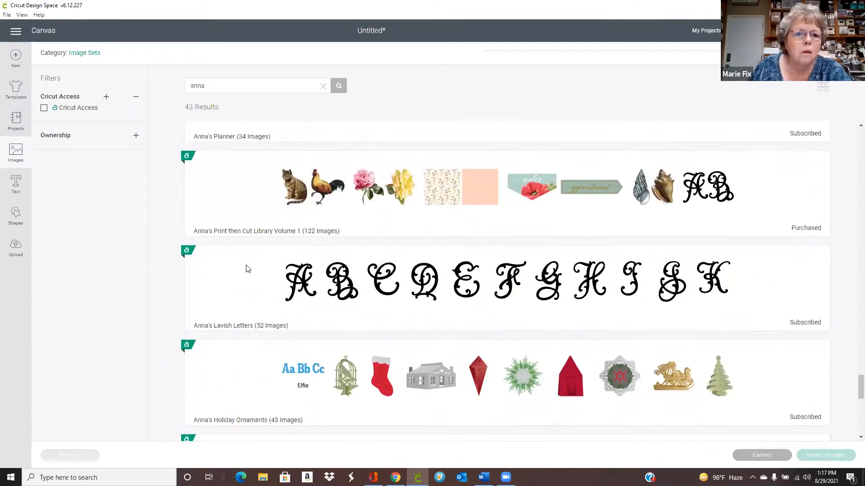
{"action": "scroll", "coordinate": [247, 269], "scroll_direction": "up", "scroll_amount": 5}
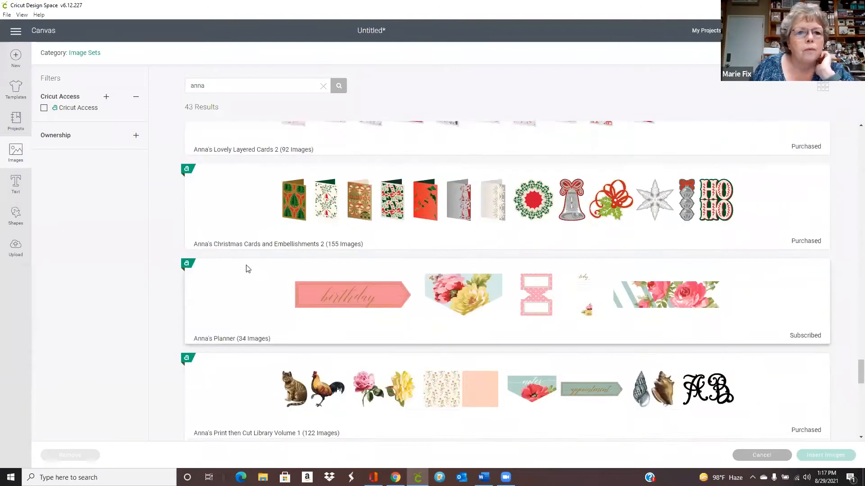
{"action": "scroll", "coordinate": [247, 269], "scroll_direction": "up", "scroll_amount": 2}
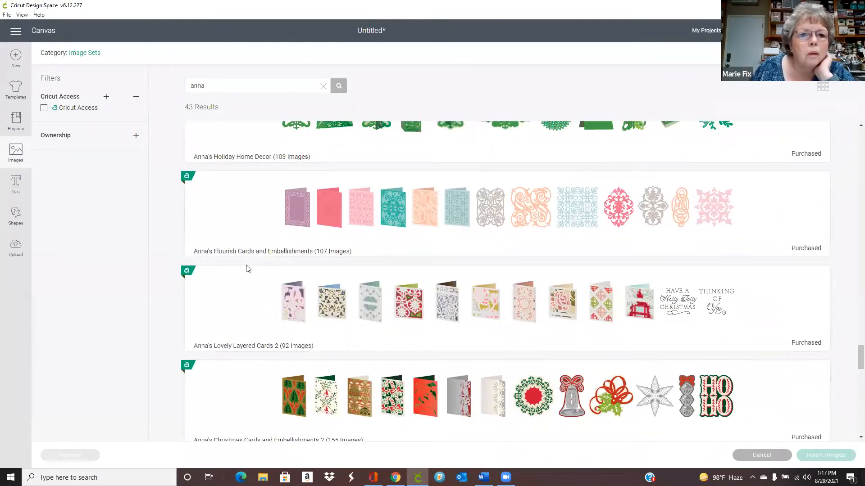
{"action": "scroll", "coordinate": [247, 269], "scroll_direction": "up", "scroll_amount": 9}
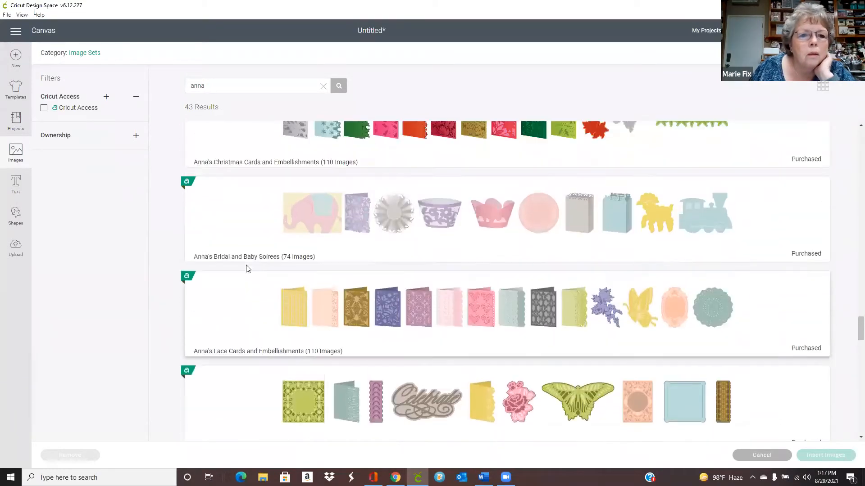
{"action": "scroll", "coordinate": [247, 269], "scroll_direction": "up", "scroll_amount": 1}
{"action": "scroll", "coordinate": [247, 269], "scroll_direction": "up", "scroll_amount": 4}
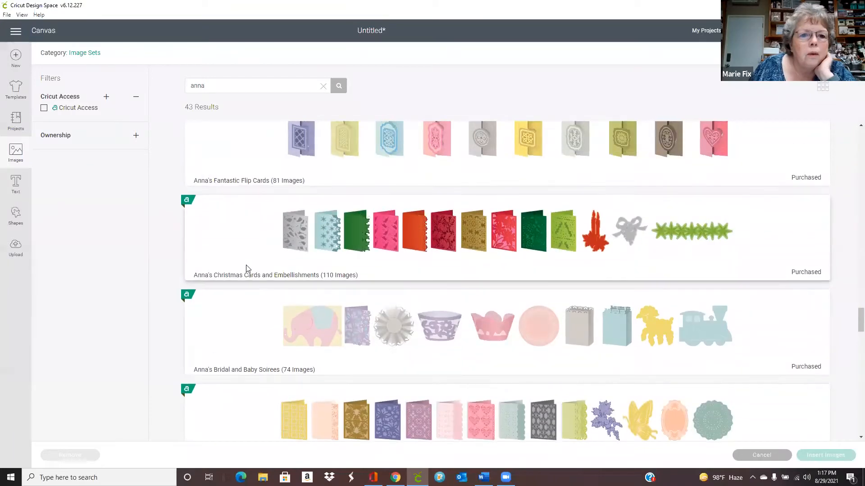
{"action": "scroll", "coordinate": [247, 269], "scroll_direction": "up", "scroll_amount": 5}
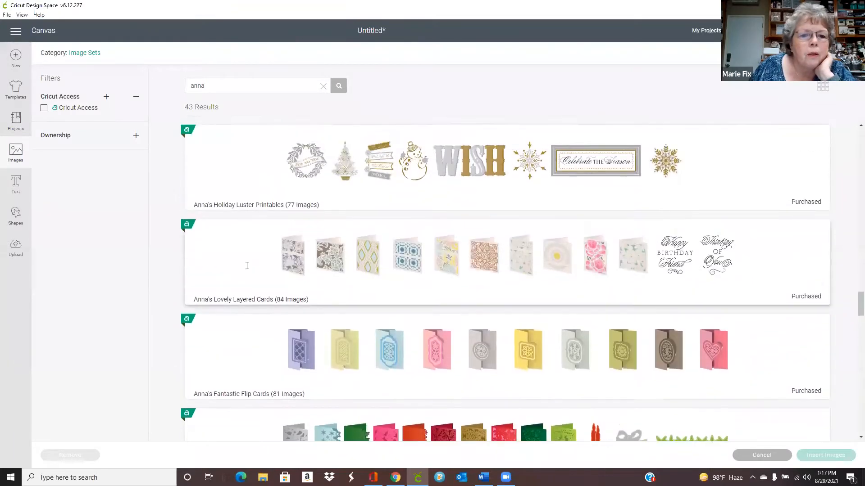
{"action": "scroll", "coordinate": [246, 269], "scroll_direction": "up", "scroll_amount": 5}
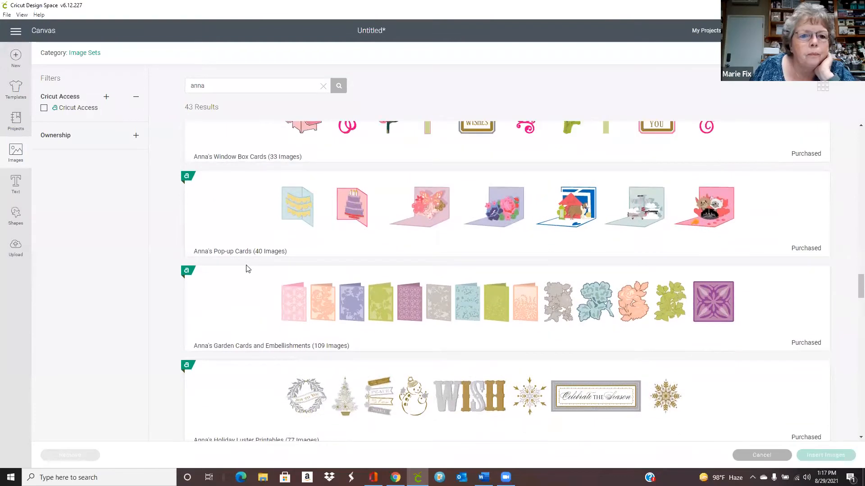
{"action": "scroll", "coordinate": [247, 269], "scroll_direction": "up", "scroll_amount": 4}
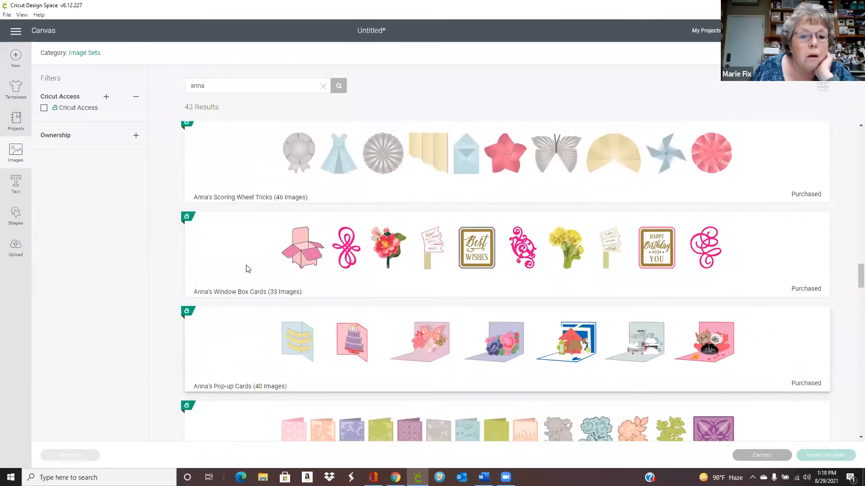
{"action": "scroll", "coordinate": [247, 268], "scroll_direction": "up", "scroll_amount": 4}
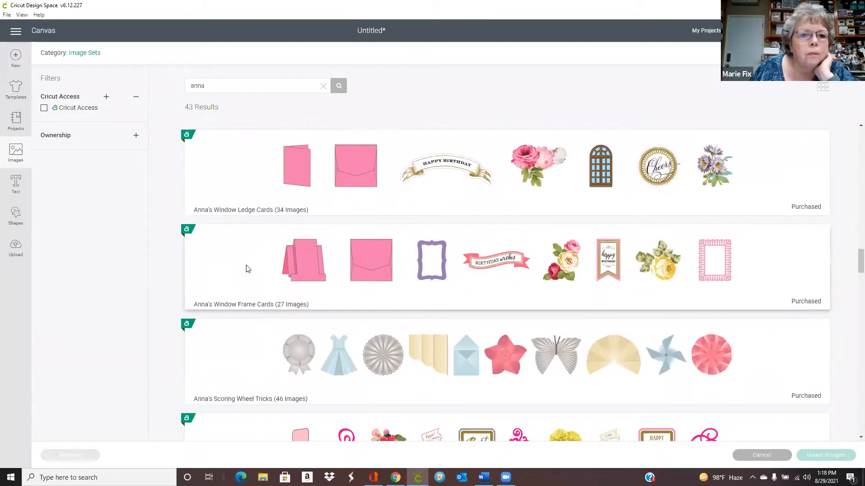
{"action": "scroll", "coordinate": [247, 269], "scroll_direction": "up", "scroll_amount": 6}
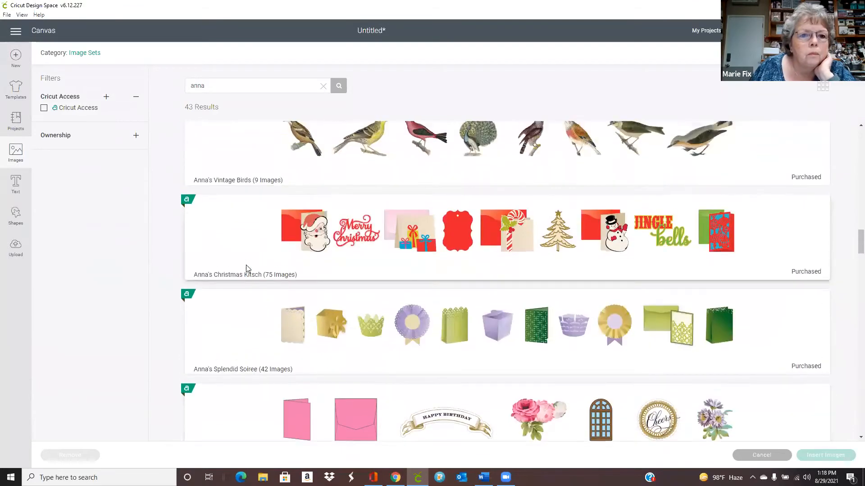
{"action": "scroll", "coordinate": [247, 269], "scroll_direction": "up", "scroll_amount": 6}
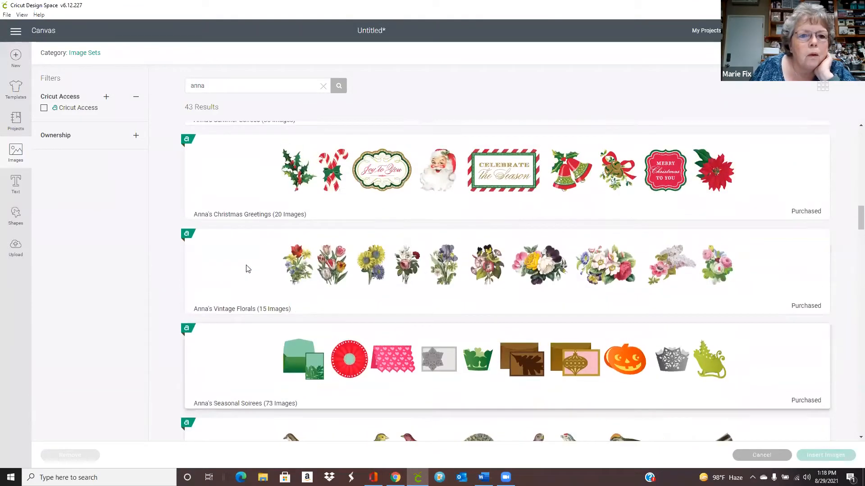
{"action": "scroll", "coordinate": [247, 268], "scroll_direction": "up", "scroll_amount": 2}
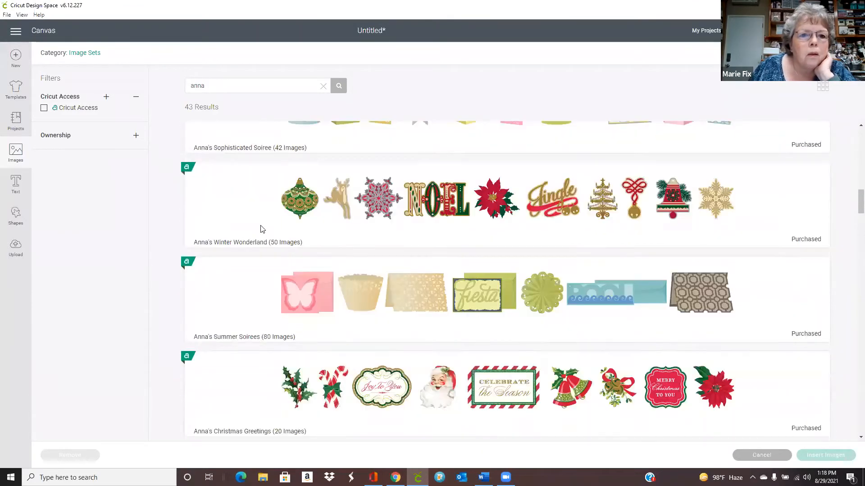
{"action": "left_click", "coordinate": [234, 225]}
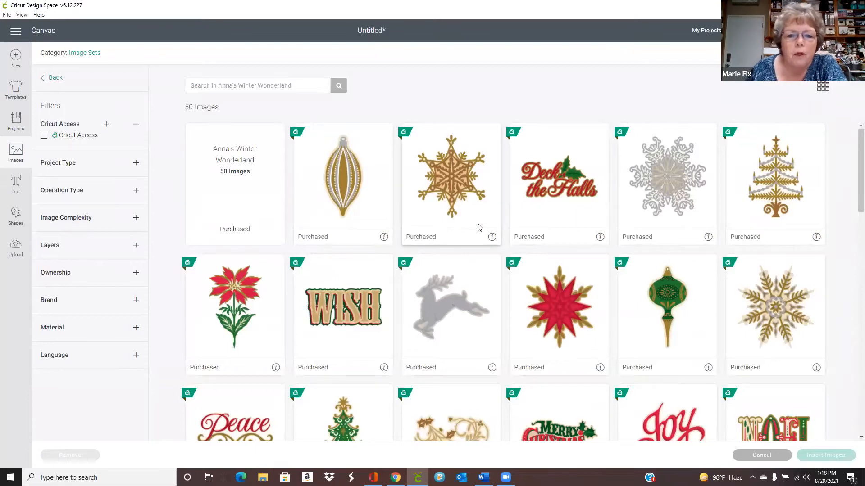
Select the red Joy phrase, the Christmas holly wreath with berry bow, and the three stacked Christmas presents.
{"action": "scroll", "coordinate": [479, 227], "scroll_direction": "down", "scroll_amount": 2}
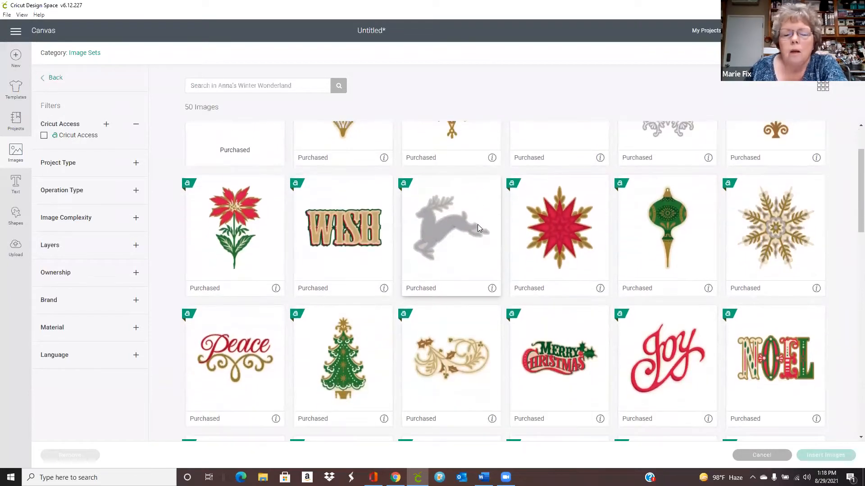
{"action": "scroll", "coordinate": [478, 227], "scroll_direction": "down", "scroll_amount": 1}
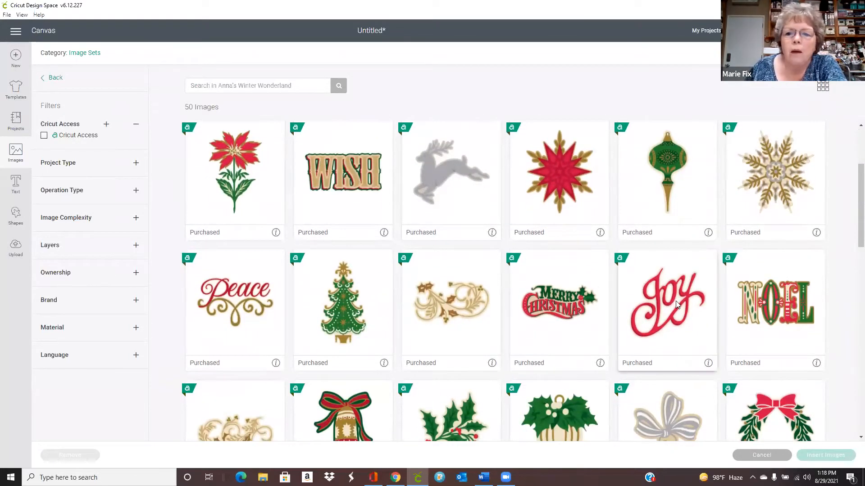
{"action": "left_click", "coordinate": [664, 321]}
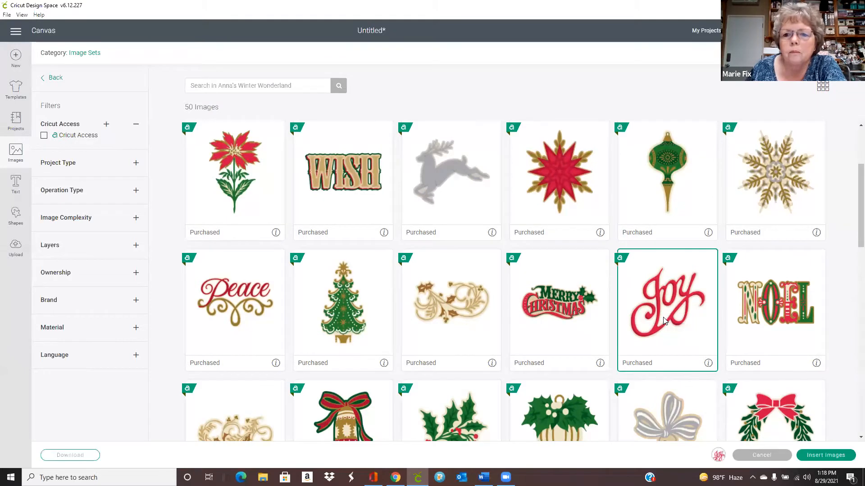
{"action": "scroll", "coordinate": [664, 320], "scroll_direction": "down", "scroll_amount": 2}
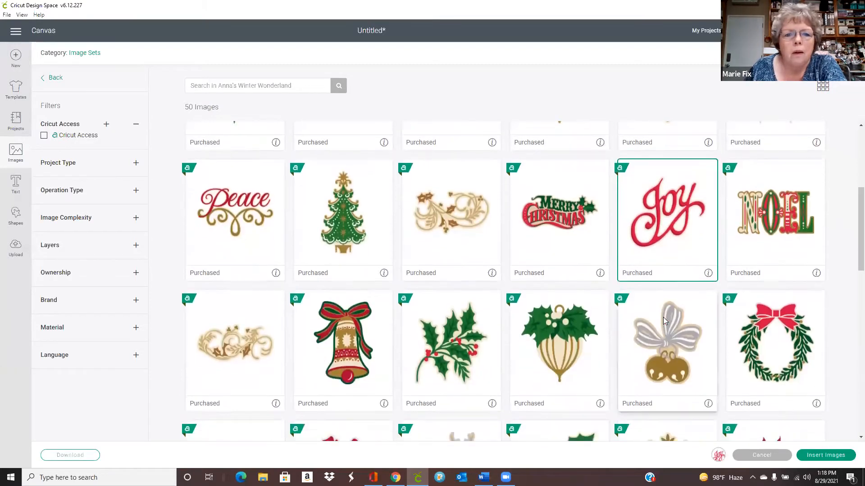
{"action": "scroll", "coordinate": [663, 317], "scroll_direction": "down", "scroll_amount": 3}
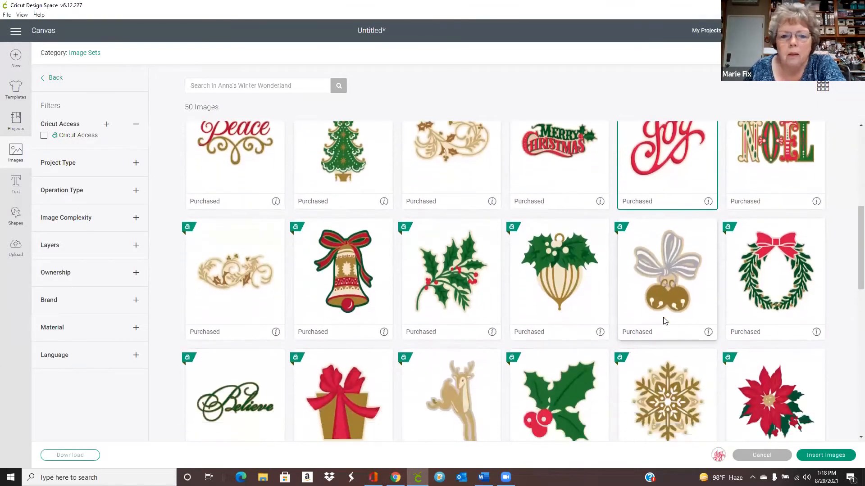
{"action": "scroll", "coordinate": [663, 317], "scroll_direction": "down", "scroll_amount": 5}
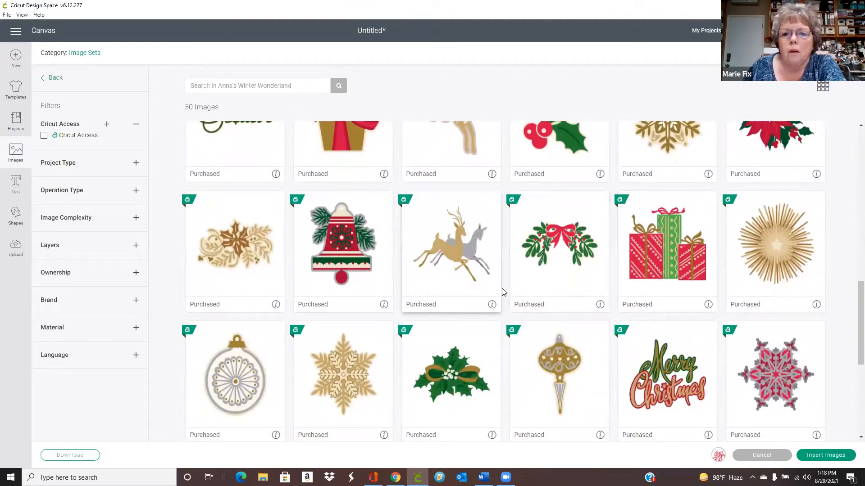
{"action": "left_click", "coordinate": [537, 251]}
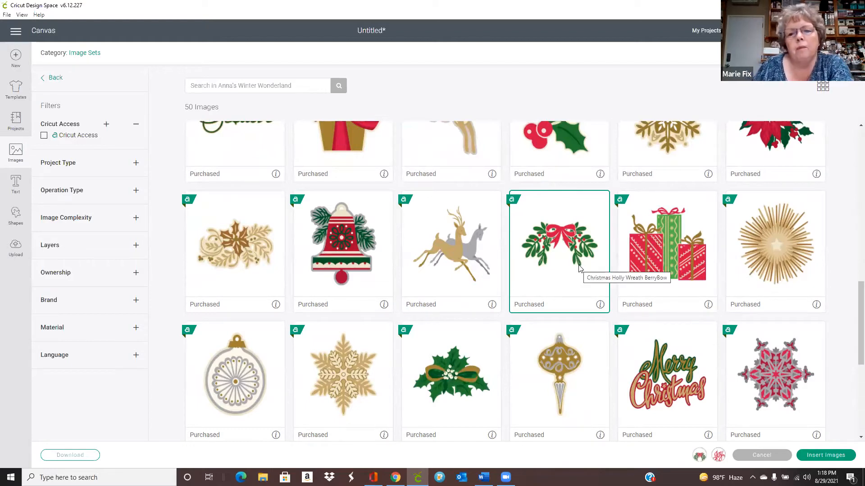
{"action": "left_click", "coordinate": [693, 264]}
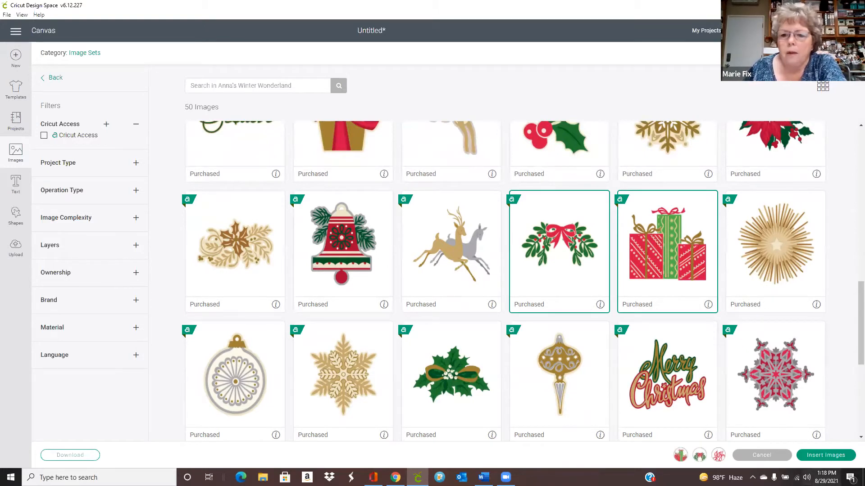
Insert the selected Winter Wonderland images and move them together beside the envelope pieces, to about X 20, Y 0.431 inches.
{"action": "left_click", "coordinate": [826, 456]}
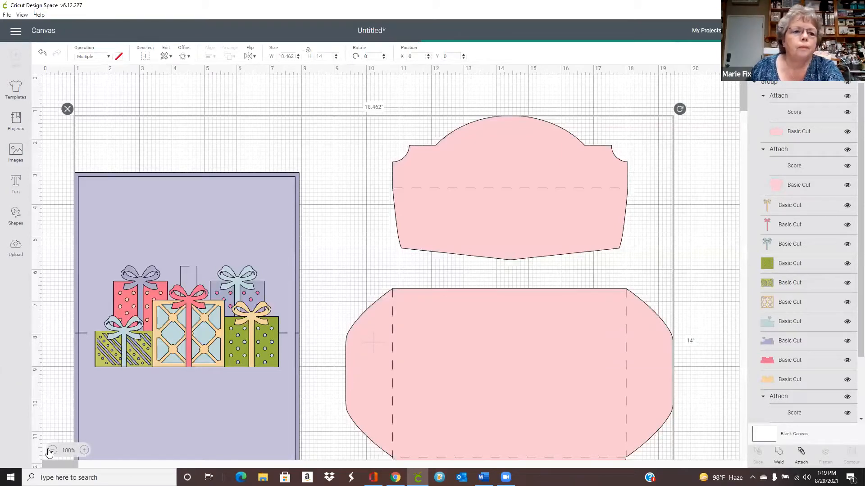
{"action": "left_click", "coordinate": [53, 451]}
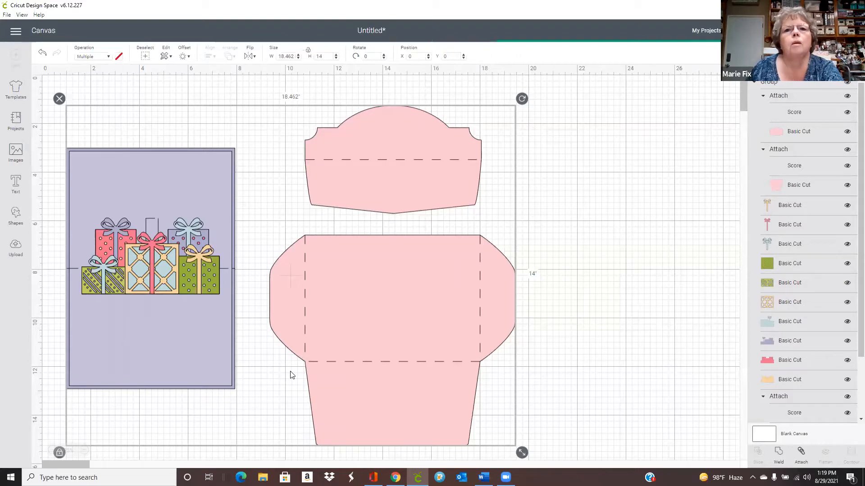
{"action": "left_click_drag", "start_coordinate": [137, 165], "coordinate": [611, 163]}
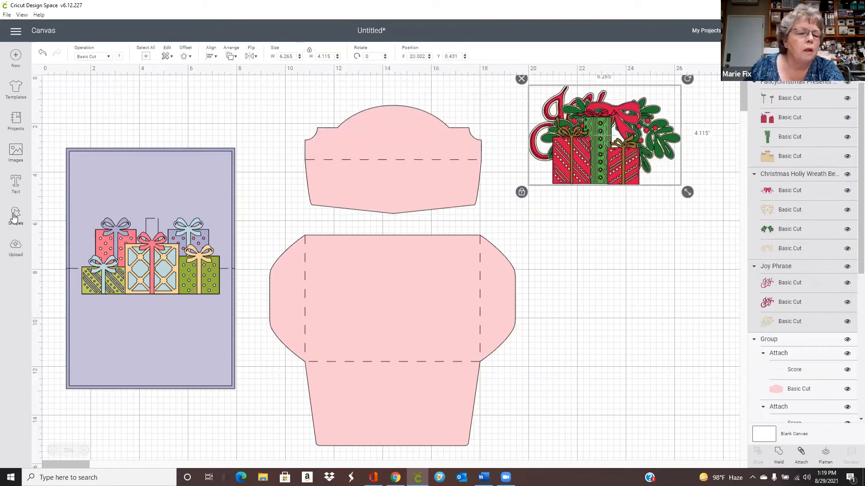
Add a square shape, move it below the Christmas images to about X 21.444, Y 7.111 inches, and color it white.
{"action": "left_click", "coordinate": [15, 217]}
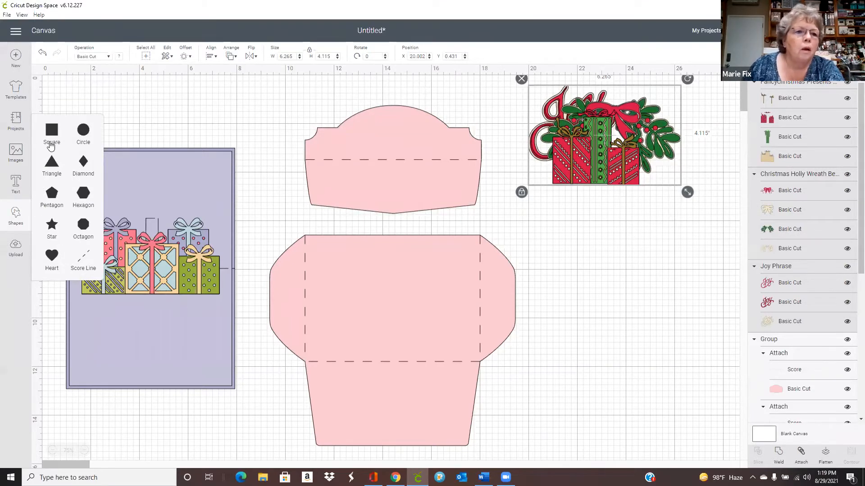
{"action": "left_click", "coordinate": [52, 132]}
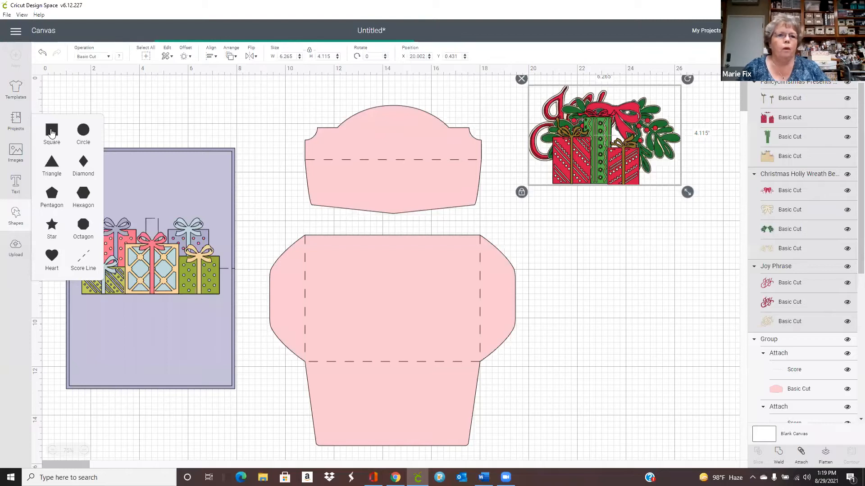
{"action": "left_click_drag", "start_coordinate": [155, 151], "coordinate": [628, 276]}
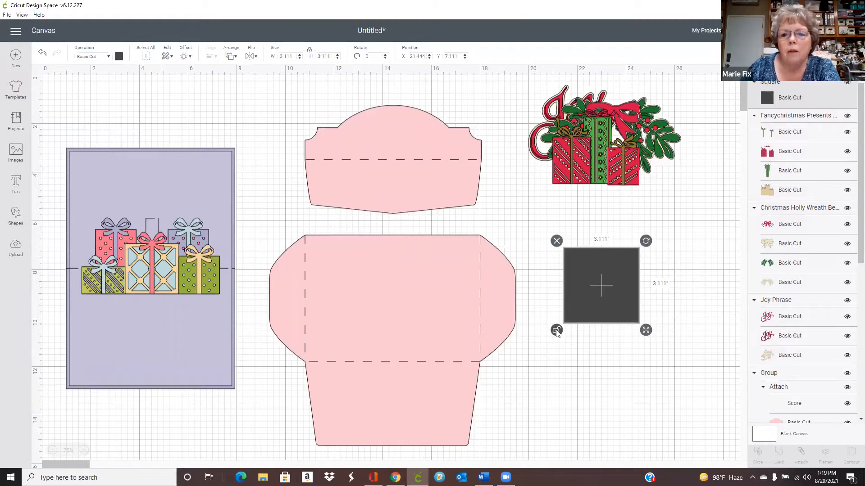
{"action": "left_click", "coordinate": [118, 56]}
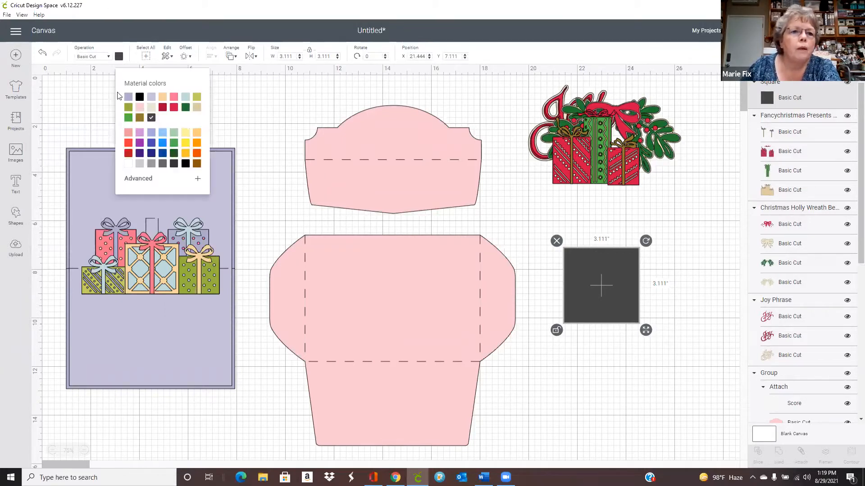
{"action": "left_click", "coordinate": [128, 164]}
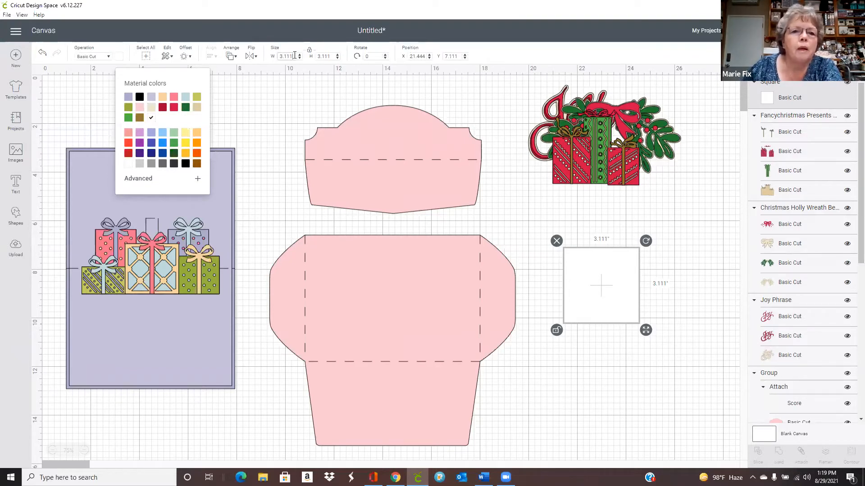
Resize the white square to 6.75 by 4.75 inches and move it to about X 20.444, Y 5.681 inches.
{"action": "left_click_drag", "start_coordinate": [292, 56], "coordinate": [278, 56]}
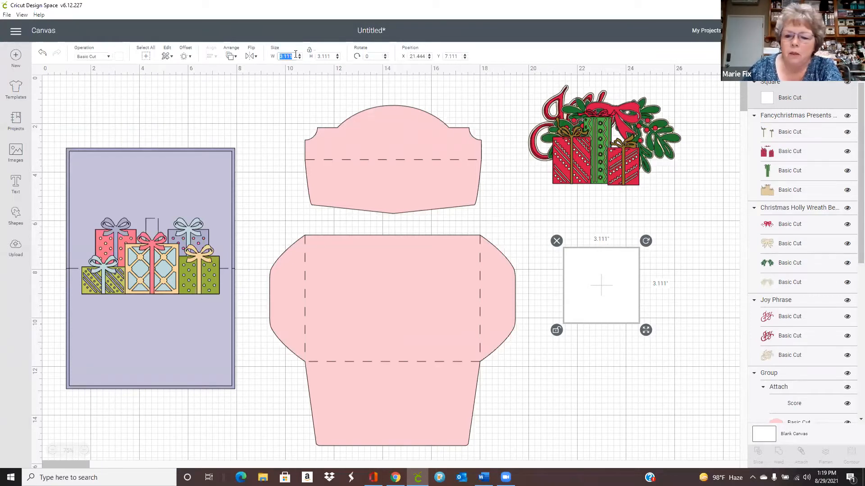
{"action": "type", "text": "6.75"}
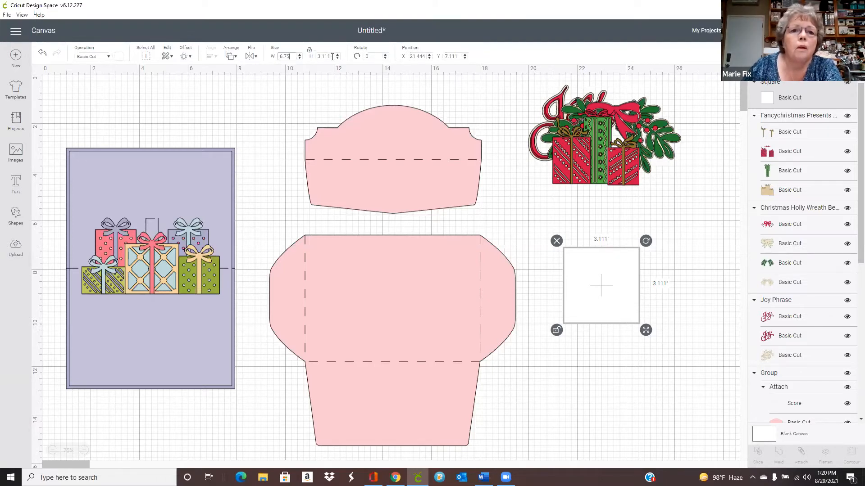
{"action": "key", "text": "Tab"}
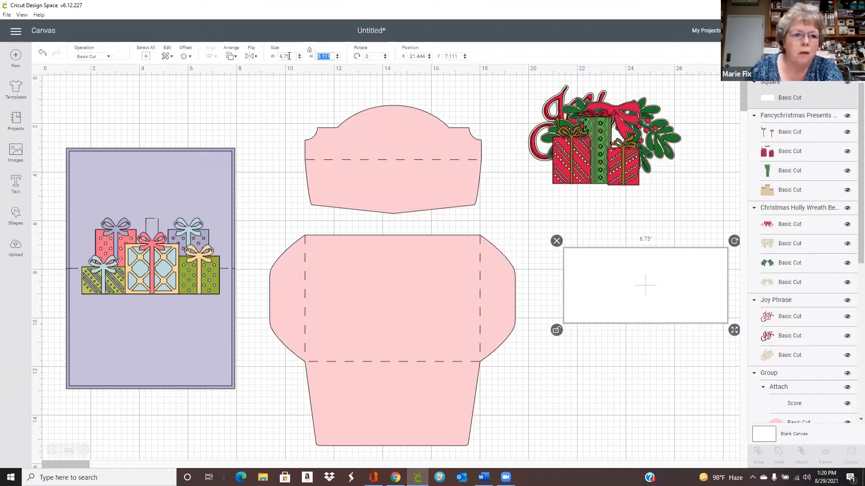
{"action": "type", "text": "4"}
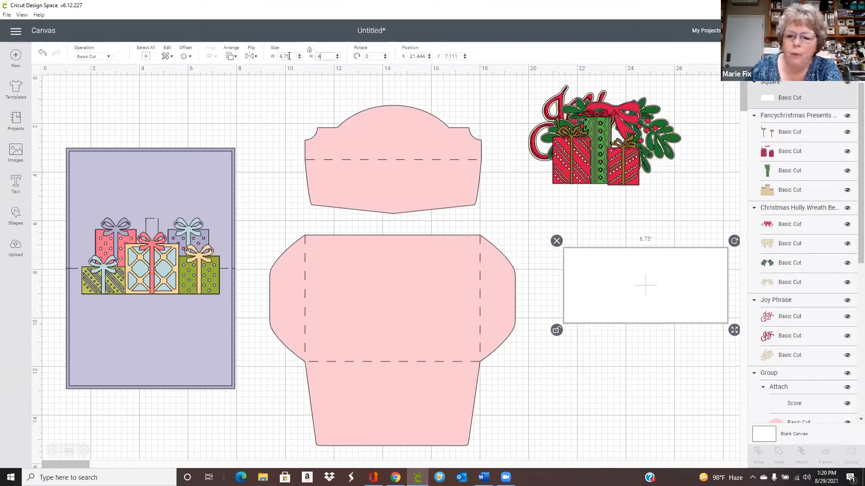
{"action": "type", "text": ".75"}
{"action": "key", "text": "Return"}
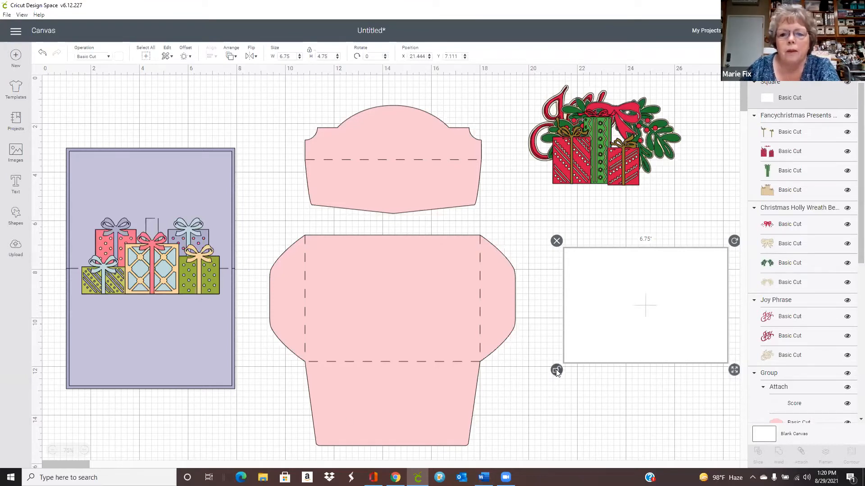
{"action": "left_click_drag", "start_coordinate": [622, 344], "coordinate": [599, 309]}
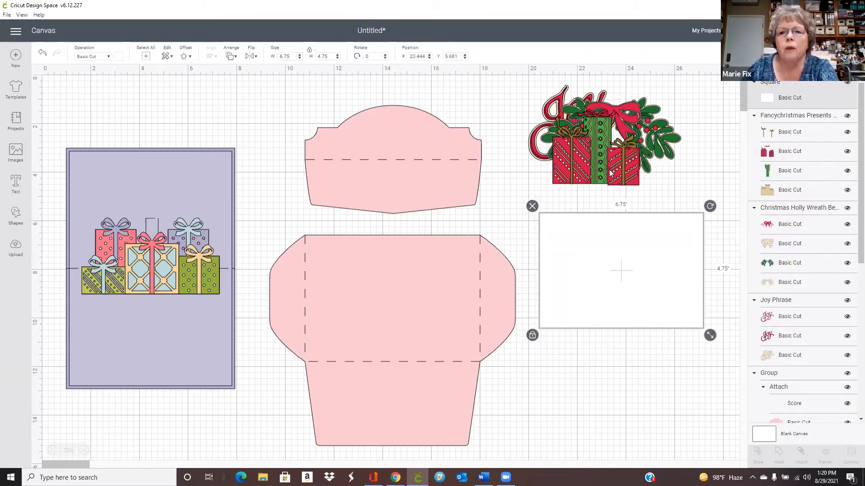
Move the Christmas presents onto the white panel, about X 22.111, Y 6.82 inches, and send the panel to the back.
{"action": "left_click_drag", "start_coordinate": [610, 173], "coordinate": [628, 274]}
{"action": "left_click", "coordinate": [551, 304]}
{"action": "right_click", "coordinate": [552, 305]}
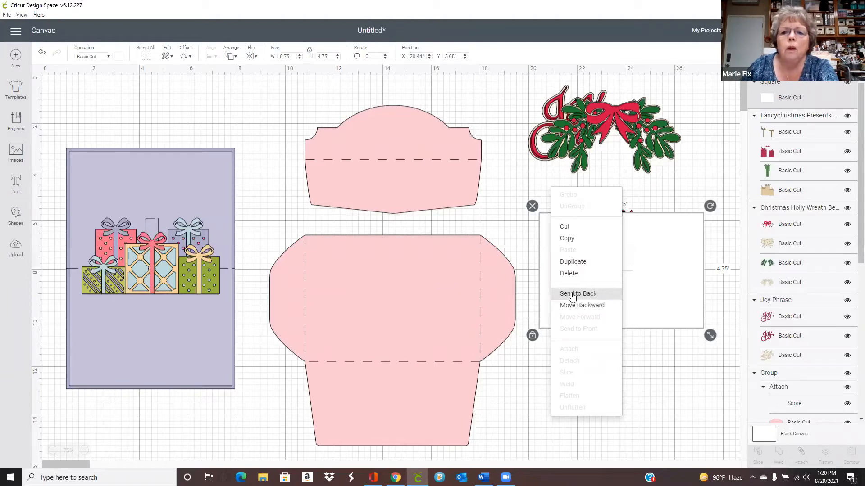
{"action": "left_click", "coordinate": [572, 296]}
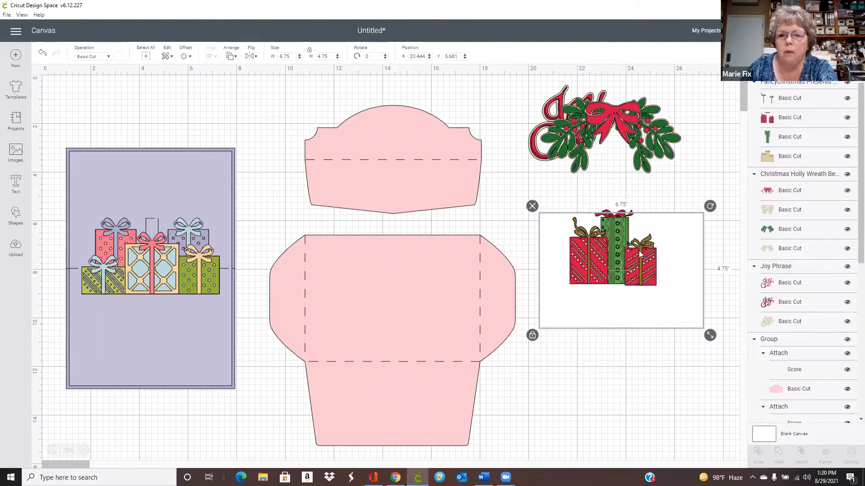
{"action": "left_click", "coordinate": [625, 273]}
{"action": "left_click_drag", "start_coordinate": [625, 272], "coordinate": [635, 294]}
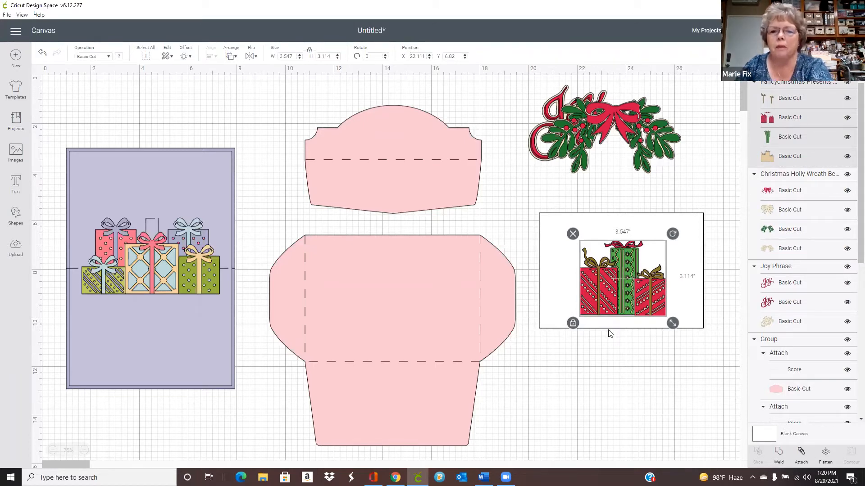
Unlock the presents' proportions, stretch them to about 4.866 by 3.197 inches, and move them to about X 21.083, Y 6.417 inches.
{"action": "left_click", "coordinate": [573, 324]}
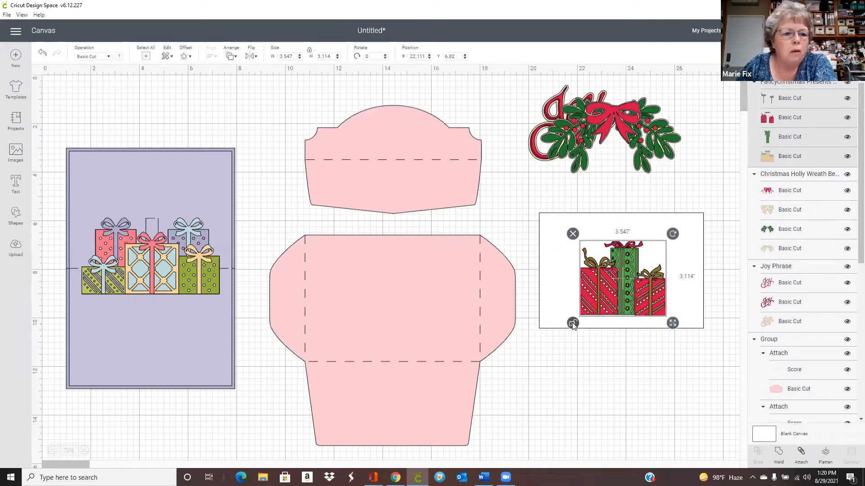
{"action": "left_click", "coordinate": [52, 450]}
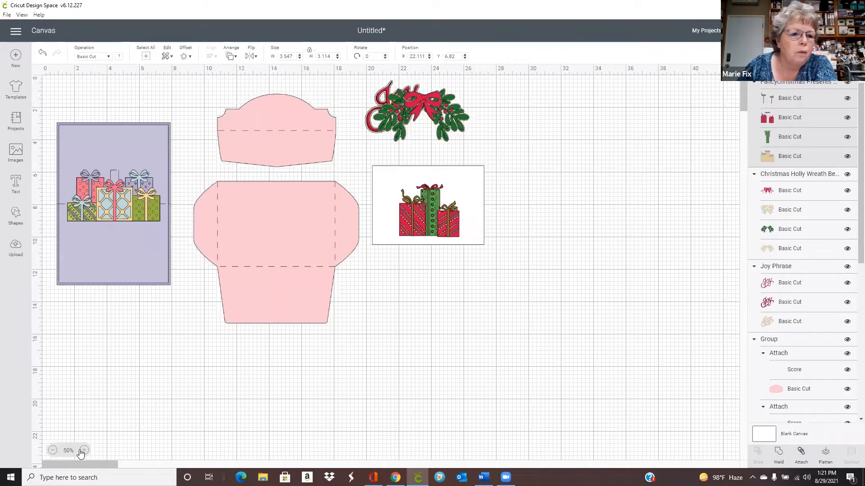
{"action": "left_click", "coordinate": [84, 451]}
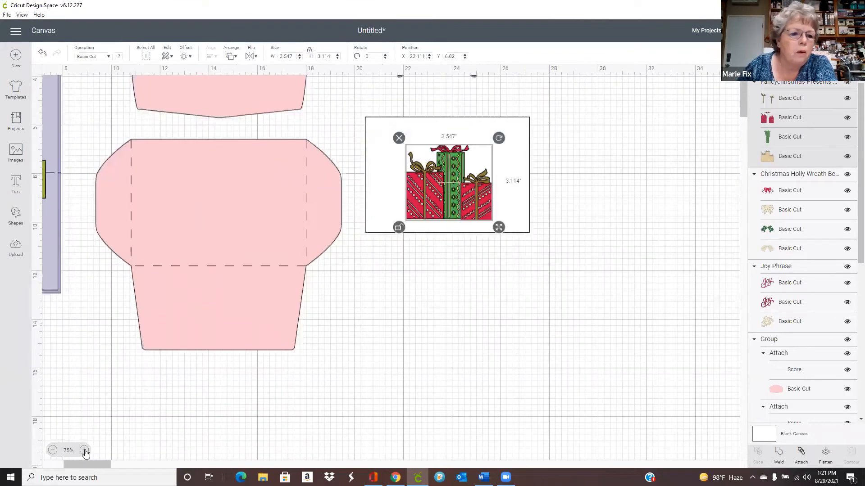
{"action": "left_click", "coordinate": [84, 451]}
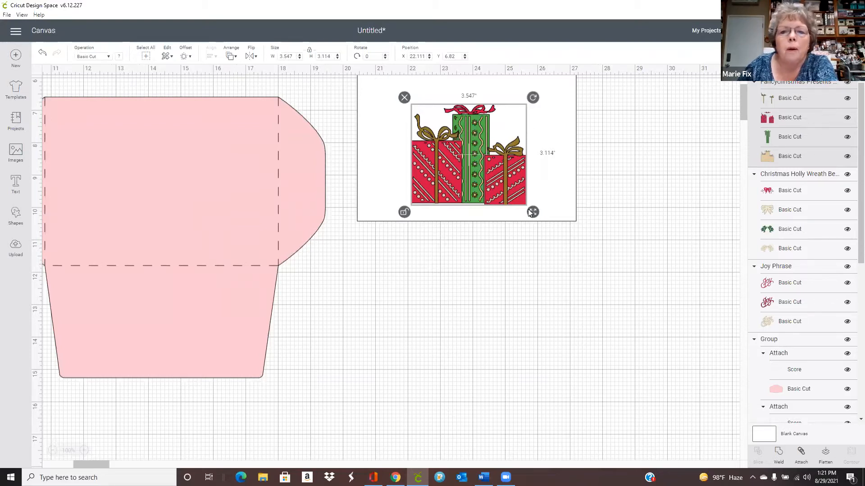
{"action": "left_click_drag", "start_coordinate": [532, 213], "coordinate": [576, 215]}
{"action": "left_click", "coordinate": [474, 163]}
{"action": "left_click_drag", "start_coordinate": [474, 163], "coordinate": [439, 151]}
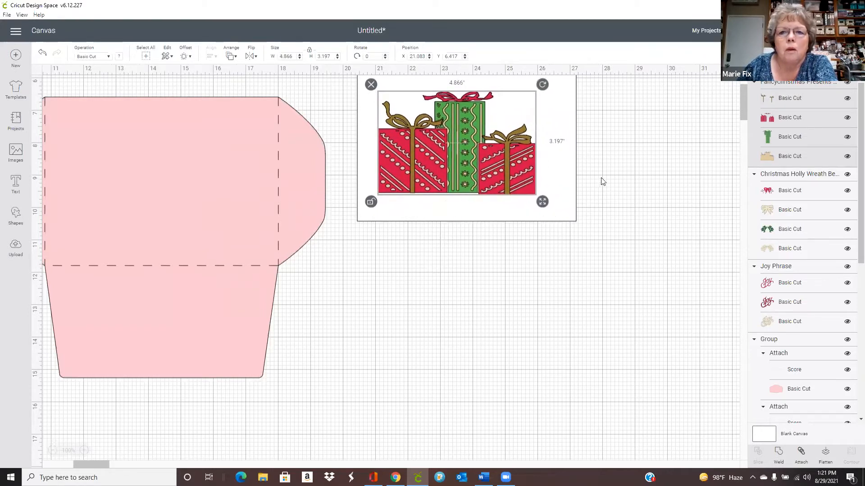
Enlarge the presents to about 6.102 by 4.17 inches and center them on the white panel, about X 20.847, Y 6.098 inches.
{"action": "scroll", "coordinate": [605, 182], "scroll_direction": "up", "scroll_amount": 3}
{"action": "left_click_drag", "start_coordinate": [542, 336], "coordinate": [568, 375]}
{"action": "left_click_drag", "start_coordinate": [545, 345], "coordinate": [544, 329]}
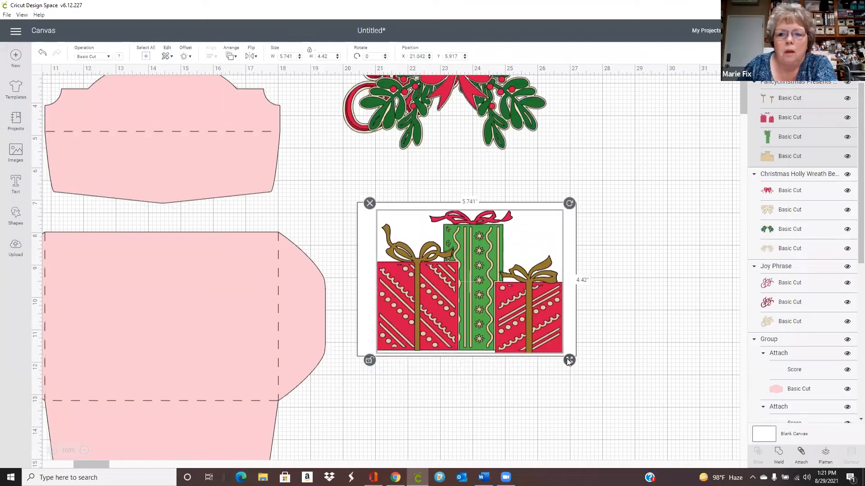
{"action": "left_click_drag", "start_coordinate": [569, 360], "coordinate": [584, 361]}
{"action": "left_click", "coordinate": [532, 339]}
{"action": "left_click_drag", "start_coordinate": [532, 339], "coordinate": [525, 338]}
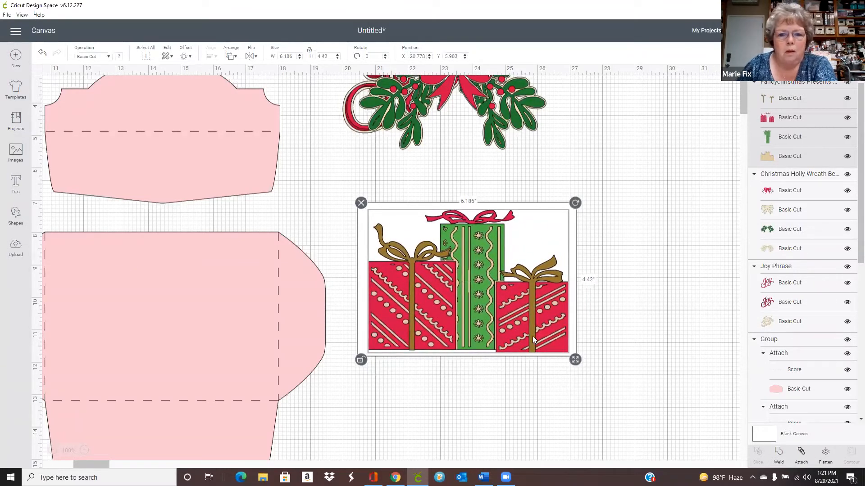
{"action": "left_click_drag", "start_coordinate": [576, 360], "coordinate": [571, 354]}
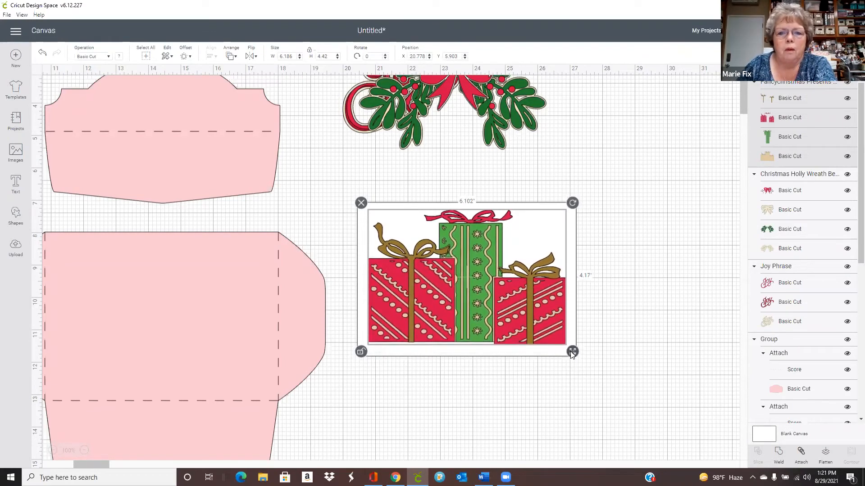
{"action": "left_click_drag", "start_coordinate": [502, 318], "coordinate": [503, 324]}
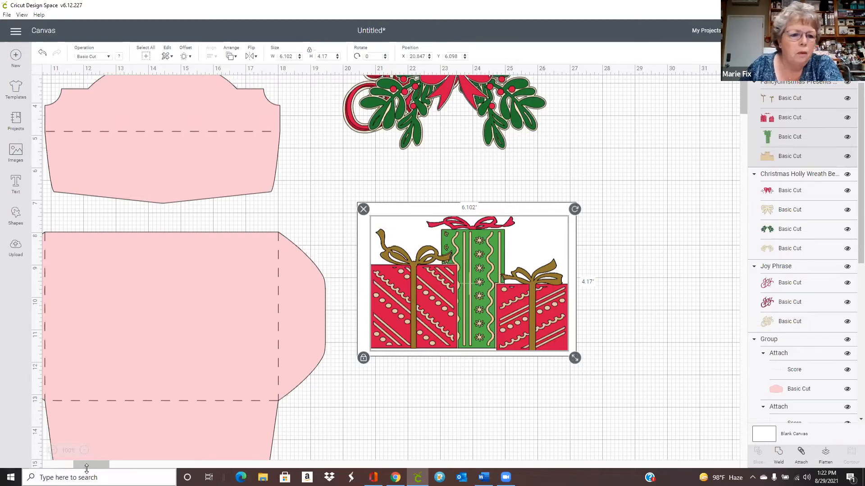
Move the Joy phrase to empty canvas right of the white panel, about X 31.015, Y 5.611 inches, and send it to the front.
{"action": "left_click_drag", "start_coordinate": [356, 128], "coordinate": [656, 435]}
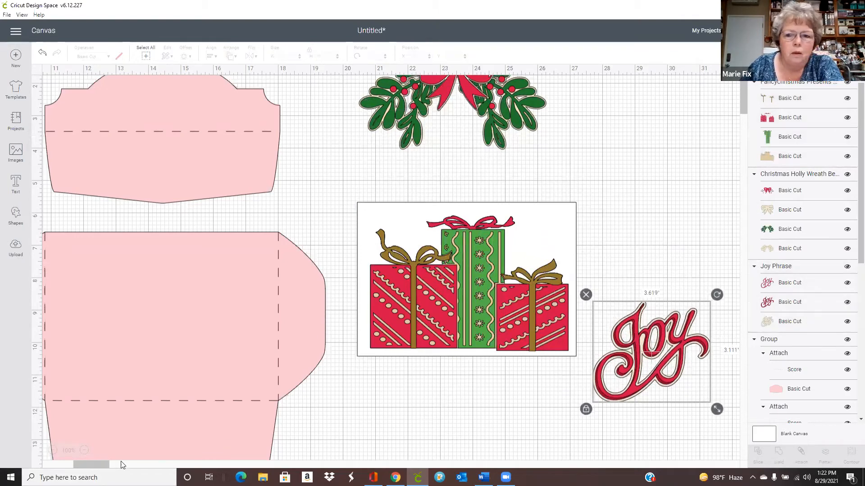
{"action": "left_click_drag", "start_coordinate": [97, 466], "coordinate": [102, 466]}
{"action": "scroll", "coordinate": [253, 392], "scroll_direction": "right", "scroll_amount": 5}
{"action": "left_click_drag", "start_coordinate": [363, 388], "coordinate": [411, 242]}
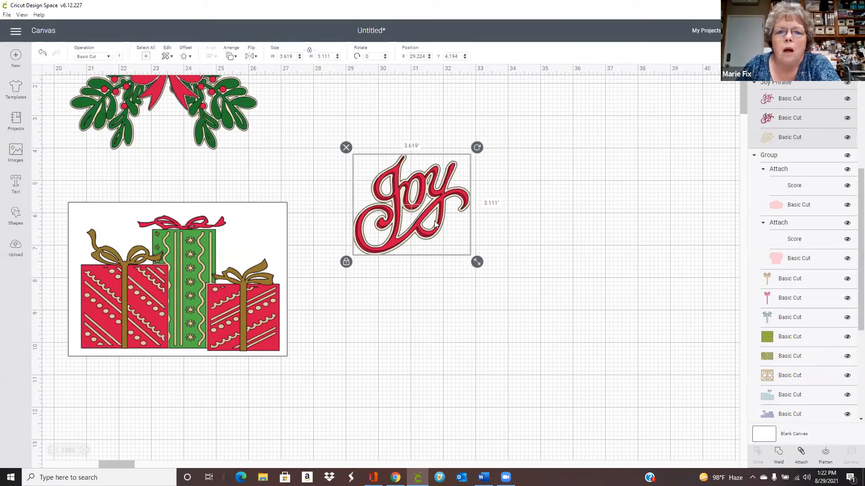
{"action": "left_click_drag", "start_coordinate": [435, 224], "coordinate": [508, 270]}
{"action": "right_click", "coordinate": [508, 270]}
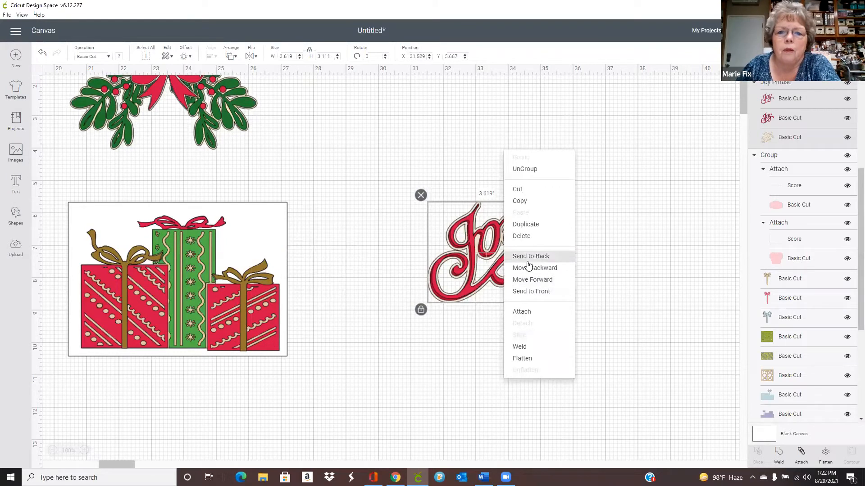
{"action": "left_click", "coordinate": [532, 293]}
{"action": "mouse_move", "coordinate": [469, 270]}
{"action": "left_mouse_down"}
{"action": "mouse_move", "coordinate": [167, 316]}
{"action": "mouse_move", "coordinate": [243, 318]}
{"action": "mouse_move", "coordinate": [428, 276]}
{"action": "mouse_move", "coordinate": [392, 291]}
{"action": "mouse_move", "coordinate": [172, 316]}
{"action": "mouse_move", "coordinate": [296, 320]}
{"action": "mouse_move", "coordinate": [437, 307]}
{"action": "mouse_move", "coordinate": [482, 271]}
{"action": "left_mouse_up"}
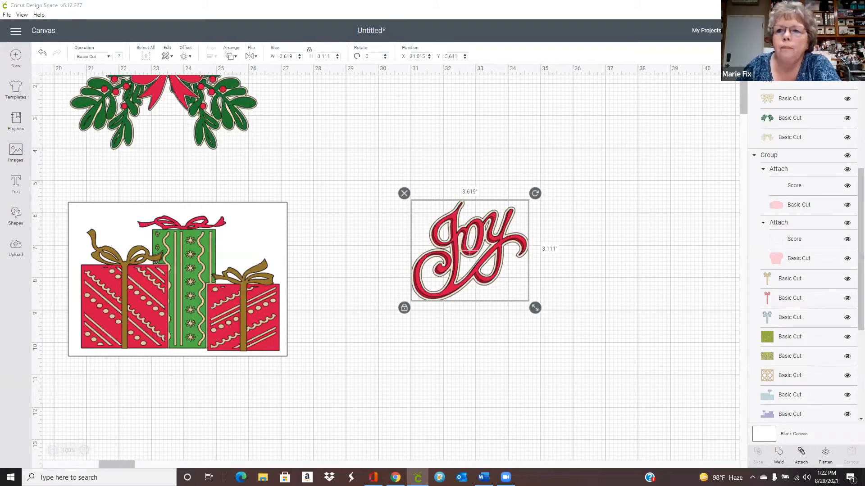
Ungroup the Joy phrase and move its two red layers below the cream layer, to about Y 9.3 inches.
{"action": "left_click", "coordinate": [396, 332]}
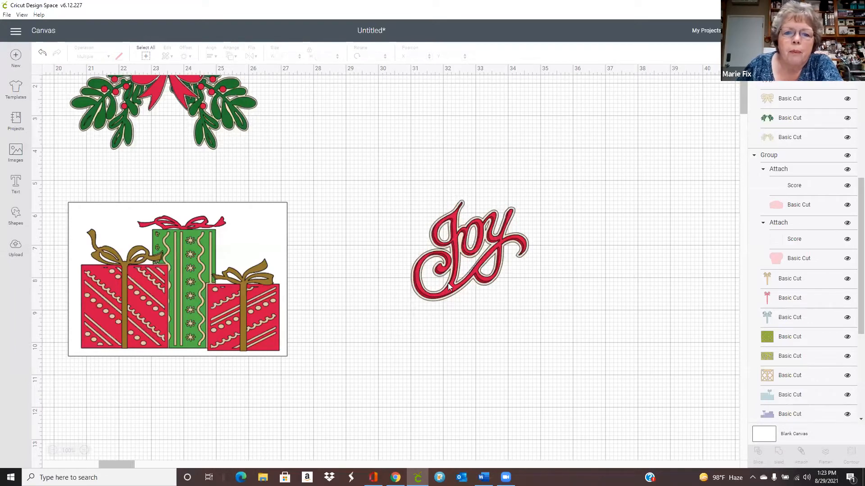
{"action": "left_click_drag", "start_coordinate": [450, 285], "coordinate": [441, 405]}
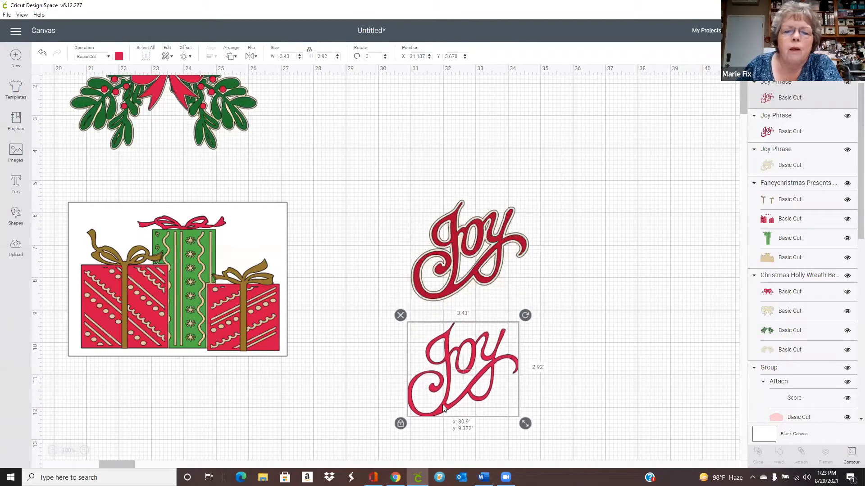
{"action": "left_click_drag", "start_coordinate": [451, 286], "coordinate": [443, 401]}
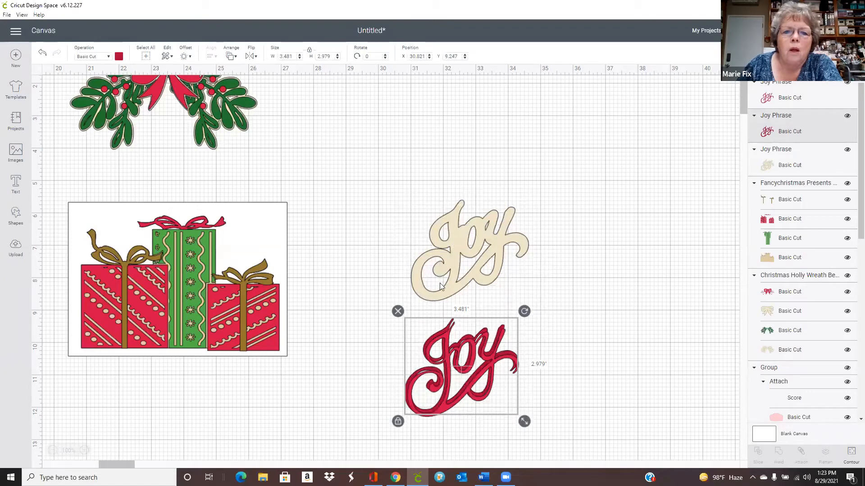
Duplicate the cream Joy layer, place the copy right of the red layers, and move the original to about X 30.71, Y 5.847 inches.
{"action": "left_click", "coordinate": [457, 279]}
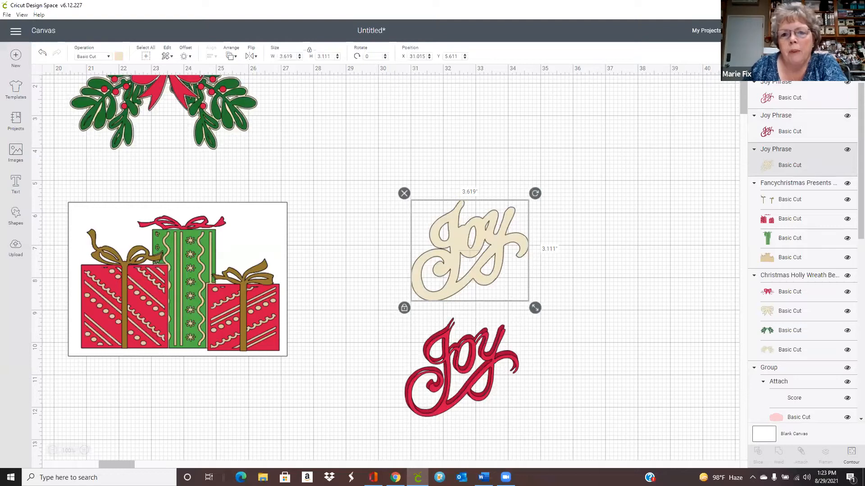
{"action": "key", "text": "ctrl+d"}
{"action": "left_click_drag", "start_coordinate": [503, 261], "coordinate": [643, 372]}
{"action": "left_click_drag", "start_coordinate": [462, 266], "coordinate": [452, 273]}
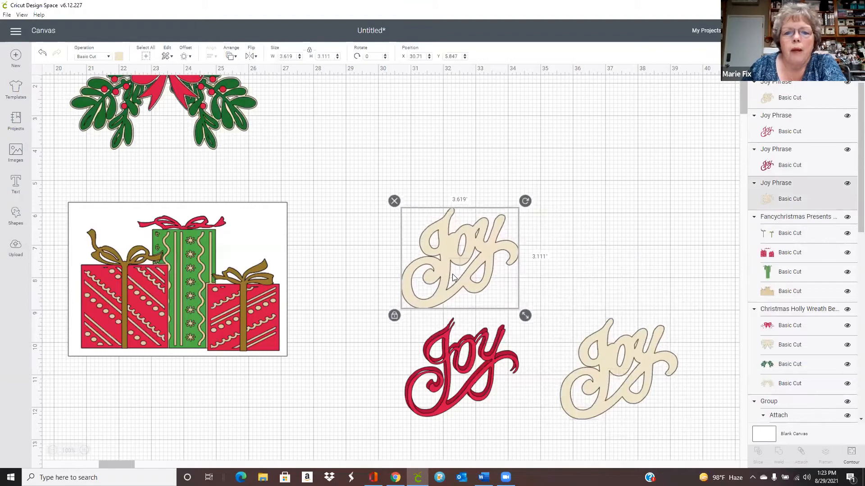
Hide all the inner contours of the original cream Joy layer to make it a solid backing.
{"action": "left_click", "coordinate": [851, 453]}
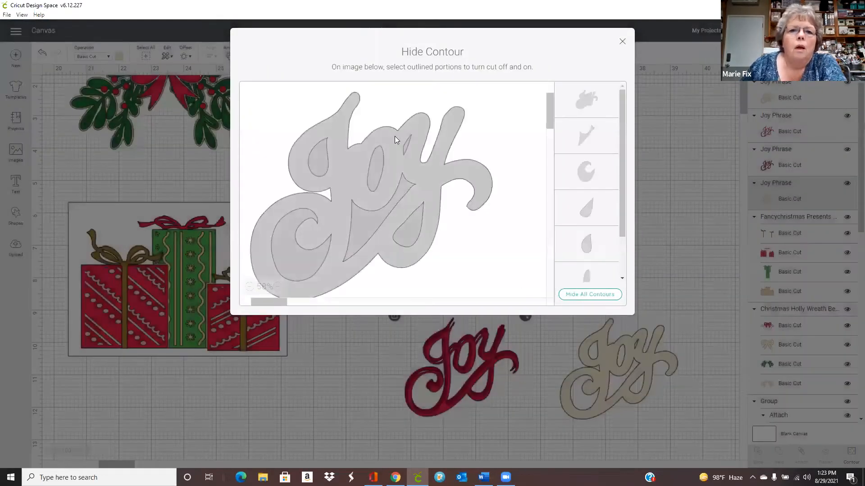
{"action": "left_click", "coordinate": [319, 162]}
{"action": "left_click", "coordinate": [289, 228]}
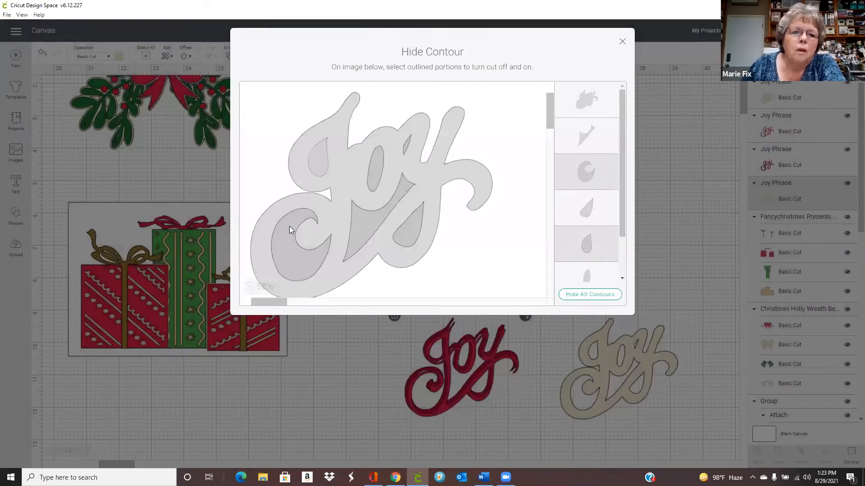
{"action": "left_click", "coordinate": [364, 225]}
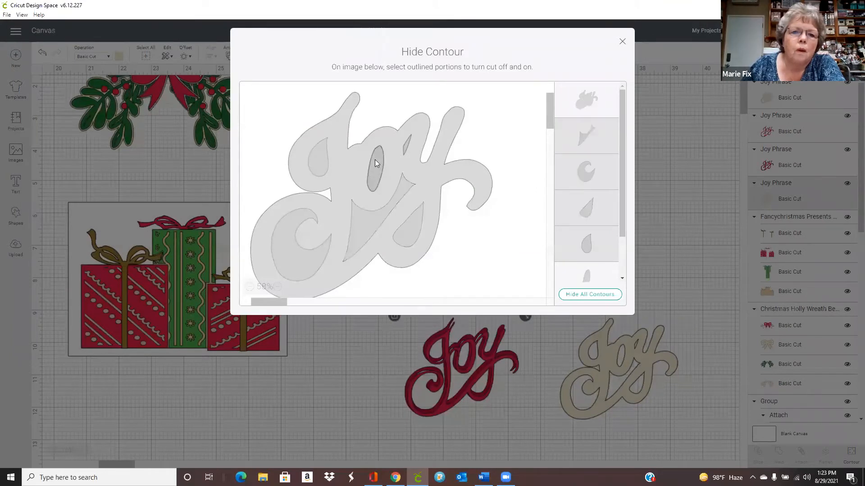
{"action": "left_click", "coordinate": [375, 161]}
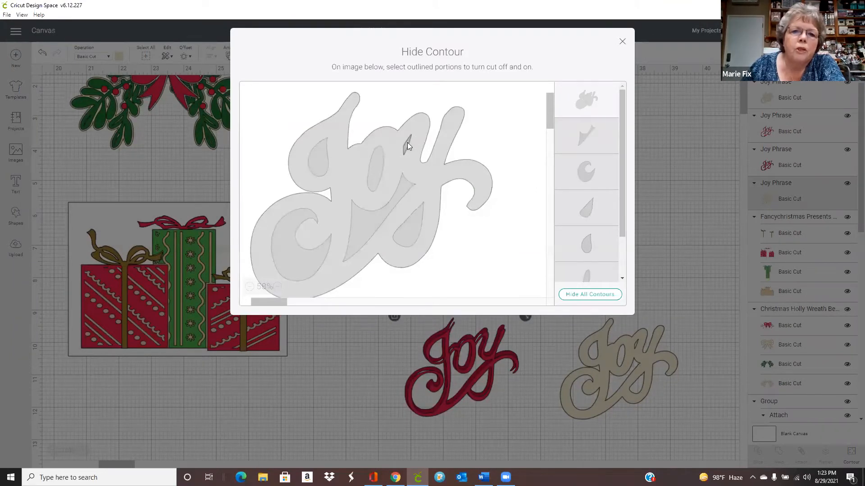
{"action": "left_click", "coordinate": [405, 146]}
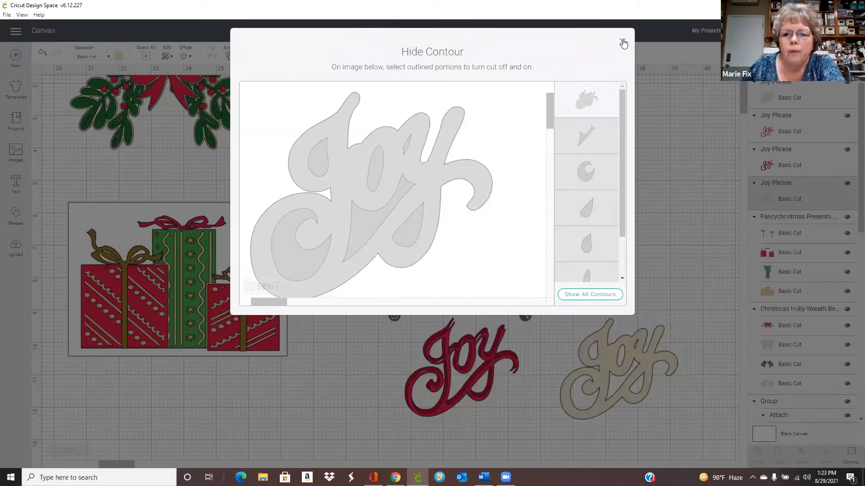
{"action": "left_click", "coordinate": [622, 42]}
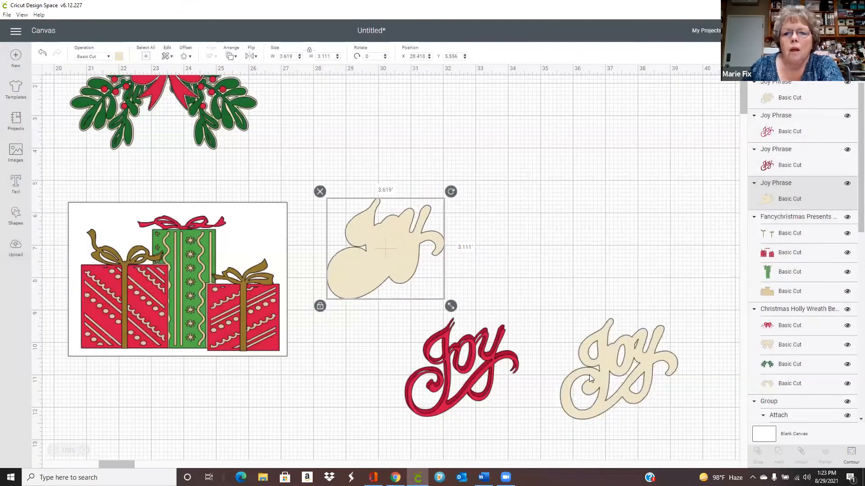
Move the open cream Joy copy to about X 32.64, Y 5.569 inches, and stack both red Joy layers on the solid backing.
{"action": "left_click_drag", "start_coordinate": [589, 375], "coordinate": [493, 255]}
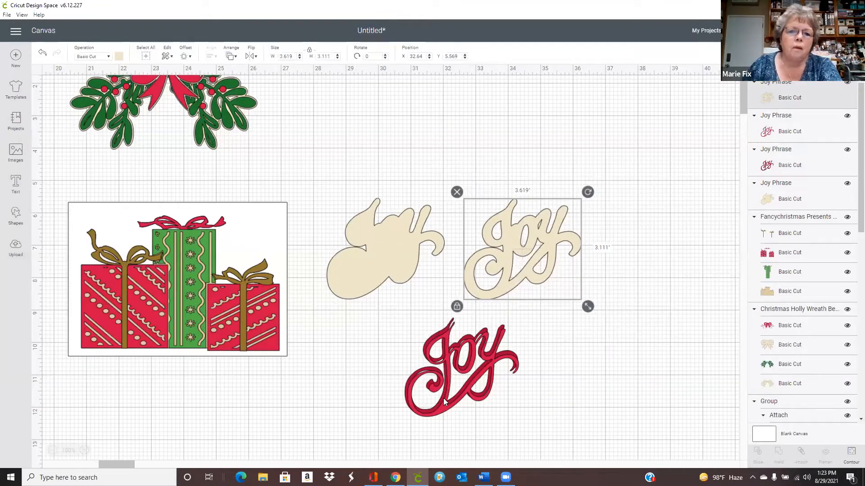
{"action": "left_click_drag", "start_coordinate": [444, 396], "coordinate": [367, 275]}
{"action": "left_click_drag", "start_coordinate": [436, 408], "coordinate": [362, 290]}
Select the solid backing with both red Joy layers and move them over the presents, to about X 22.085, Y 7.25 inches.
{"action": "left_click_drag", "start_coordinate": [302, 184], "coordinate": [438, 311]}
{"action": "left_click_drag", "start_coordinate": [370, 281], "coordinate": [180, 319]}
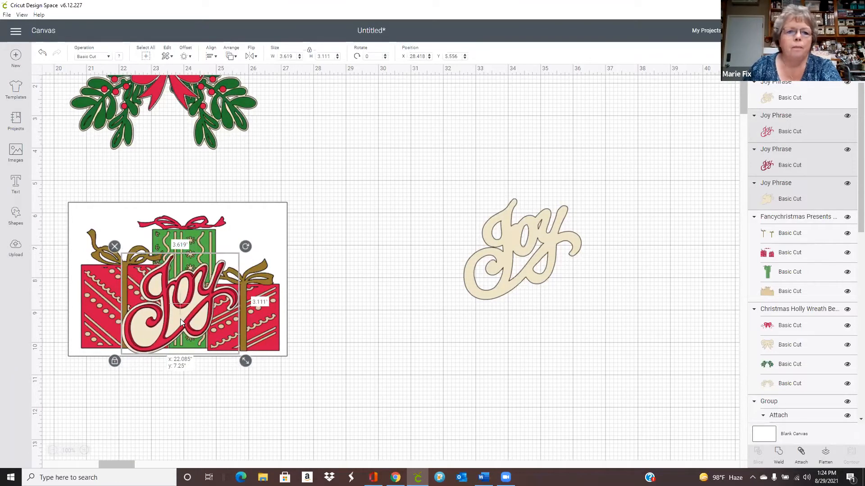
Try the Joy stack slightly farther right on the presents, and move it off the panel to about X 28.154, Y 6.028 inches.
{"action": "mouse_move", "coordinate": [181, 319]}
{"action": "left_mouse_down"}
{"action": "mouse_move", "coordinate": [381, 297]}
{"action": "mouse_move", "coordinate": [122, 306]}
{"action": "mouse_move", "coordinate": [194, 313]}
{"action": "mouse_move", "coordinate": [189, 325]}
{"action": "left_mouse_up"}
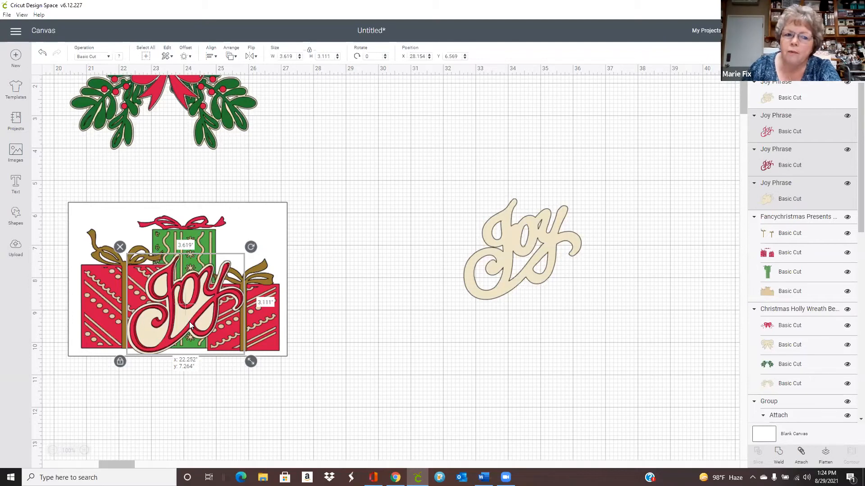
{"action": "left_click_drag", "start_coordinate": [190, 322], "coordinate": [391, 279]}
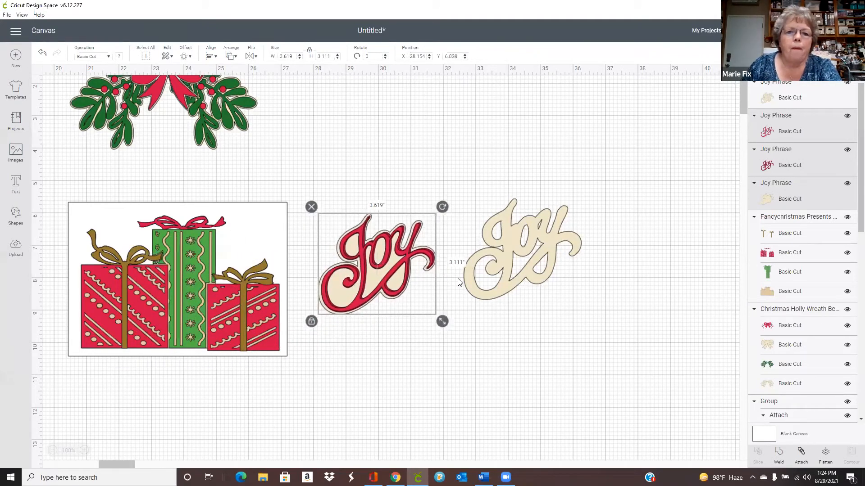
Duplicate the open cream Joy, place the copy below and to its right, and move the original to about X 32.543, Y 4.292 inches.
{"action": "left_click", "coordinate": [492, 283]}
{"action": "right_click", "coordinate": [494, 284]}
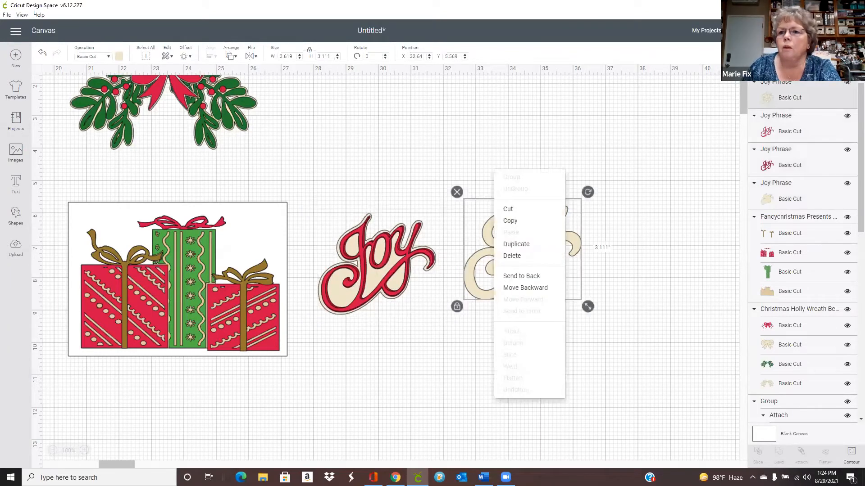
{"action": "left_click", "coordinate": [516, 243]}
{"action": "left_click_drag", "start_coordinate": [532, 236], "coordinate": [689, 370]}
{"action": "left_click_drag", "start_coordinate": [511, 244], "coordinate": [510, 230]}
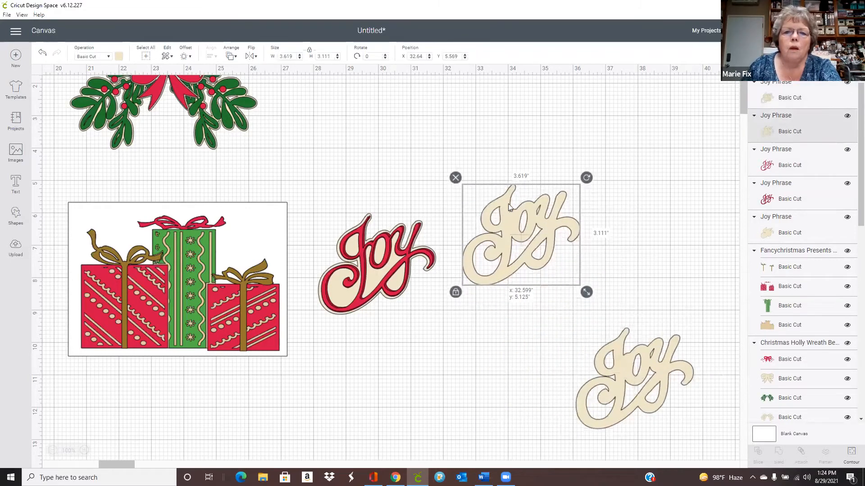
Create a 0.25 inch offset with rounded corners around the upper open cream Joy.
{"action": "left_click", "coordinate": [182, 58]}
{"action": "left_click", "coordinate": [207, 167]}
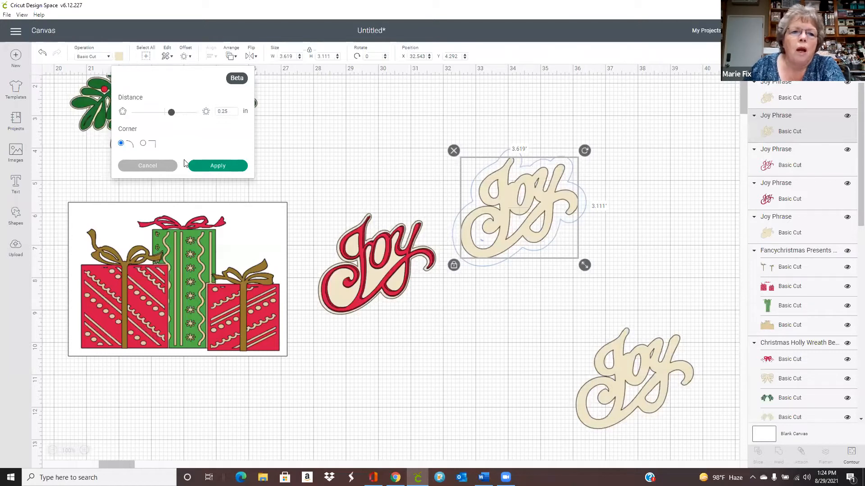
{"action": "left_click", "coordinate": [223, 165]}
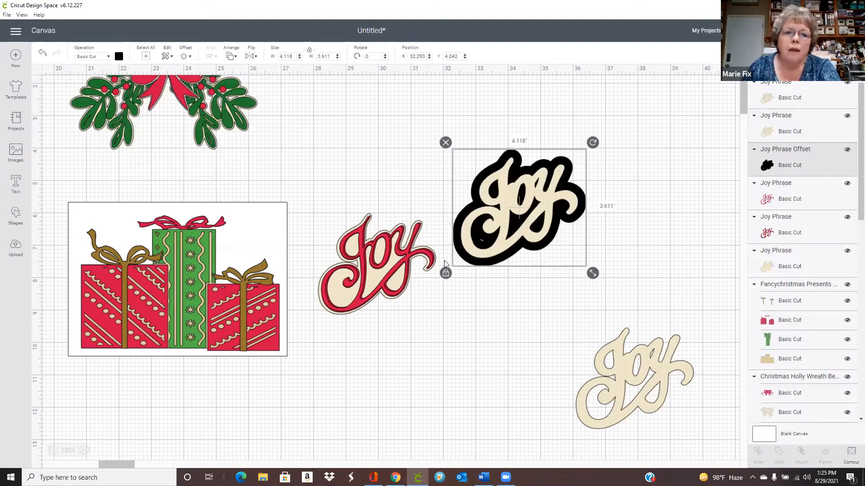
Separate the bright and dark red Joy layers from the solid backing and bring both to the front.
{"action": "left_click_drag", "start_coordinate": [404, 266], "coordinate": [381, 256]}
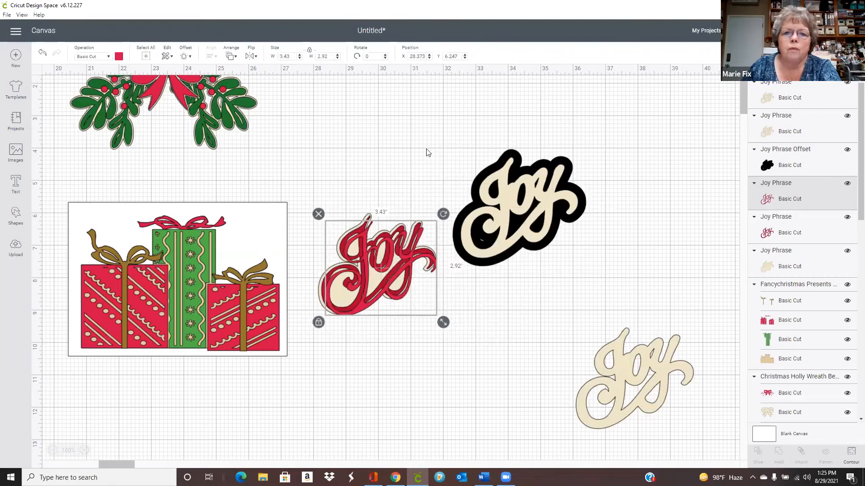
{"action": "left_click_drag", "start_coordinate": [451, 143], "coordinate": [427, 174]}
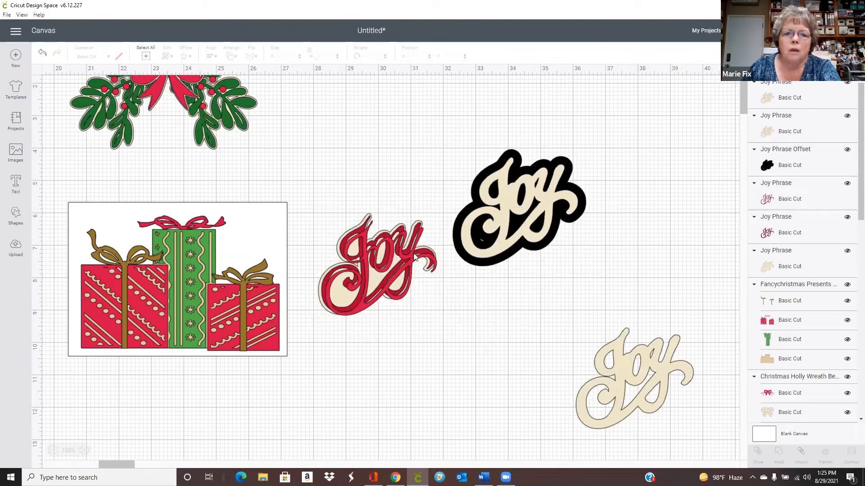
{"action": "left_click_drag", "start_coordinate": [402, 246], "coordinate": [511, 315]}
{"action": "right_click", "coordinate": [511, 316]}
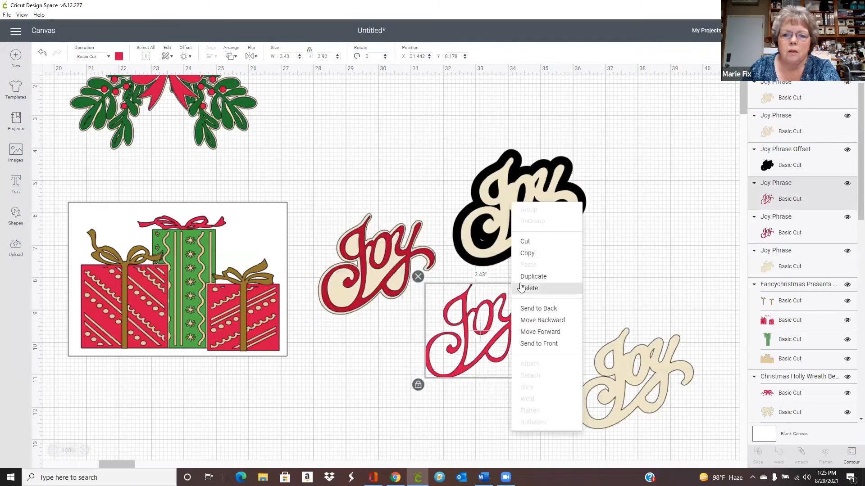
{"action": "left_click", "coordinate": [518, 343]}
{"action": "left_click_drag", "start_coordinate": [397, 268], "coordinate": [394, 358]}
{"action": "right_click", "coordinate": [409, 341]}
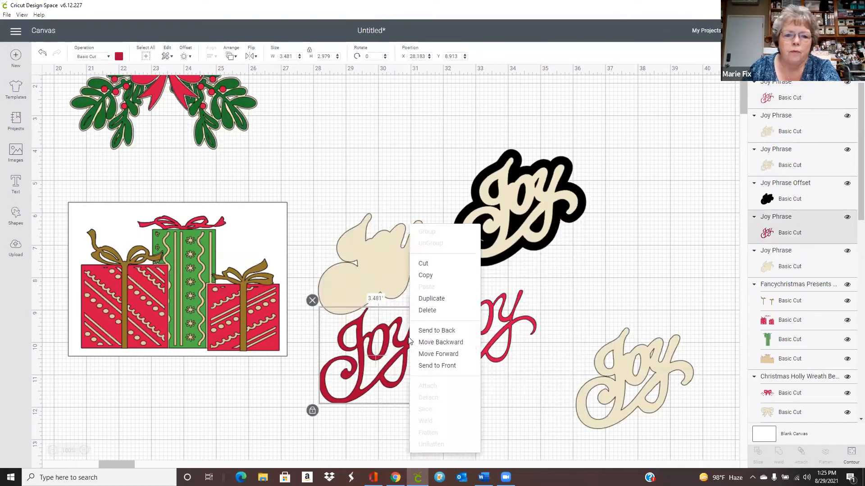
{"action": "left_click", "coordinate": [427, 365]}
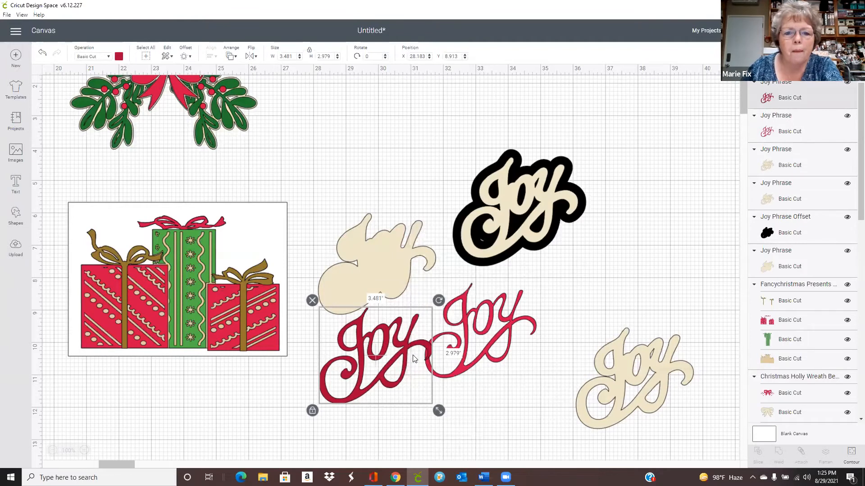
Stack both red Joy layers on the cream Joy with the black offset, and move the solid backing to about X 31.71, Y 10.054 inches.
{"action": "left_click_drag", "start_coordinate": [415, 358], "coordinate": [555, 222]}
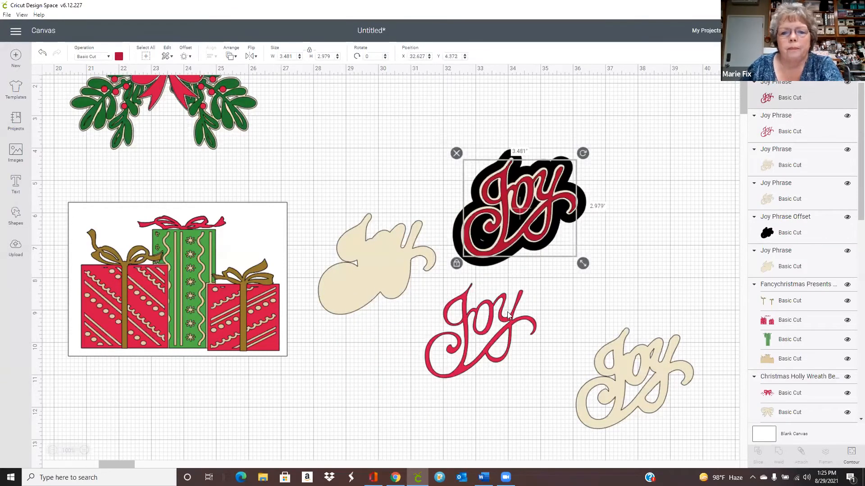
{"action": "left_click_drag", "start_coordinate": [508, 314], "coordinate": [540, 215]}
{"action": "left_click_drag", "start_coordinate": [375, 279], "coordinate": [490, 408]}
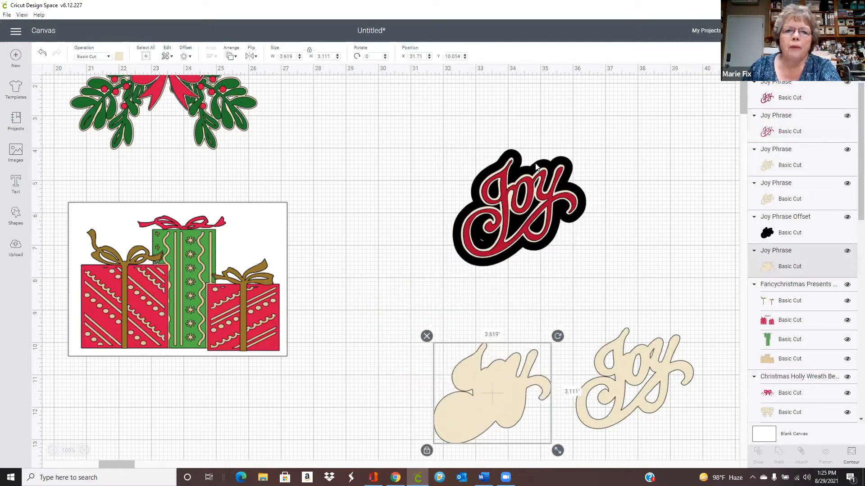
Recolor the black Joy offset with the golden brown material color of the gift bows.
{"action": "left_click", "coordinate": [563, 158]}
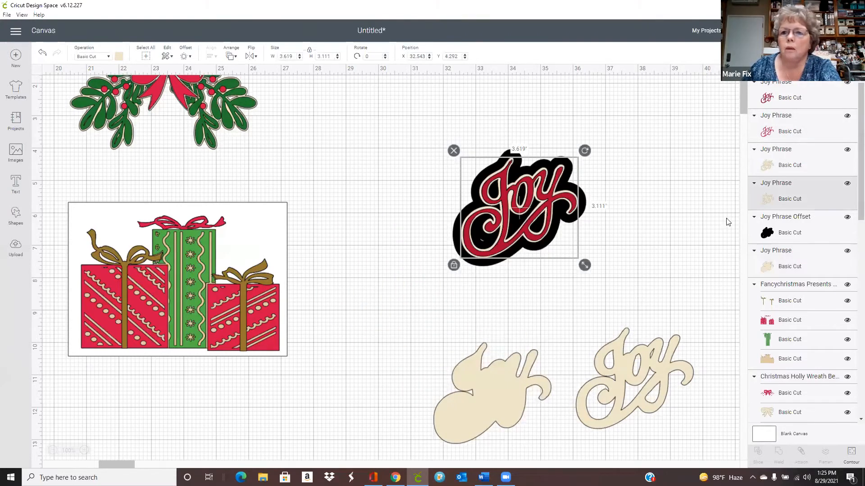
{"action": "left_click", "coordinate": [616, 215]}
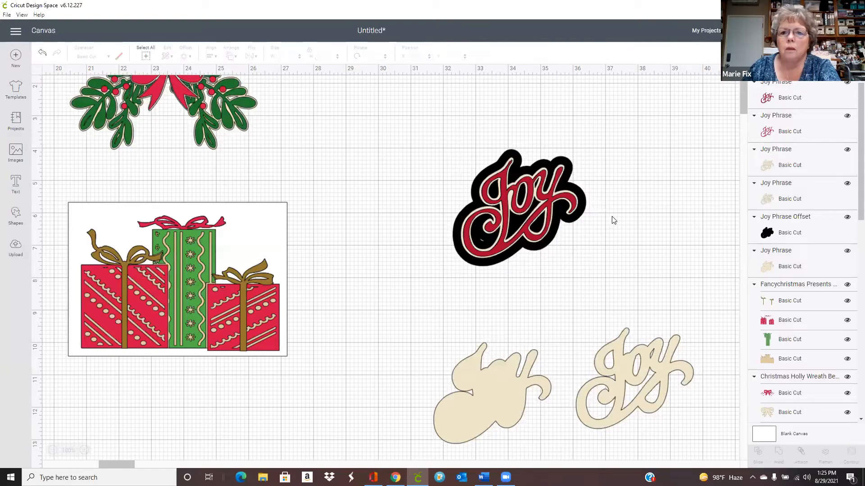
{"action": "left_click", "coordinate": [581, 215]}
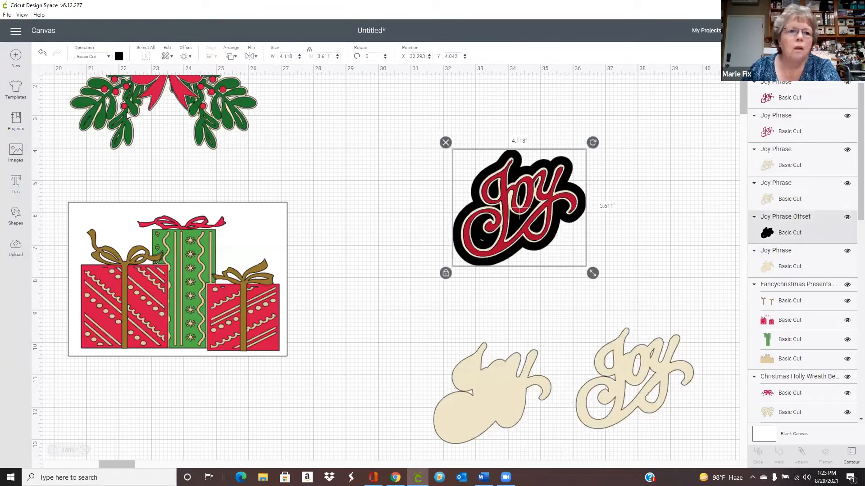
{"action": "left_click", "coordinate": [118, 56]}
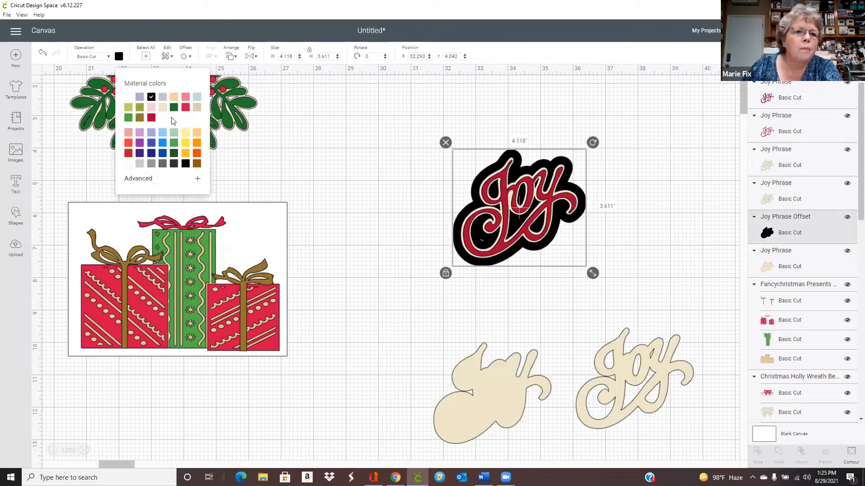
{"action": "left_click", "coordinate": [197, 109]}
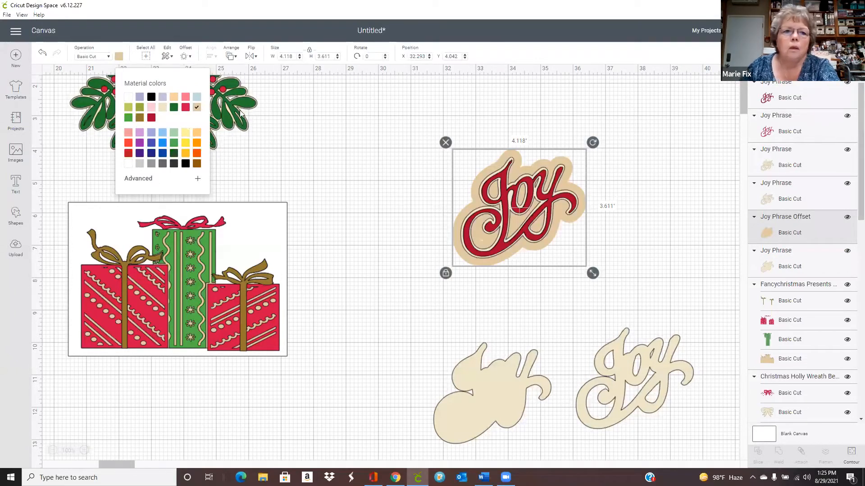
{"action": "left_click", "coordinate": [140, 118]}
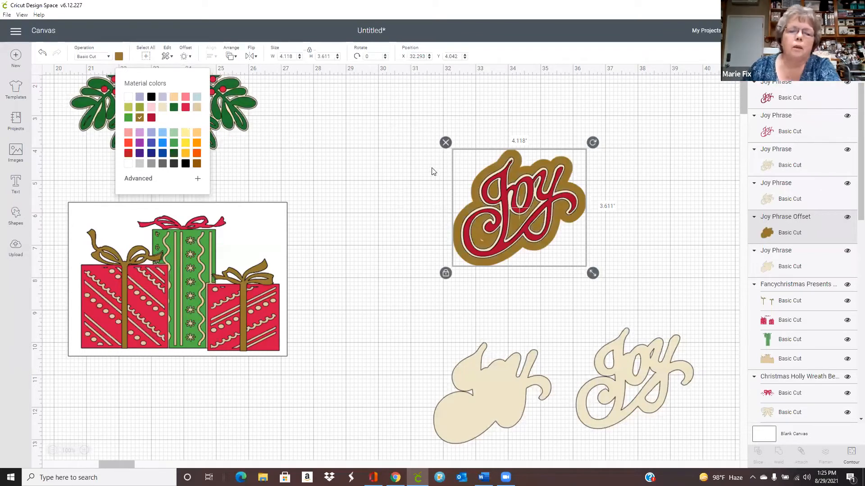
Try the Joy stack with the golden brown offset over the presents at about X 21.585, Y 6.833 inches, and move it back off the panel.
{"action": "left_click_drag", "start_coordinate": [417, 150], "coordinate": [626, 266]}
{"action": "left_click_drag", "start_coordinate": [552, 237], "coordinate": [532, 244]}
{"action": "left_click_drag", "start_coordinate": [235, 325], "coordinate": [204, 327]}
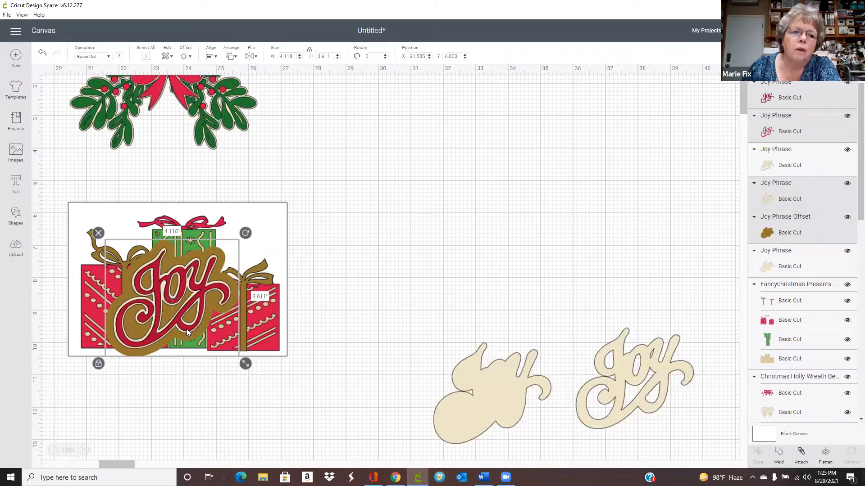
{"action": "left_click_drag", "start_coordinate": [186, 329], "coordinate": [400, 281]}
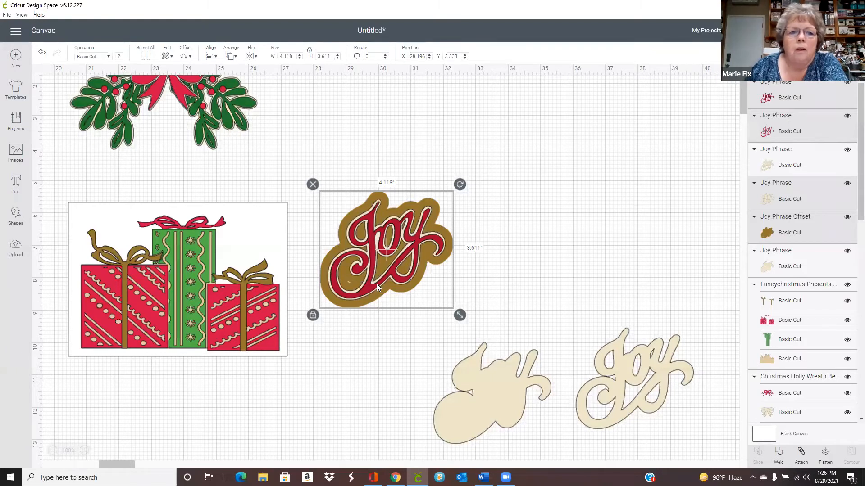
{"action": "left_click_drag", "start_coordinate": [373, 286], "coordinate": [502, 231]}
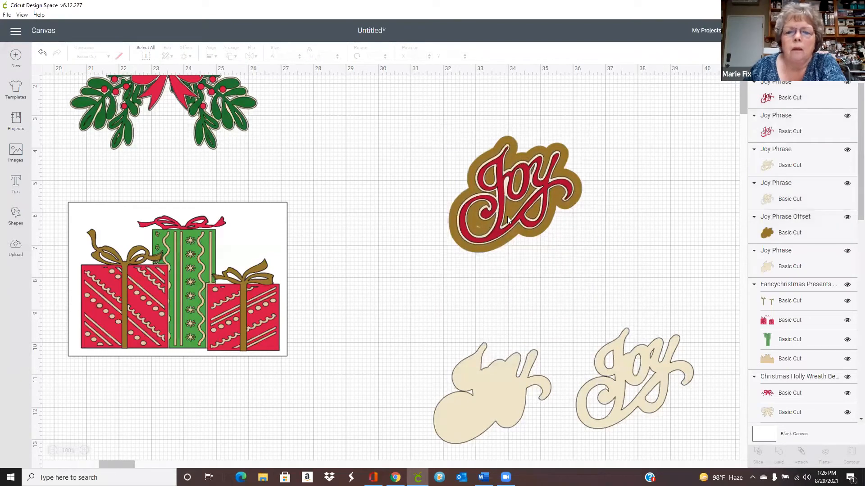
Stack the dark and bright red Joy layers on the spare open cream copy, and move the solid backing onto the golden brown offset.
{"action": "left_click_drag", "start_coordinate": [508, 222], "coordinate": [626, 407]}
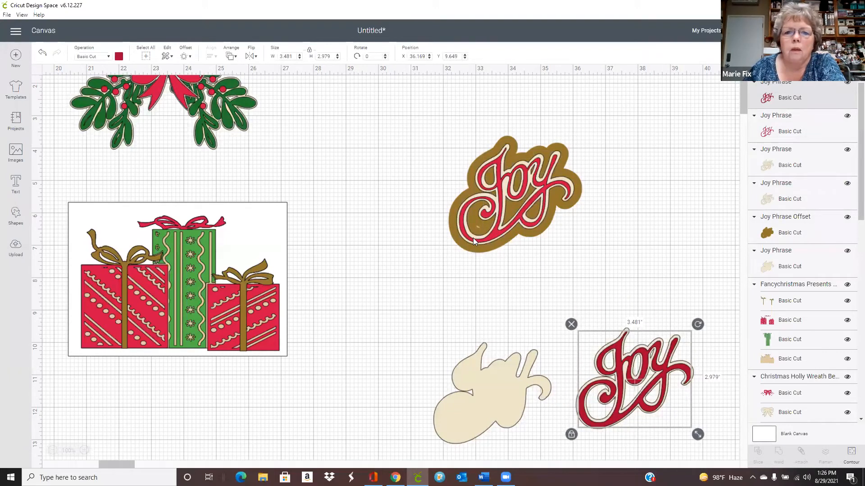
{"action": "left_click_drag", "start_coordinate": [501, 234], "coordinate": [620, 417]}
{"action": "left_click_drag", "start_coordinate": [497, 392], "coordinate": [536, 197]}
Select the open cream Joy with both red layers and move them over the presents, to about X 22.279, Y 7.014 inches.
{"action": "left_click_drag", "start_coordinate": [568, 323], "coordinate": [708, 432]}
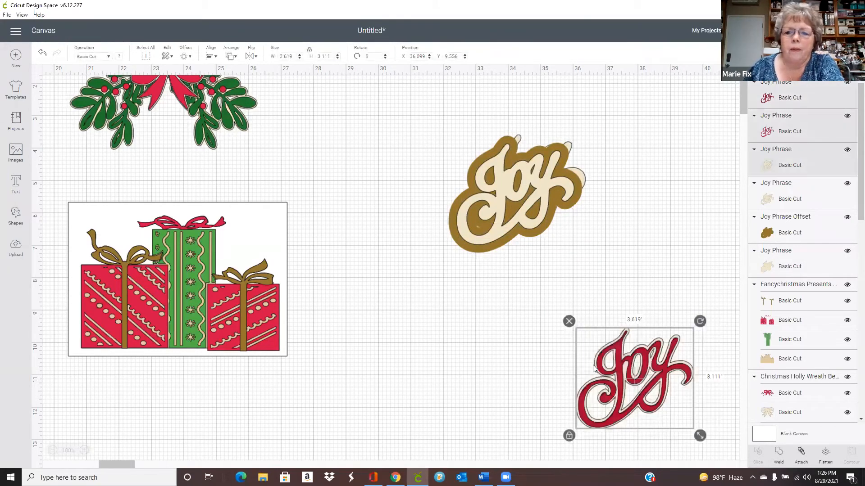
{"action": "left_click_drag", "start_coordinate": [642, 370], "coordinate": [195, 288]}
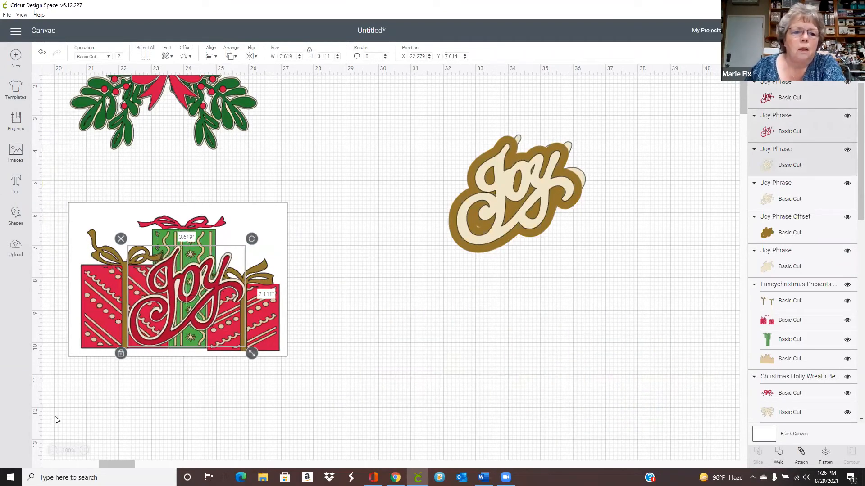
Ungroup the gift-box pop-up card with its purple base and pink envelope into separate layers.
{"action": "left_click_drag", "start_coordinate": [121, 466], "coordinate": [83, 473]}
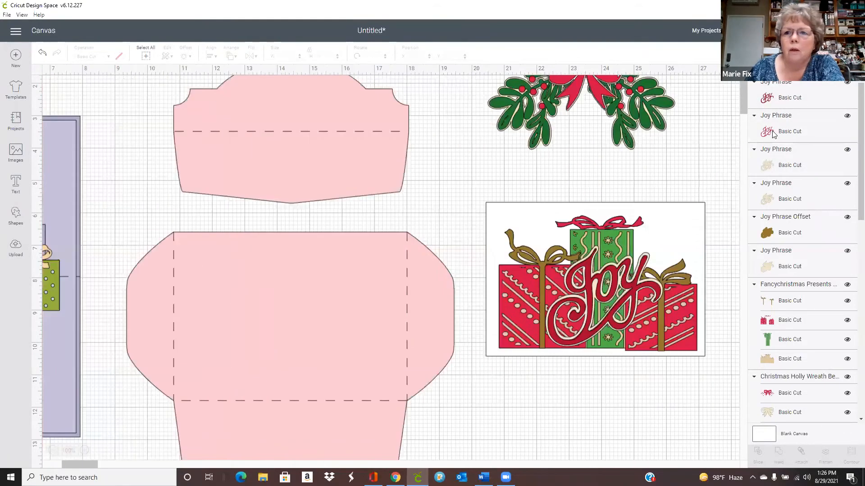
{"action": "left_click_drag", "start_coordinate": [745, 111], "coordinate": [745, 88]}
{"action": "scroll", "coordinate": [608, 174], "scroll_direction": "up", "scroll_amount": 5}
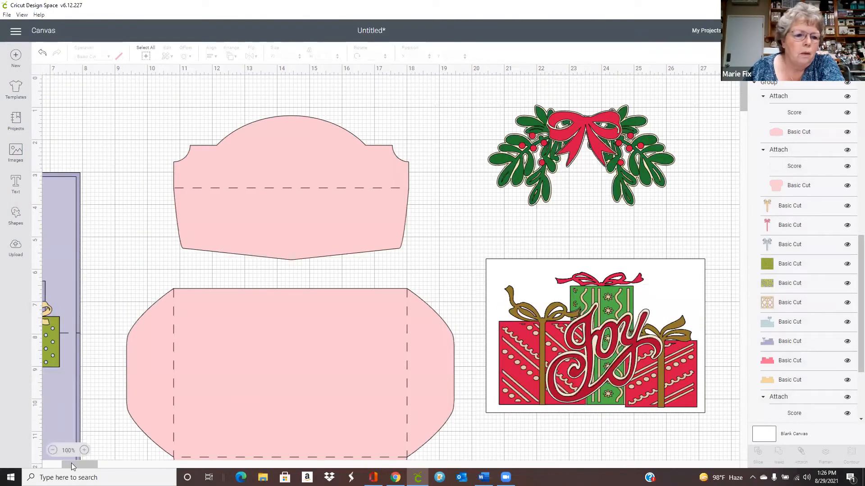
{"action": "left_click_drag", "start_coordinate": [78, 463], "coordinate": [64, 468]}
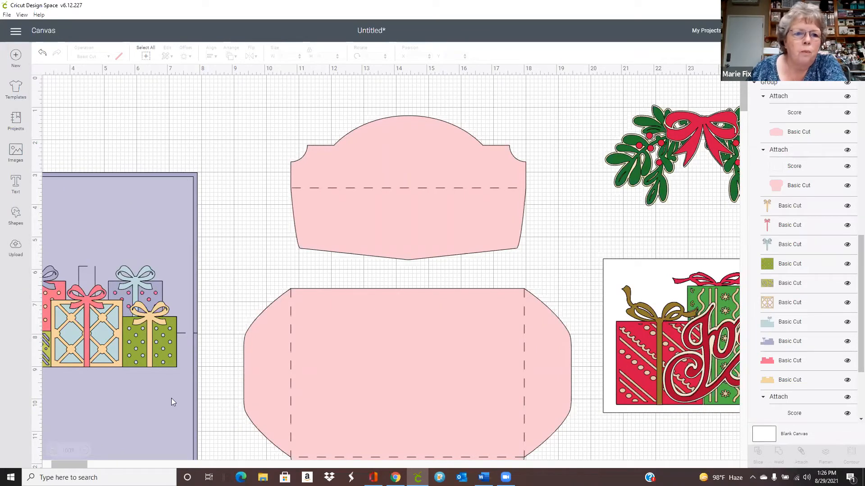
{"action": "left_click", "coordinate": [193, 176]}
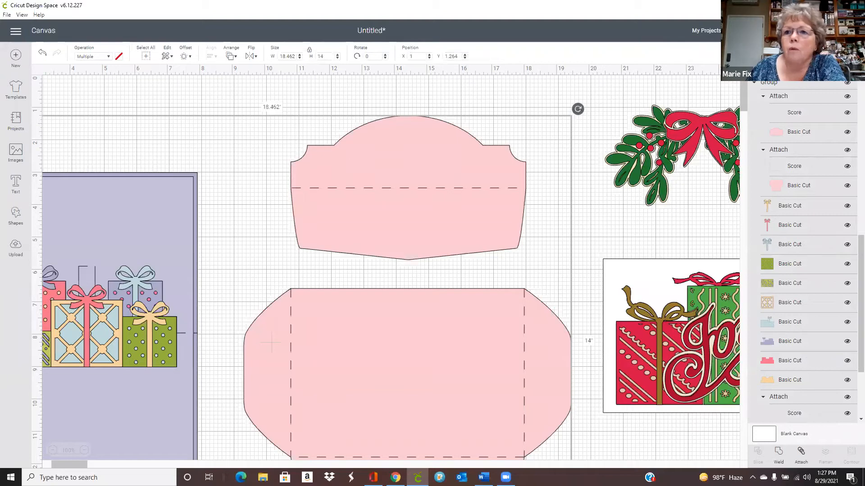
{"action": "left_click", "coordinate": [782, 66]}
{"action": "left_click", "coordinate": [207, 191]}
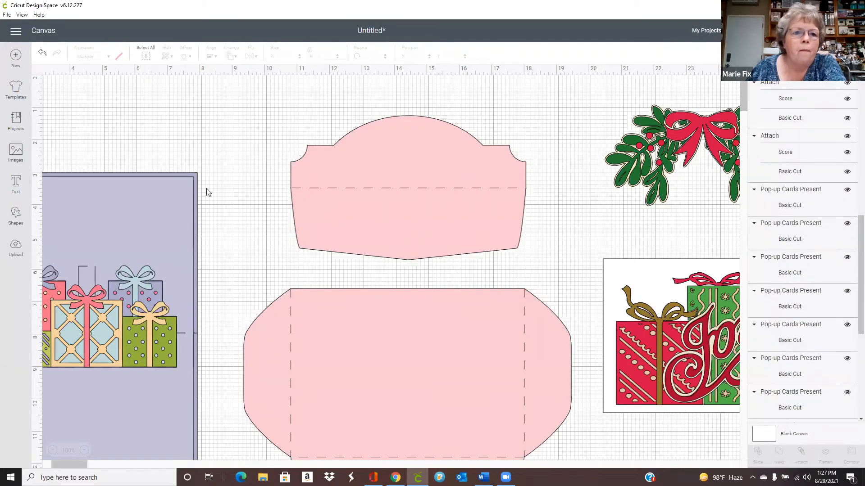
Recolor the cut layer of the purple outer card base to the dark green already used in the project.
{"action": "left_click", "coordinate": [192, 175]}
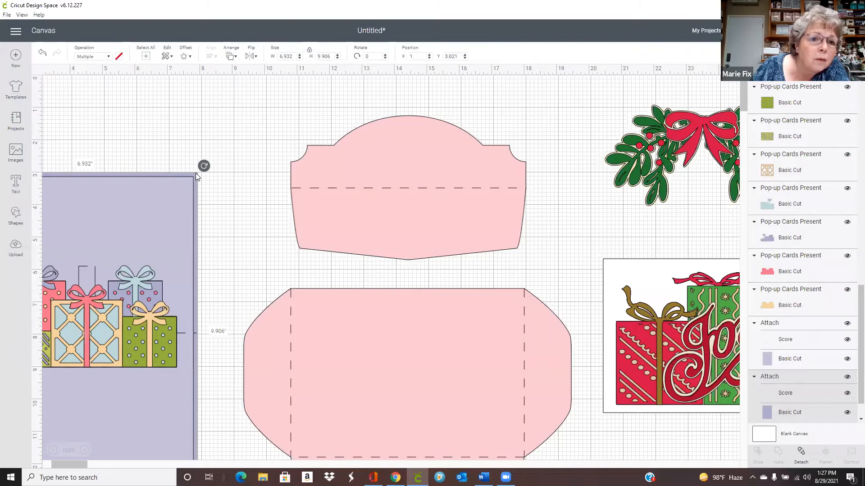
{"action": "left_click", "coordinate": [257, 185]}
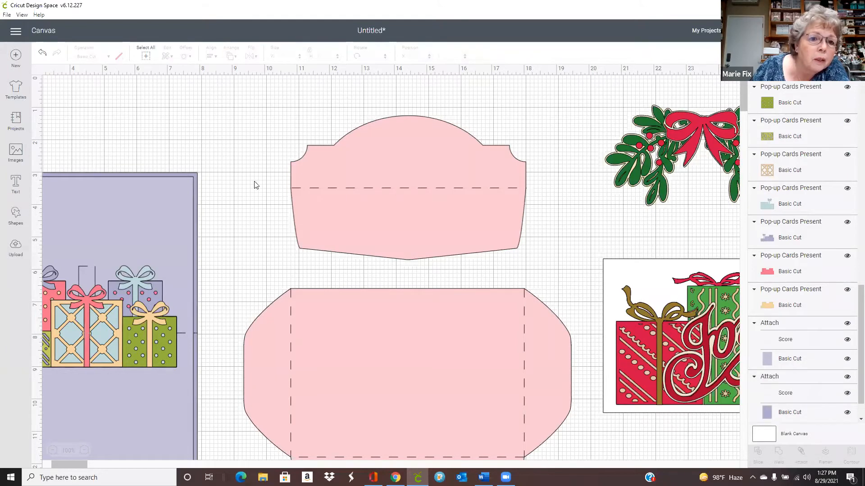
{"action": "left_click", "coordinate": [195, 185]}
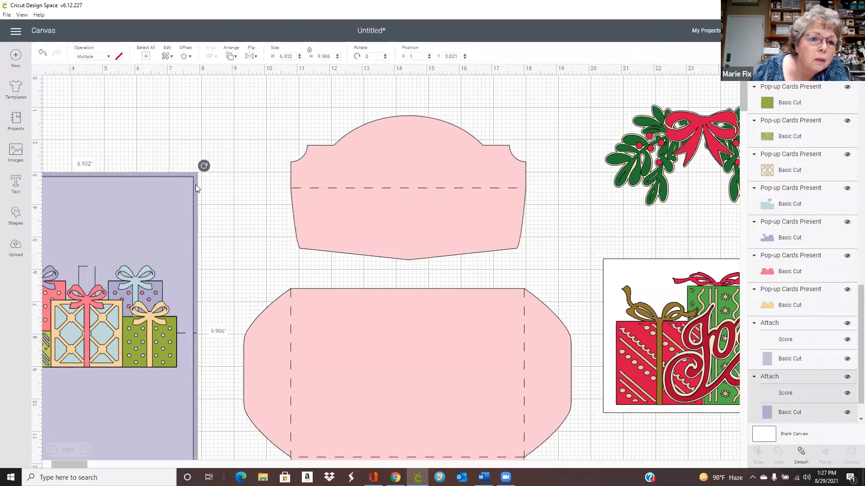
{"action": "left_click", "coordinate": [120, 59]}
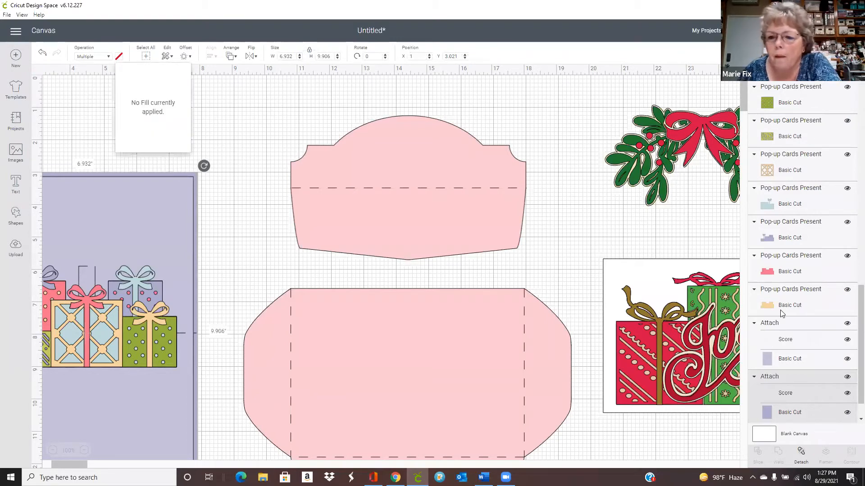
{"action": "left_click", "coordinate": [770, 413]}
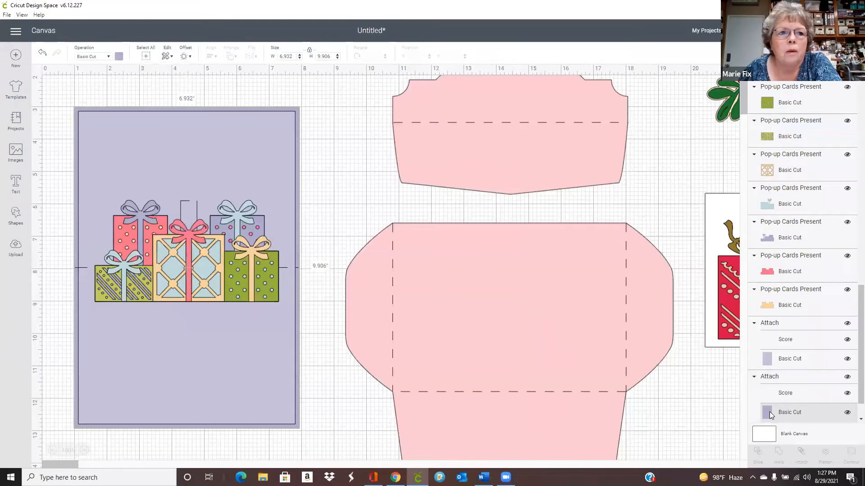
{"action": "left_click", "coordinate": [118, 58]}
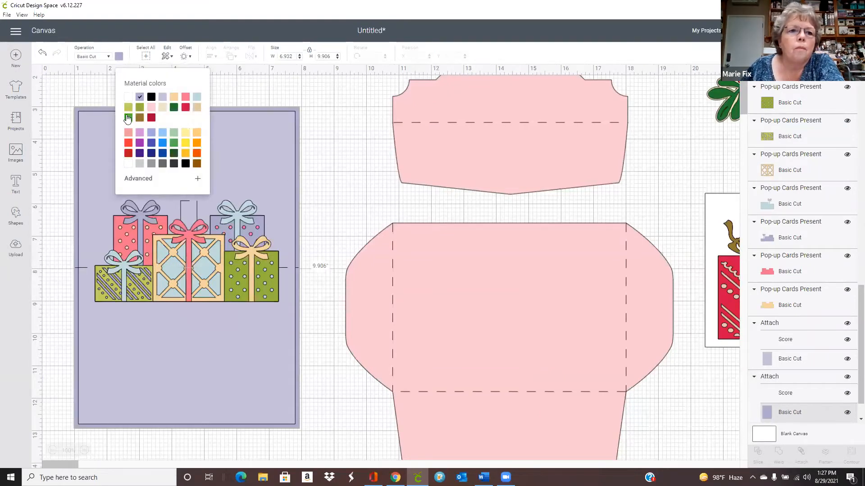
{"action": "left_click", "coordinate": [174, 109]}
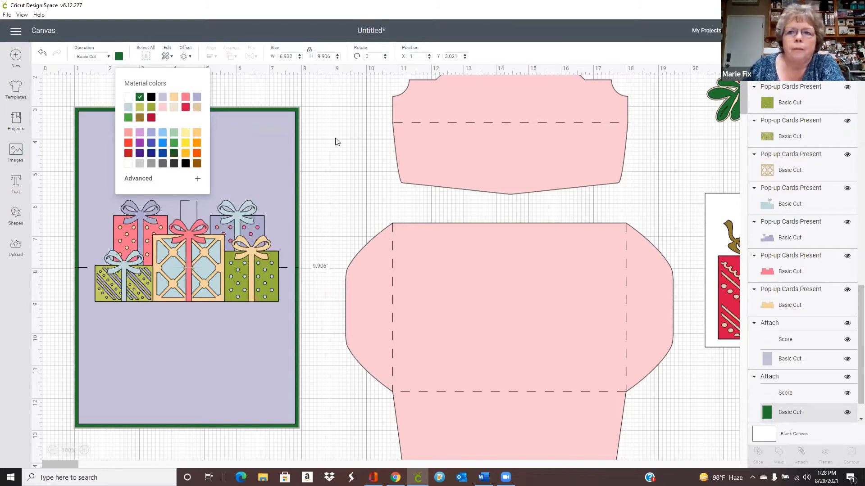
Recolor the cut layer of the lavender inner card panel to white.
{"action": "left_click", "coordinate": [280, 145]}
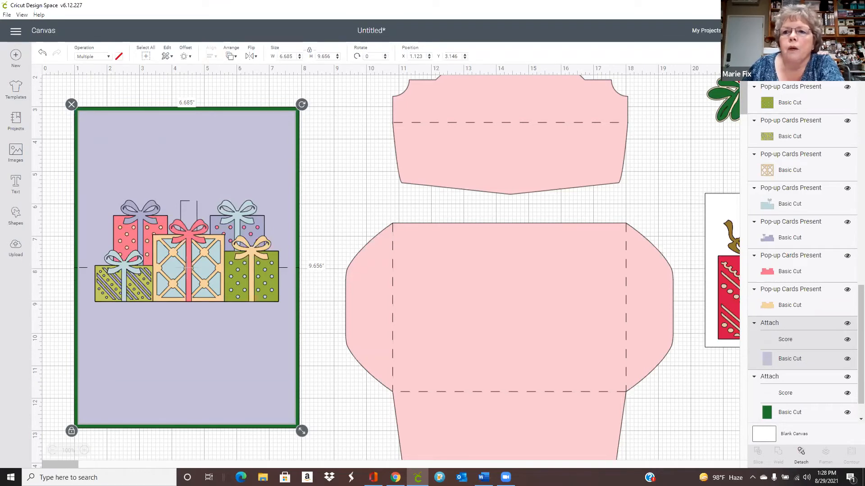
{"action": "left_click", "coordinate": [835, 49]}
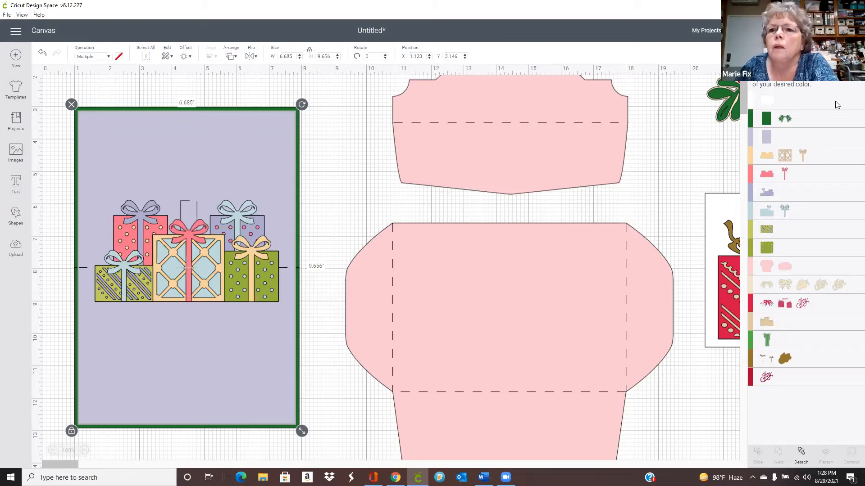
{"action": "left_click", "coordinate": [777, 48]}
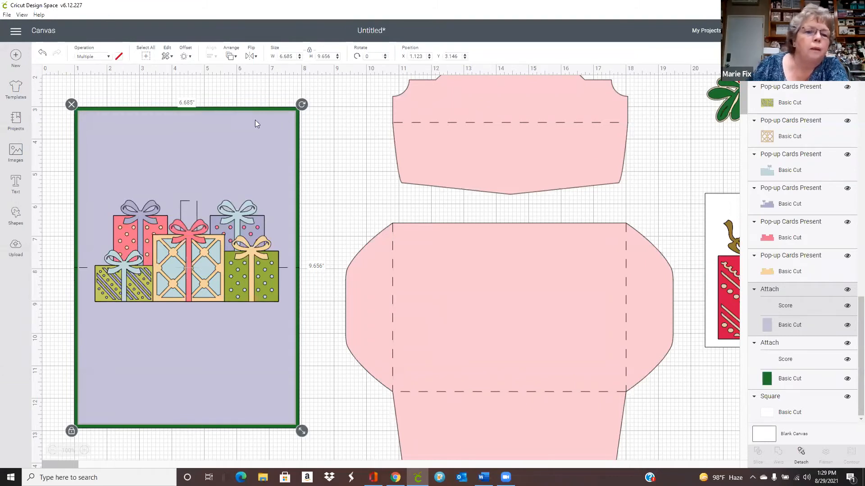
{"action": "left_click", "coordinate": [795, 326]}
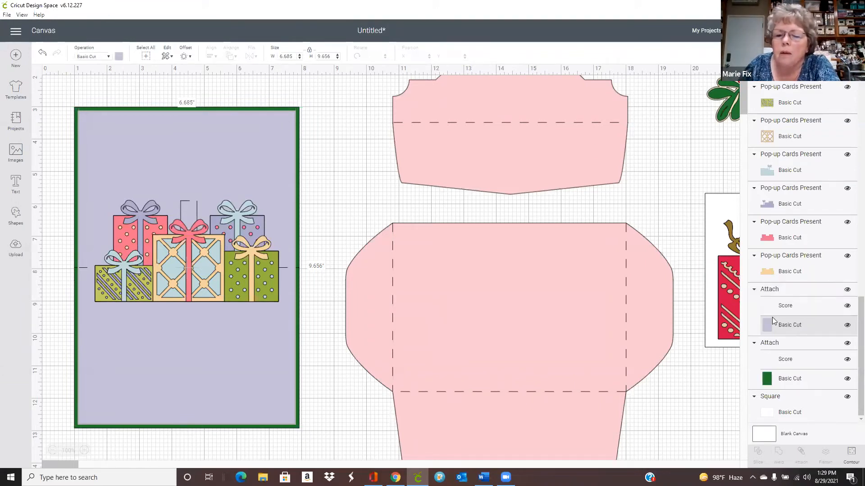
{"action": "left_click", "coordinate": [119, 56]}
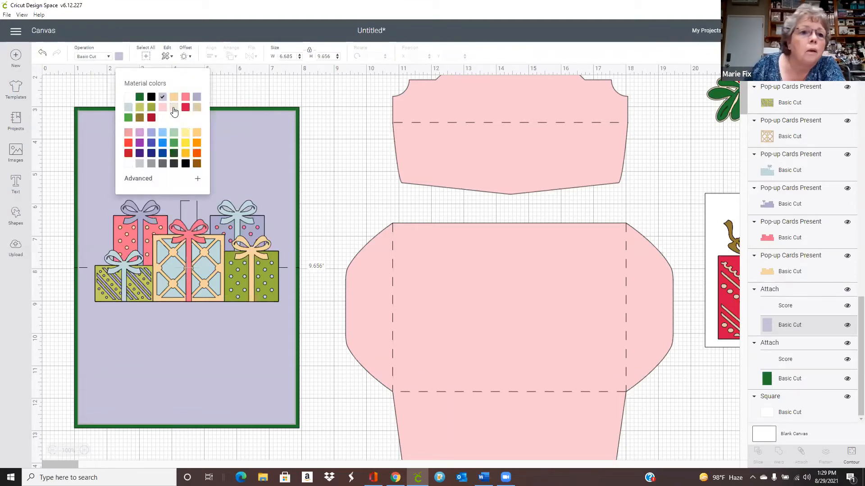
{"action": "left_click", "coordinate": [128, 98]}
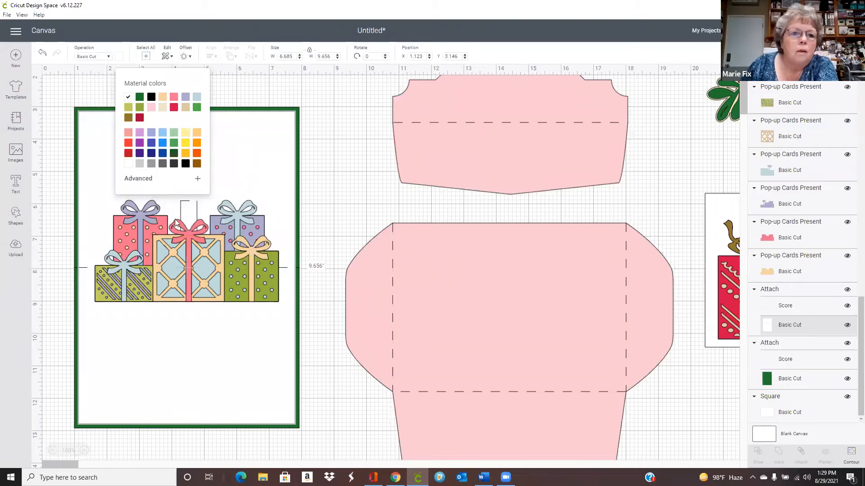
Recolor the pink present layer, which forms the tall dotted box, to the project's dark red.
{"action": "left_click", "coordinate": [161, 221]}
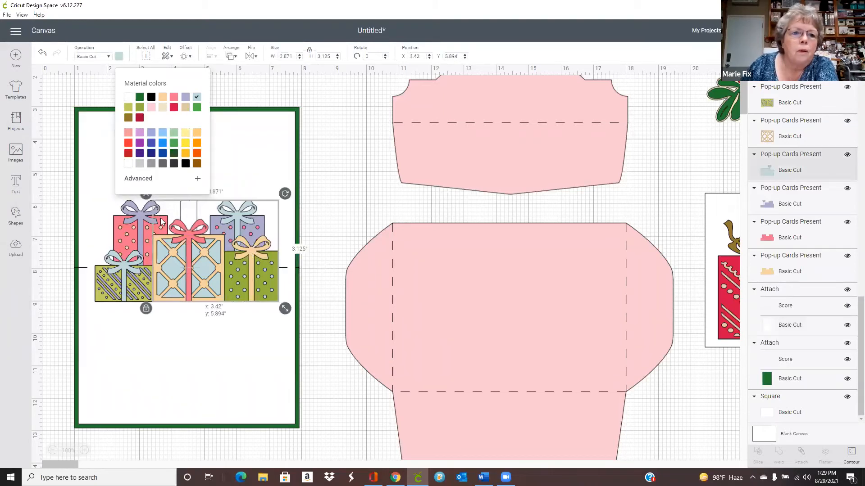
{"action": "left_click", "coordinate": [329, 162]}
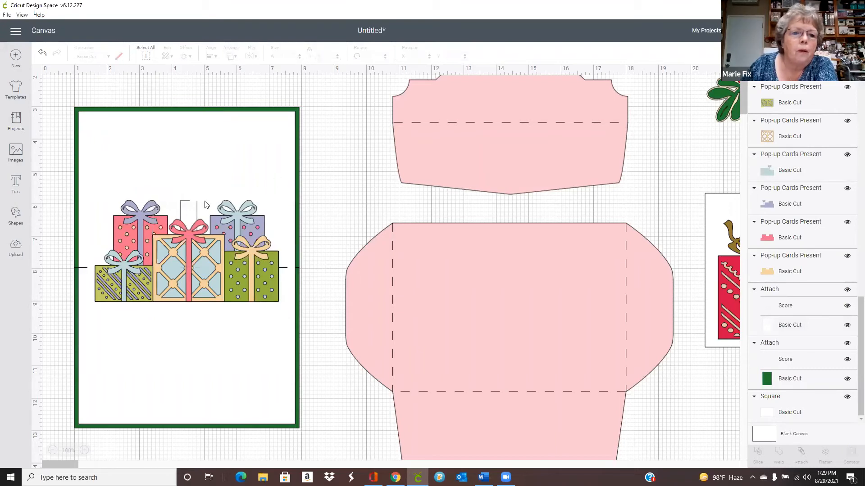
{"action": "left_click", "coordinate": [762, 237]}
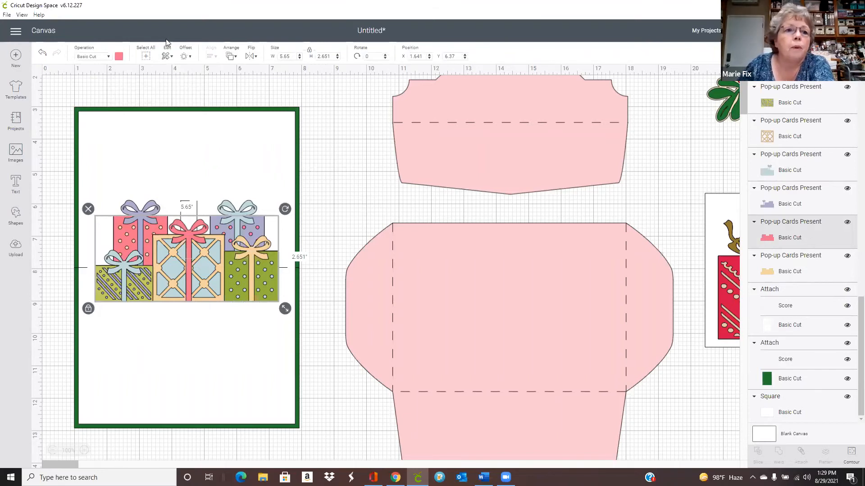
{"action": "left_click", "coordinate": [119, 57]}
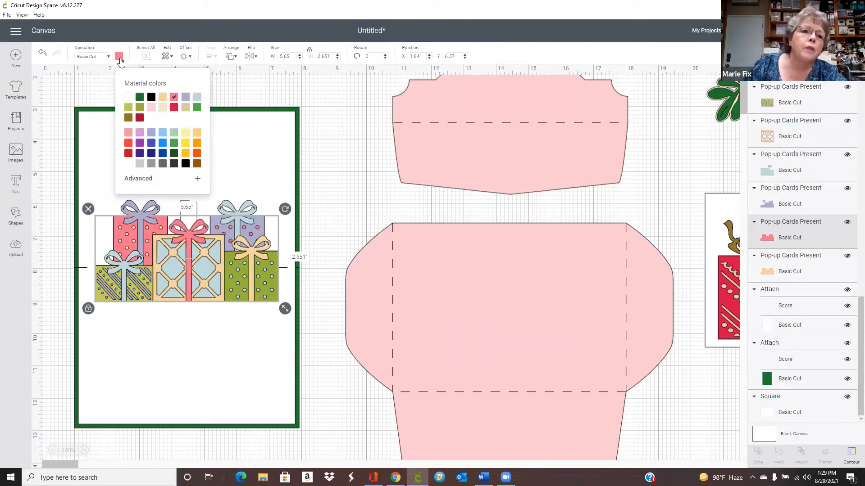
{"action": "left_click", "coordinate": [140, 118]}
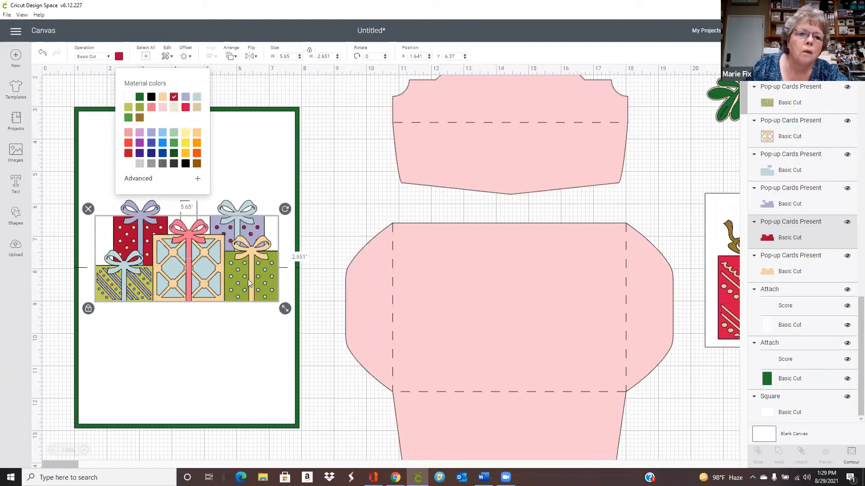
Recolor the olive dotted present to the lighter yellow-green of the striped present.
{"action": "left_click", "coordinate": [272, 261]}
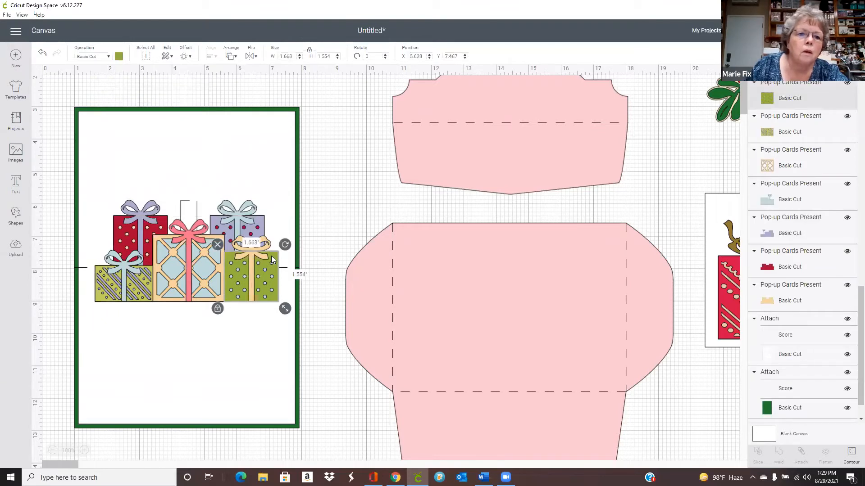
{"action": "left_click", "coordinate": [119, 57]}
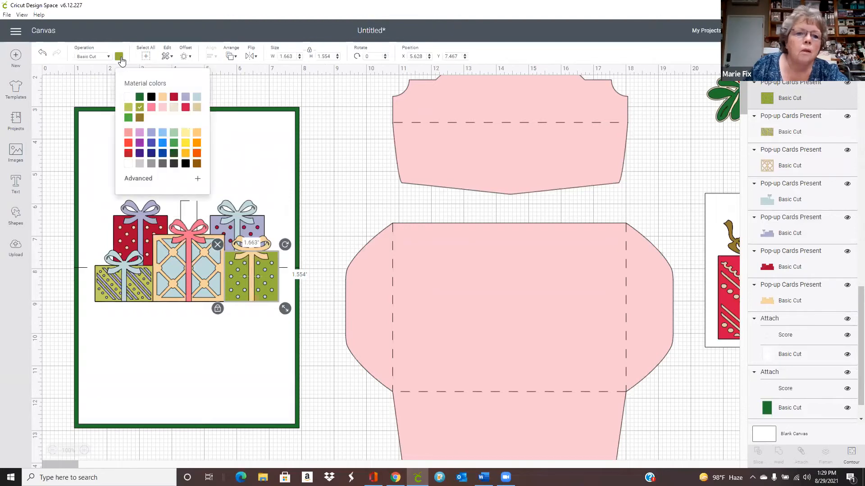
{"action": "left_click", "coordinate": [129, 108]}
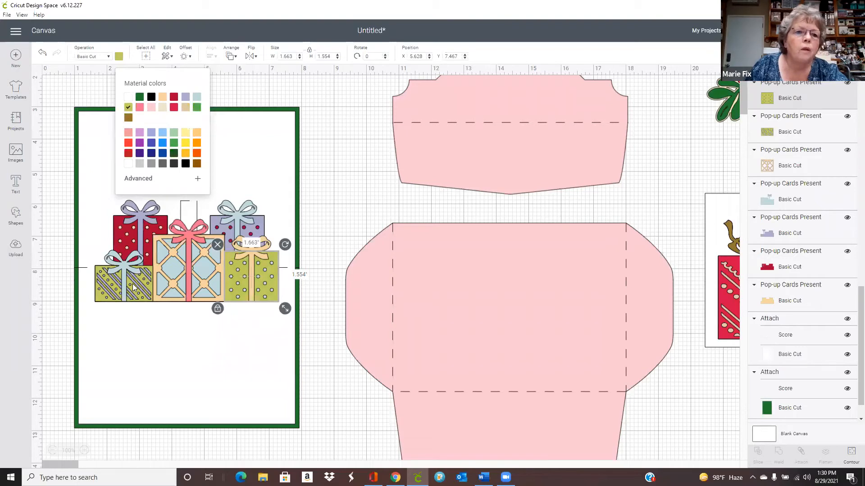
Recolor the light blue bow on the striped green present to tan.
{"action": "left_click", "coordinate": [124, 270]}
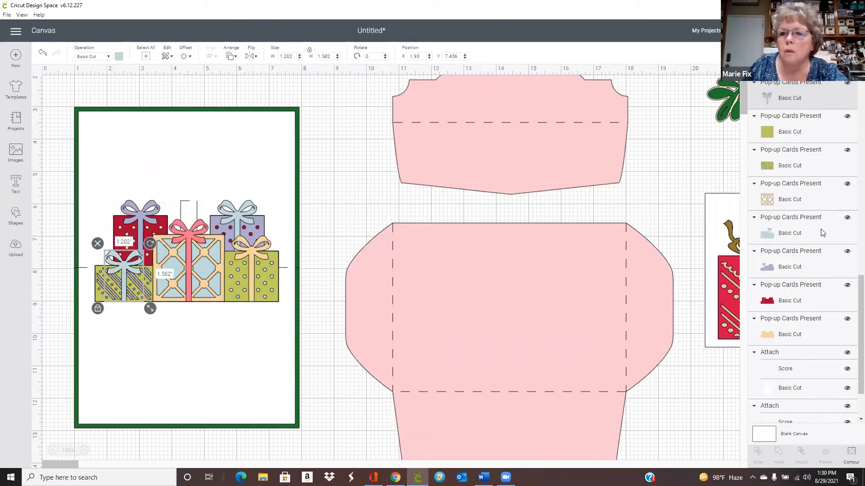
{"action": "scroll", "coordinate": [822, 257], "scroll_direction": "down", "scroll_amount": 2}
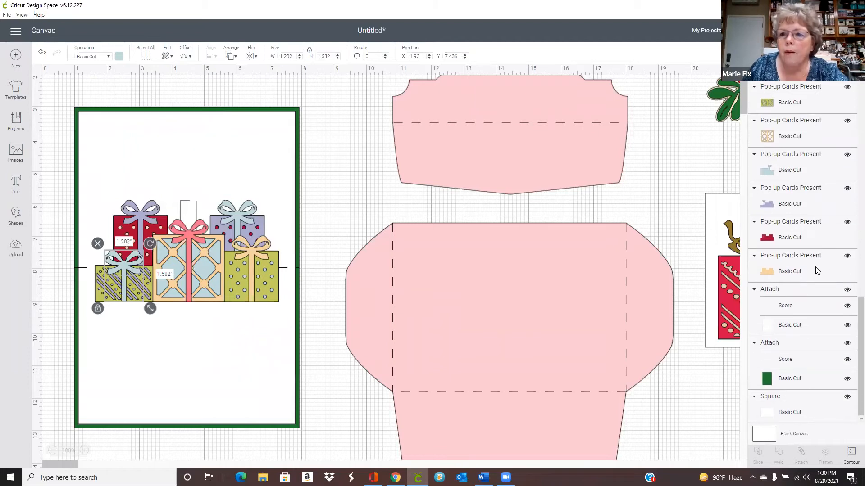
{"action": "scroll", "coordinate": [817, 271], "scroll_direction": "up", "scroll_amount": 5}
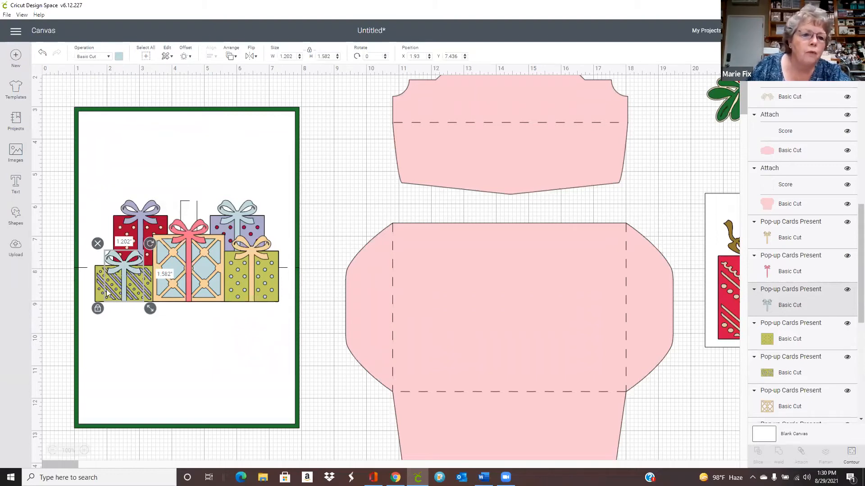
{"action": "left_click", "coordinate": [119, 56]}
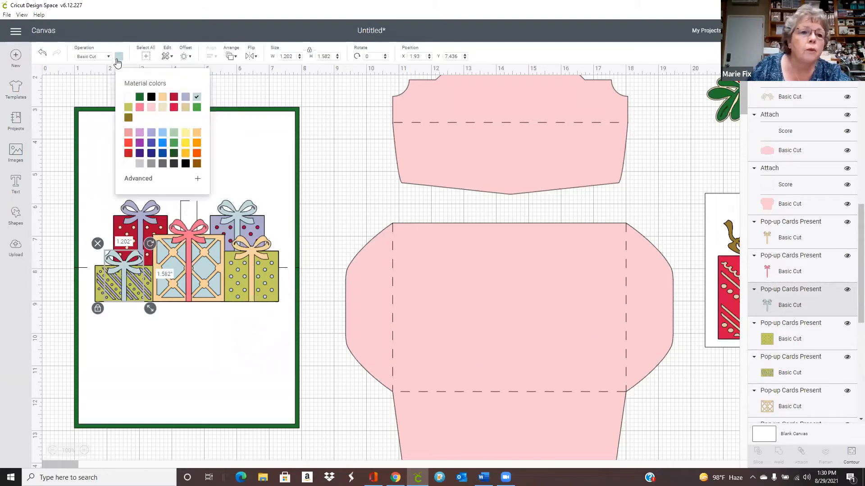
{"action": "left_click", "coordinate": [184, 109]}
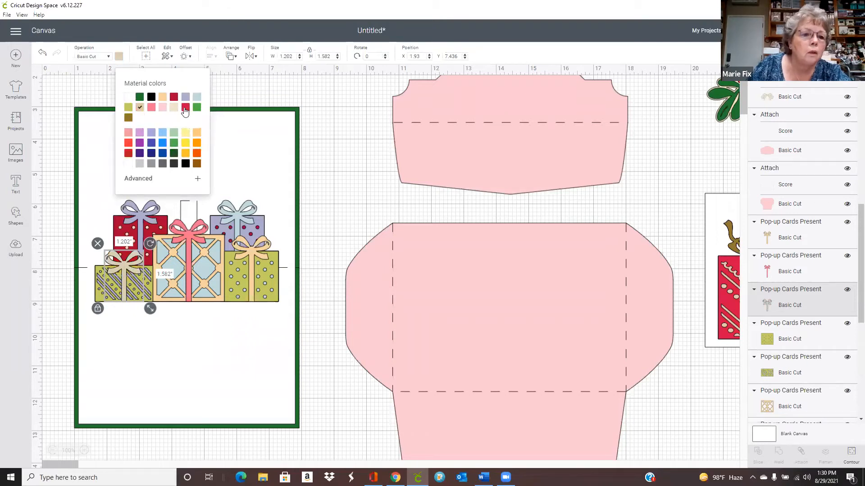
Recolor the pink bow and ribbon on the center lattice present to dark green.
{"action": "left_click", "coordinate": [185, 236]}
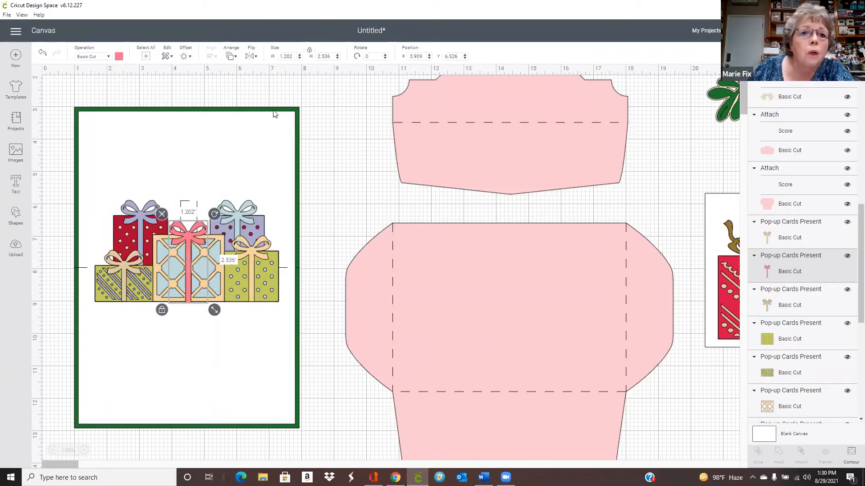
{"action": "left_click", "coordinate": [118, 58]}
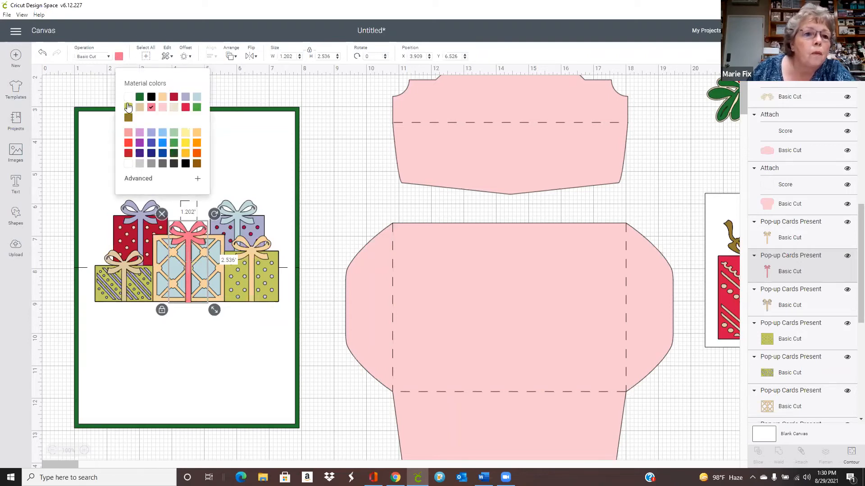
{"action": "left_click", "coordinate": [140, 97]}
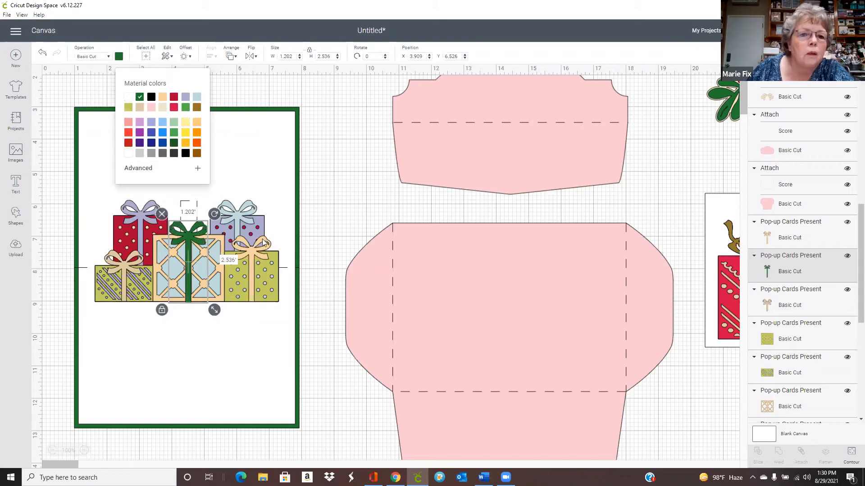
Recolor the light blue layer behind the center lattice present and the rear bow to medium gray.
{"action": "left_click", "coordinate": [248, 251]}
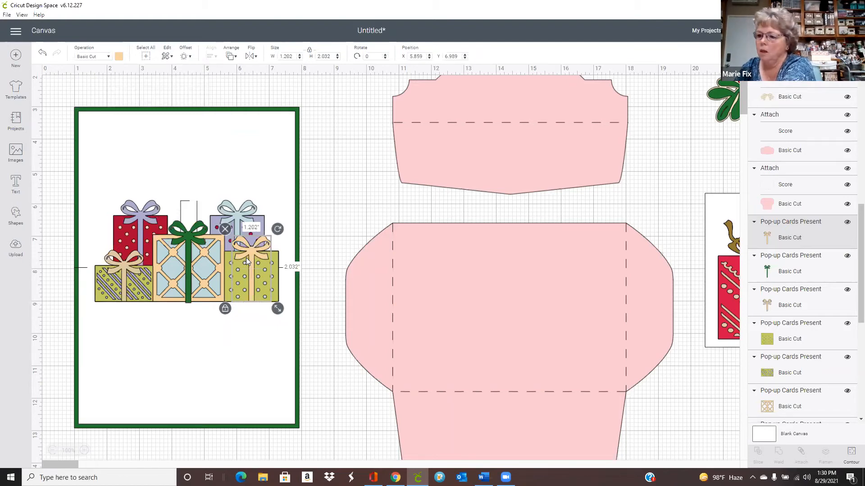
{"action": "left_click", "coordinate": [239, 212]}
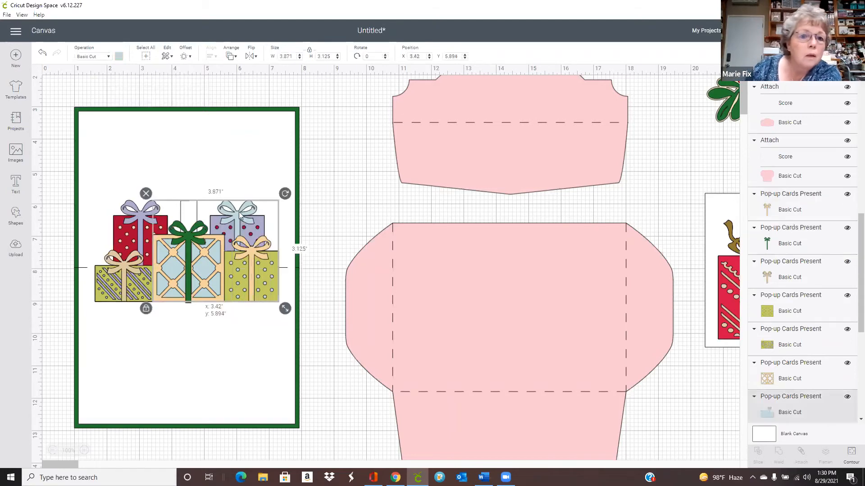
{"action": "left_click", "coordinate": [320, 168]}
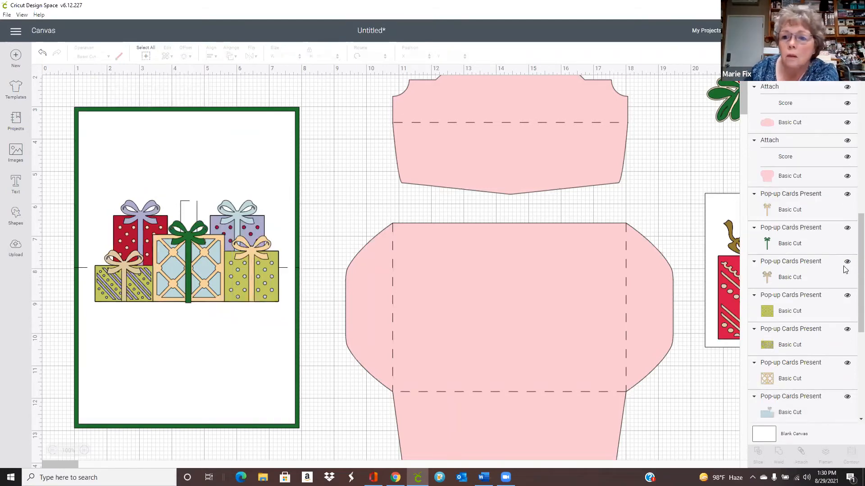
{"action": "left_click", "coordinate": [771, 414]}
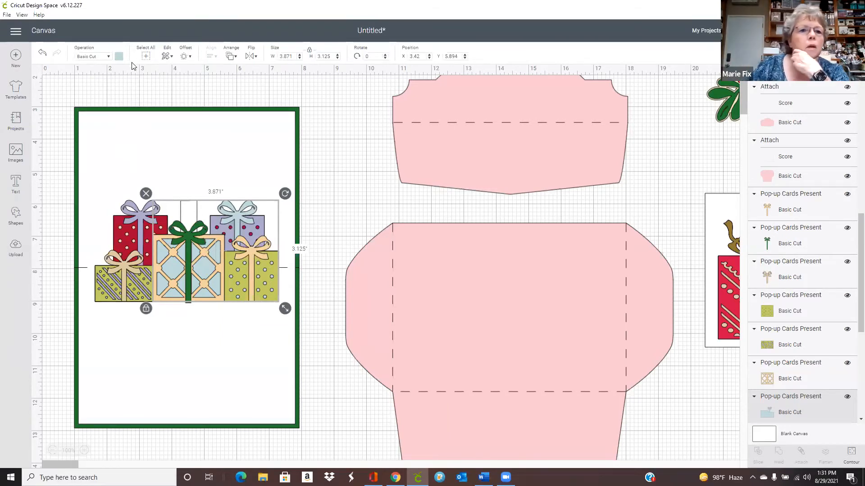
{"action": "left_click", "coordinate": [119, 56]}
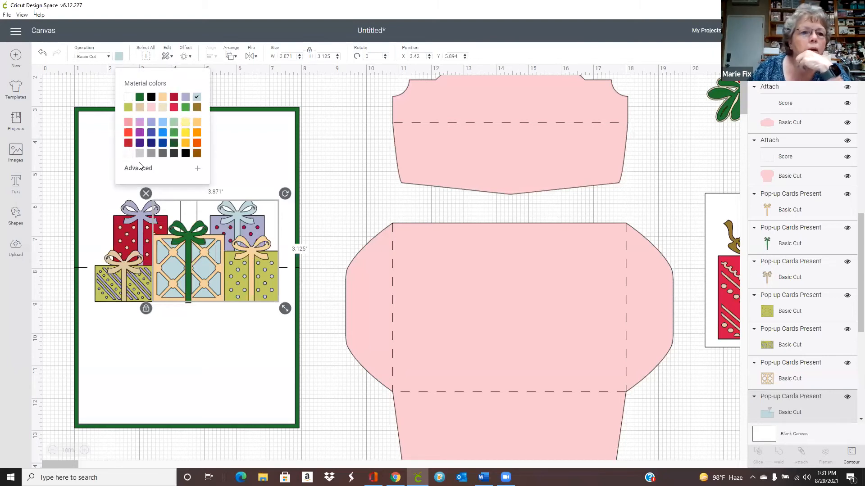
{"action": "left_click", "coordinate": [151, 155]}
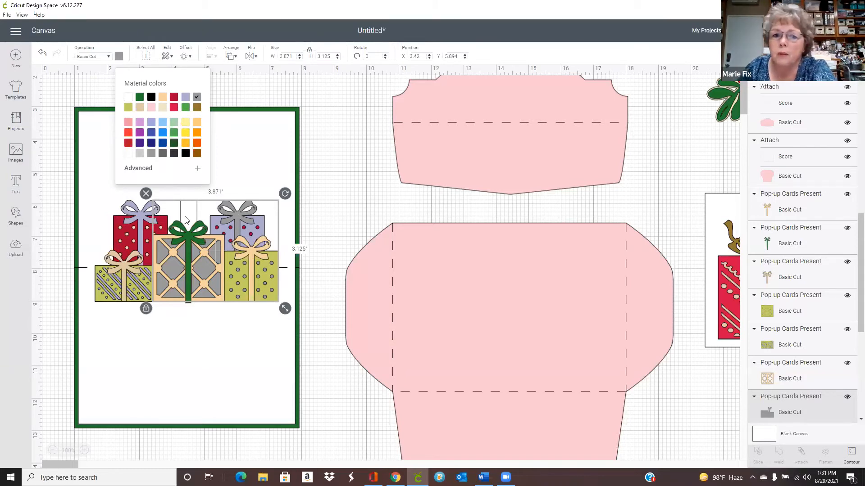
Recolor the lavender layer that forms the rear bow and dotted present behind the lattice gift to dark green.
{"action": "left_click", "coordinate": [327, 186]}
{"action": "left_click", "coordinate": [255, 225]}
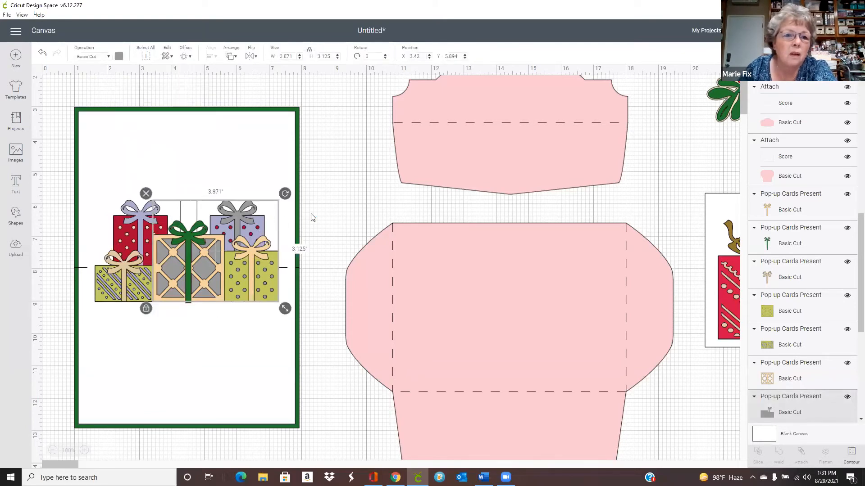
{"action": "left_click", "coordinate": [316, 217]}
{"action": "left_click", "coordinate": [260, 222]}
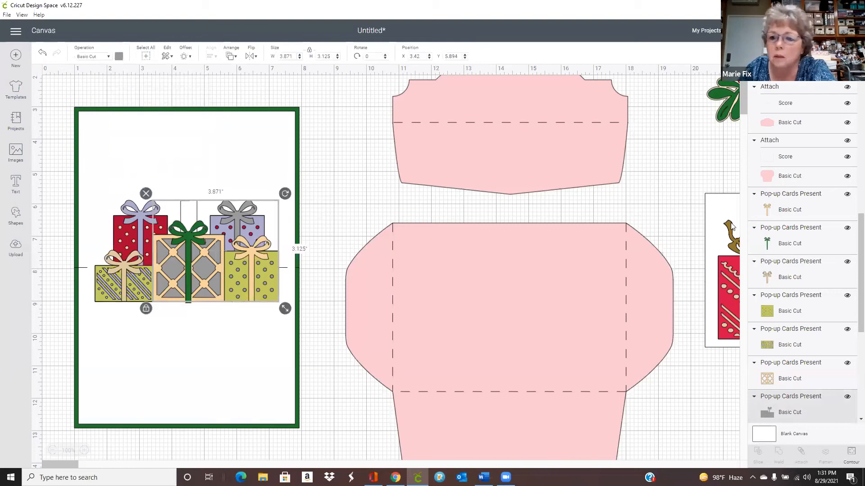
{"action": "scroll", "coordinate": [835, 242], "scroll_direction": "down", "scroll_amount": 1}
{"action": "scroll", "coordinate": [835, 242], "scroll_direction": "down", "scroll_amount": 5}
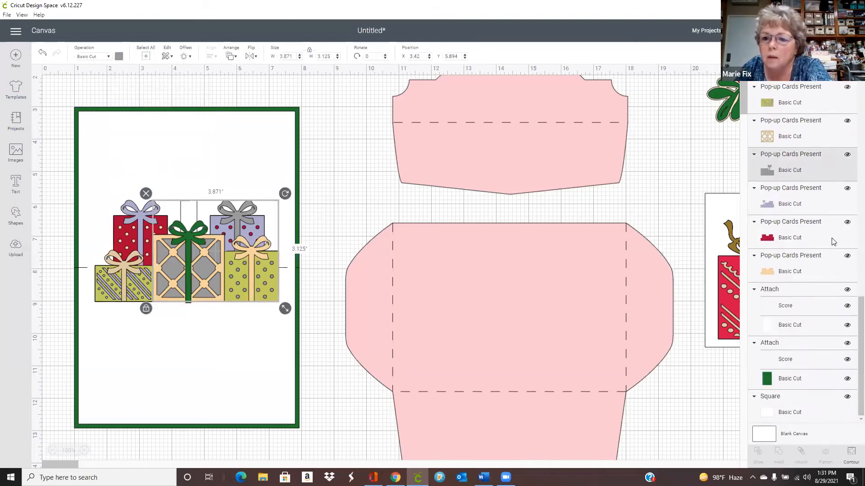
{"action": "scroll", "coordinate": [832, 242], "scroll_direction": "up", "scroll_amount": 3}
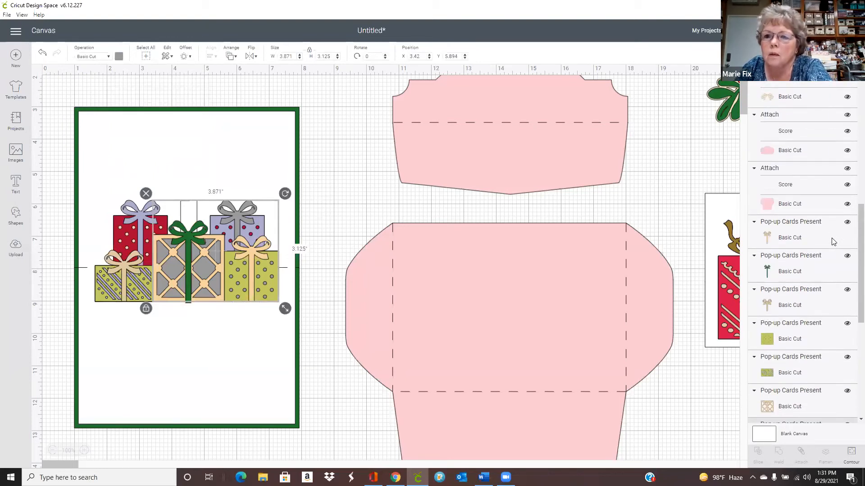
{"action": "scroll", "coordinate": [832, 242], "scroll_direction": "up", "scroll_amount": 5}
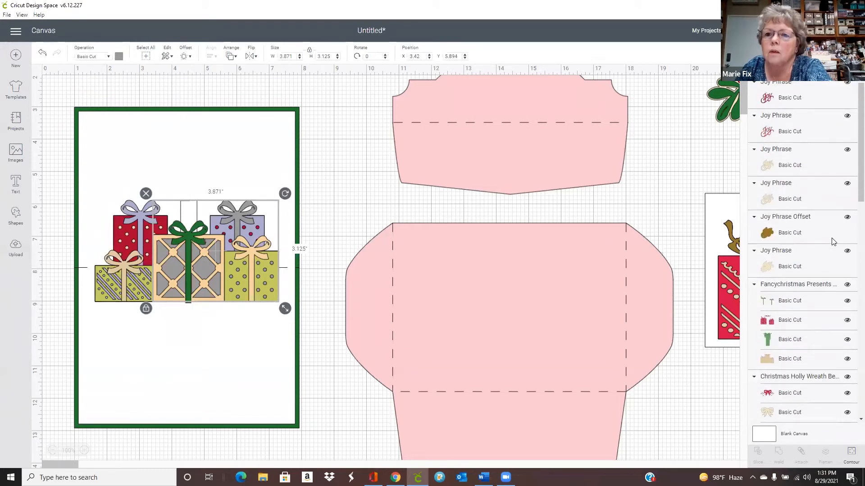
{"action": "scroll", "coordinate": [833, 241], "scroll_direction": "down", "scroll_amount": 7}
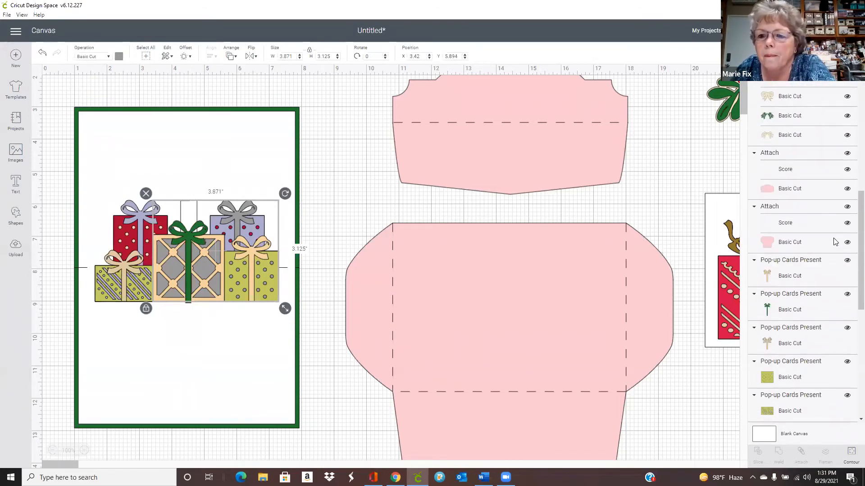
{"action": "scroll", "coordinate": [834, 242], "scroll_direction": "down", "scroll_amount": 4}
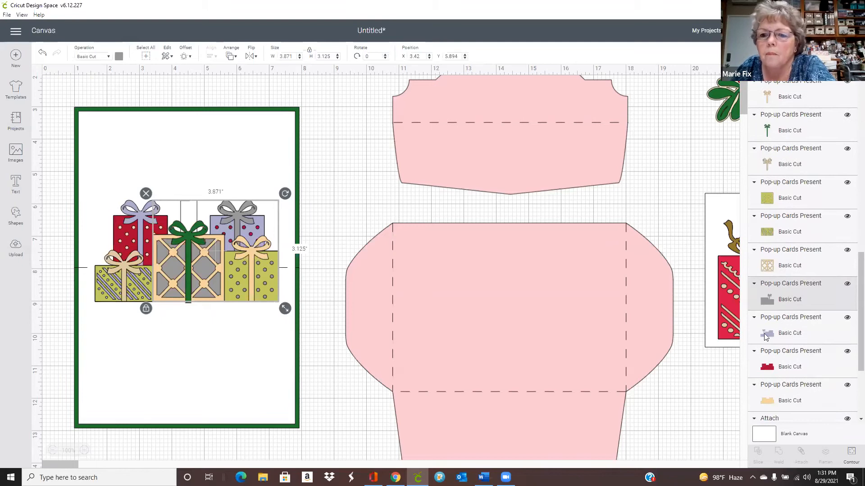
{"action": "left_click", "coordinate": [763, 331]}
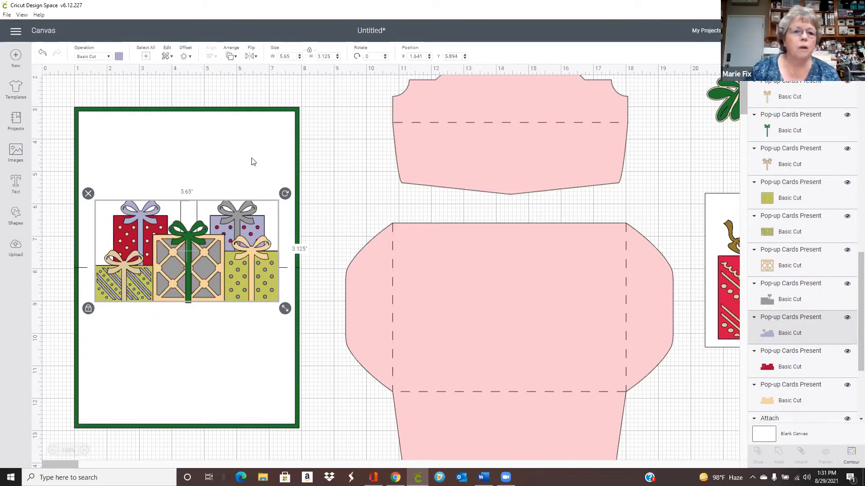
{"action": "left_click", "coordinate": [119, 56]}
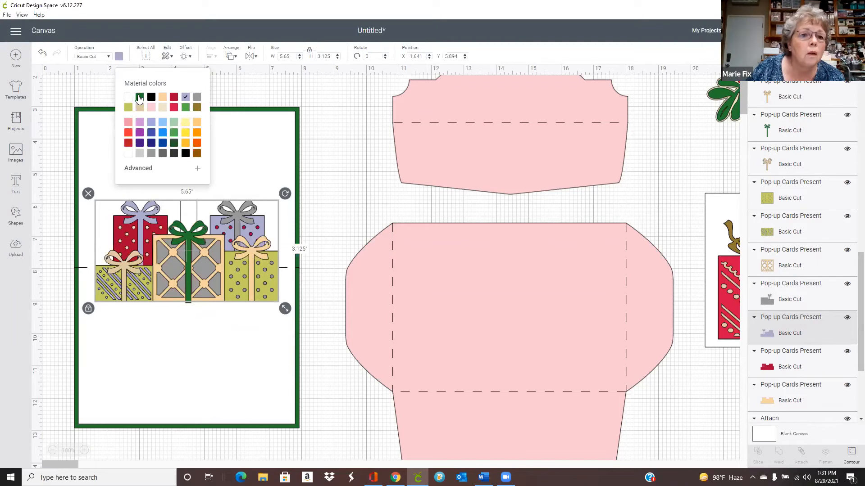
{"action": "left_click", "coordinate": [140, 97]}
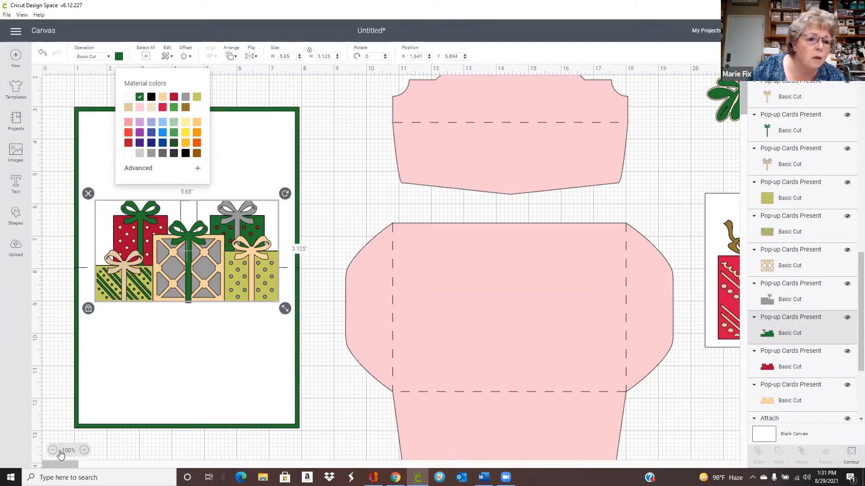
Move the holly wreath with the red bow above the presents on the card and scale it to about 5.1 in wide.
{"action": "left_click", "coordinate": [84, 451]}
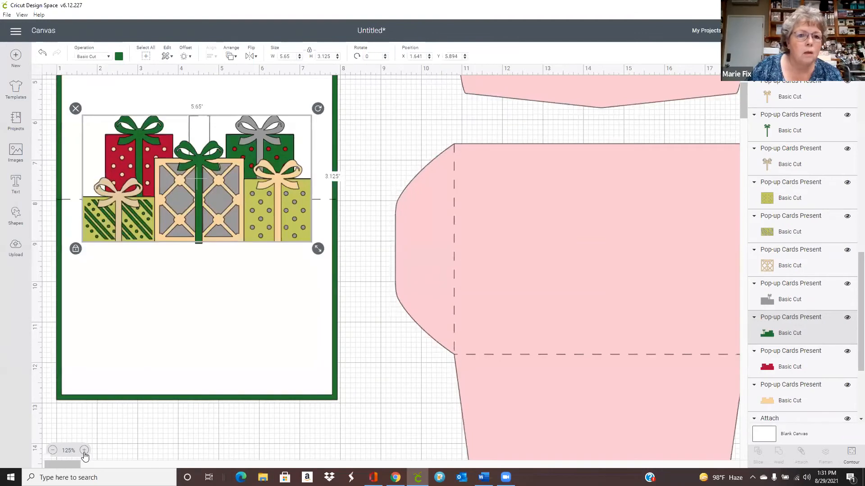
{"action": "left_click", "coordinate": [52, 451]}
{"action": "left_click", "coordinate": [53, 451]}
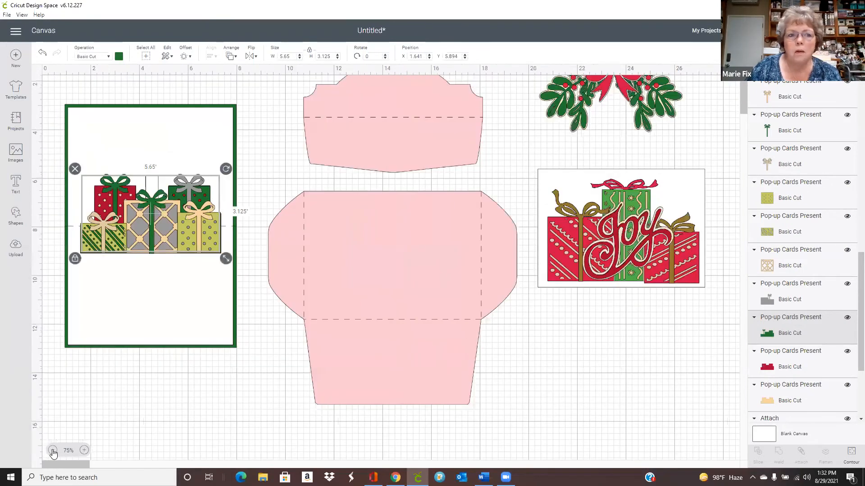
{"action": "left_click", "coordinate": [52, 450]}
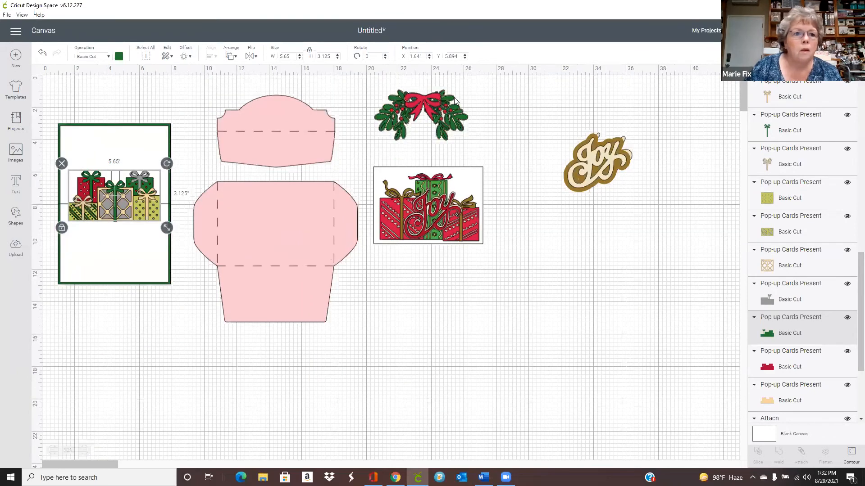
{"action": "left_click_drag", "start_coordinate": [430, 114], "coordinate": [148, 145]}
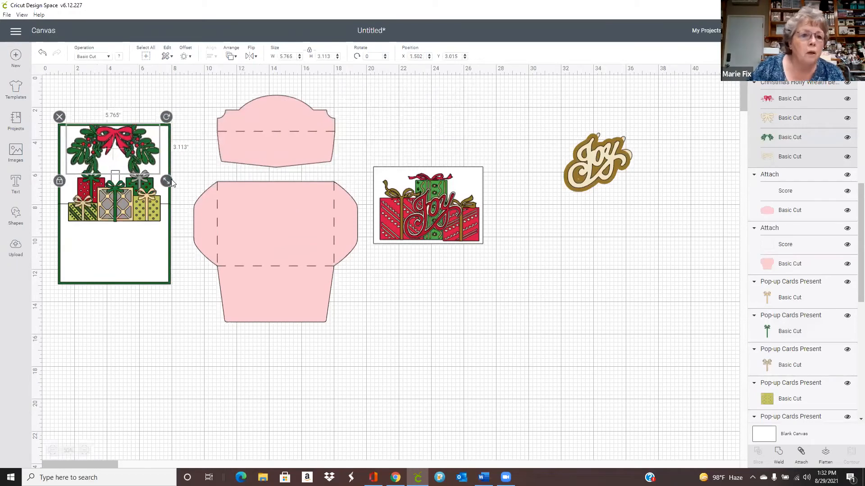
{"action": "left_click_drag", "start_coordinate": [171, 181], "coordinate": [139, 151]}
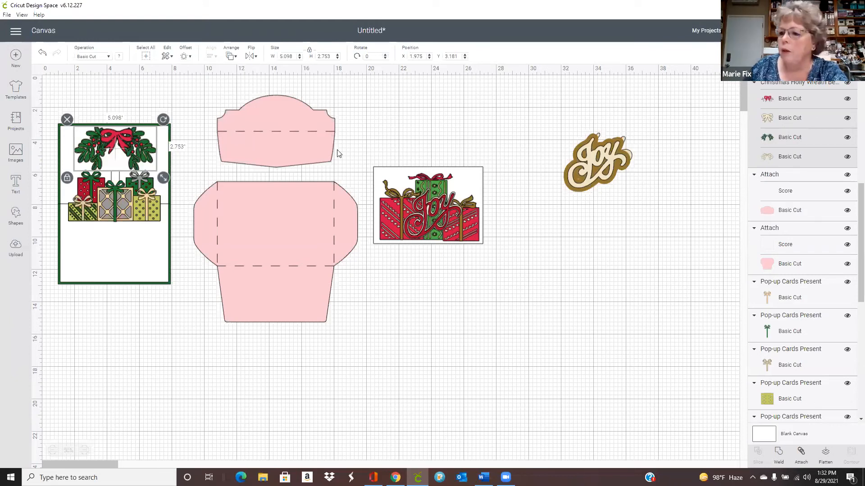
Recolor the pink envelope liner's cut layer to dark green.
{"action": "left_click", "coordinate": [276, 121]}
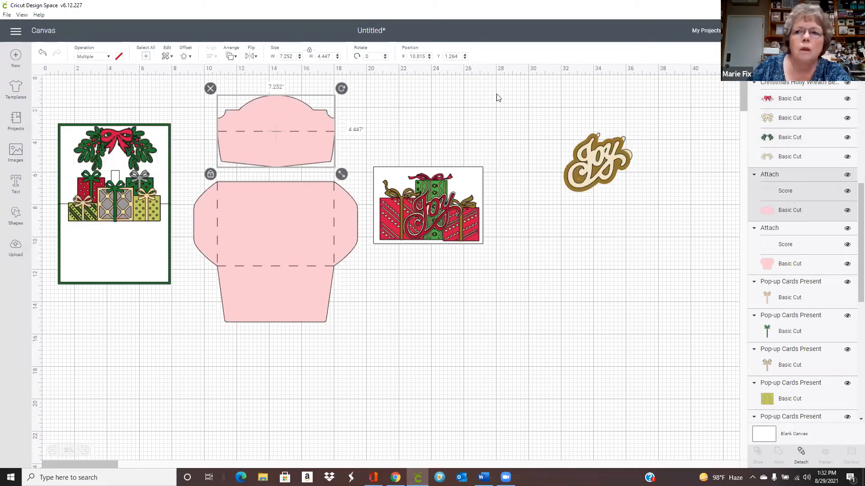
{"action": "left_click", "coordinate": [770, 211]}
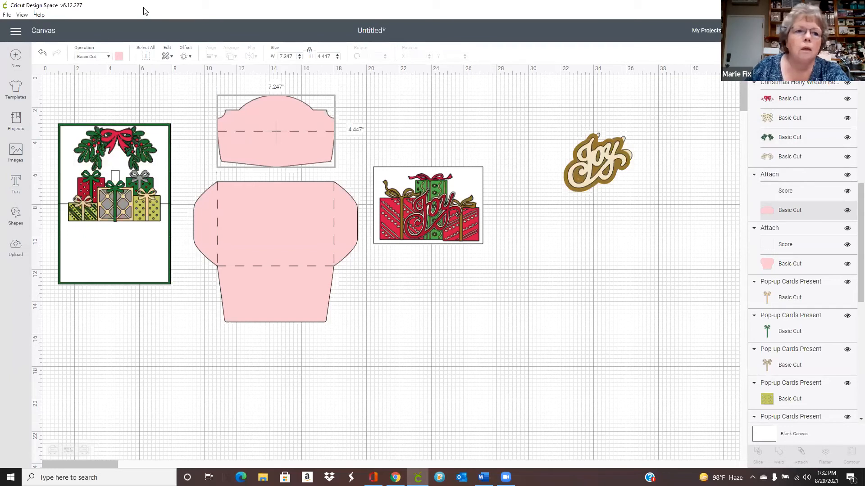
{"action": "left_click", "coordinate": [119, 57]}
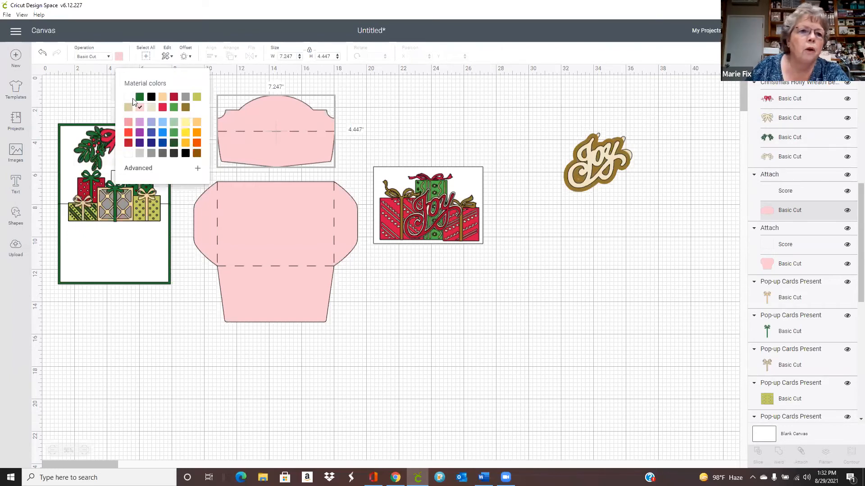
{"action": "left_click", "coordinate": [140, 98]}
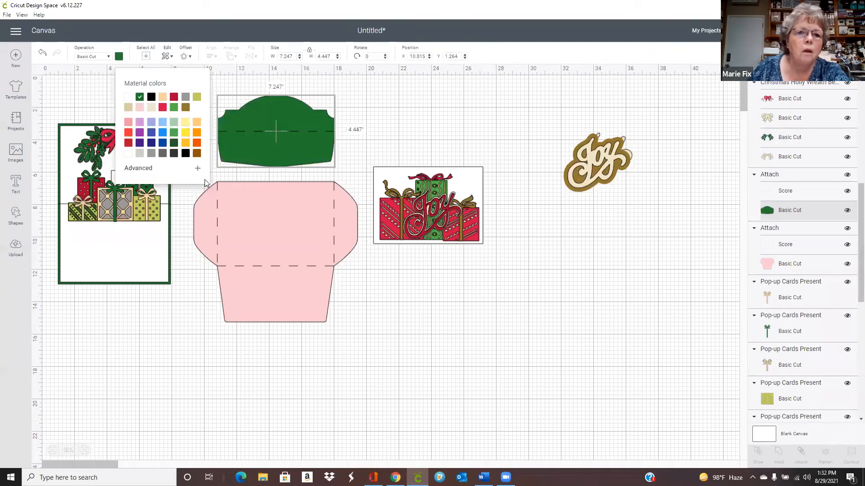
Recolor the pink envelope's cut layer to white.
{"action": "left_click", "coordinate": [266, 257]}
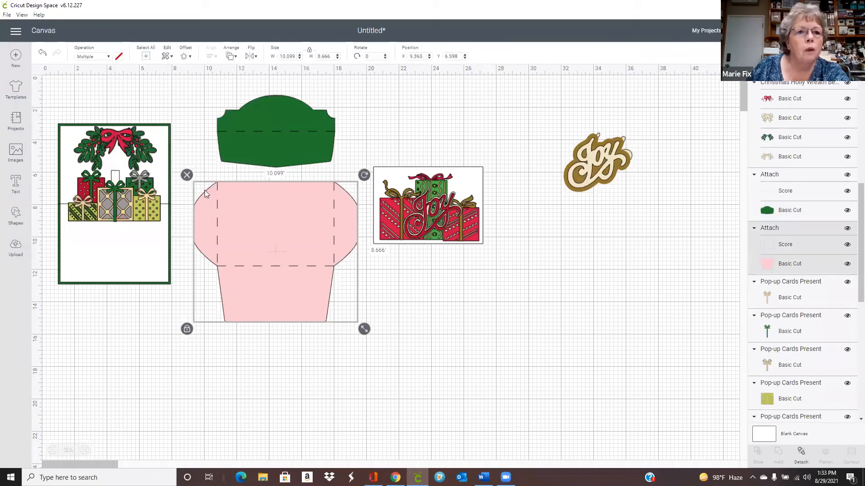
{"action": "left_click", "coordinate": [766, 268]}
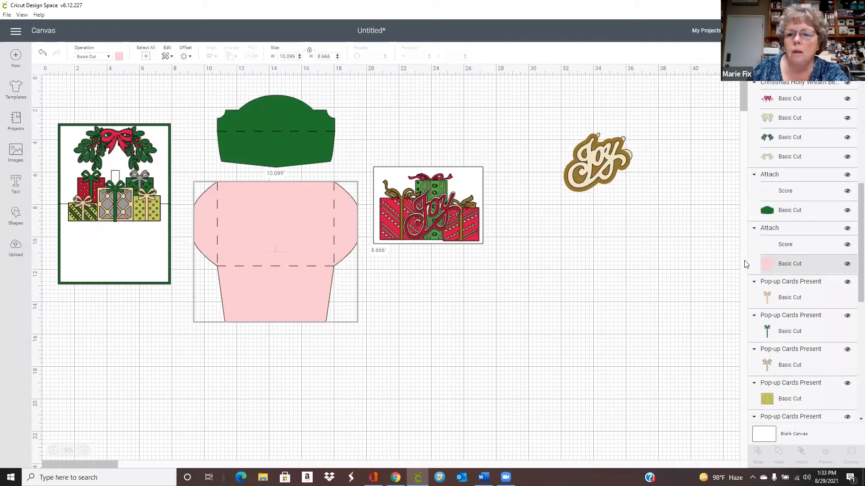
{"action": "left_click", "coordinate": [119, 58]}
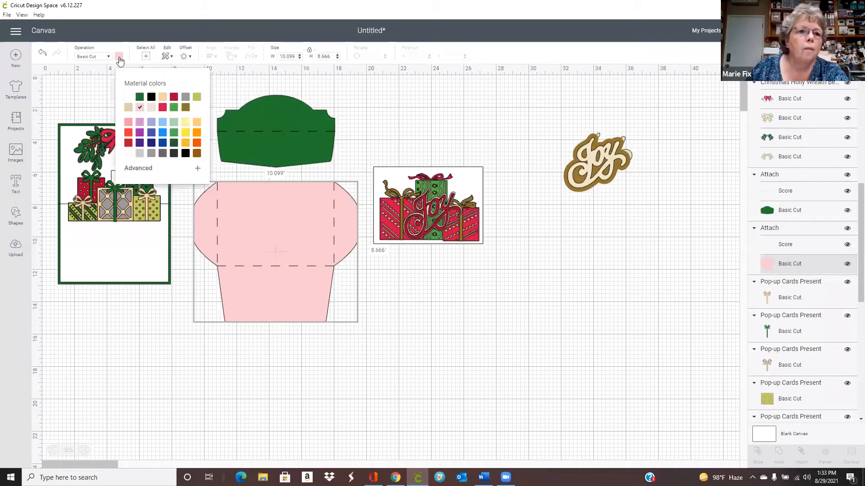
{"action": "left_click", "coordinate": [128, 98]}
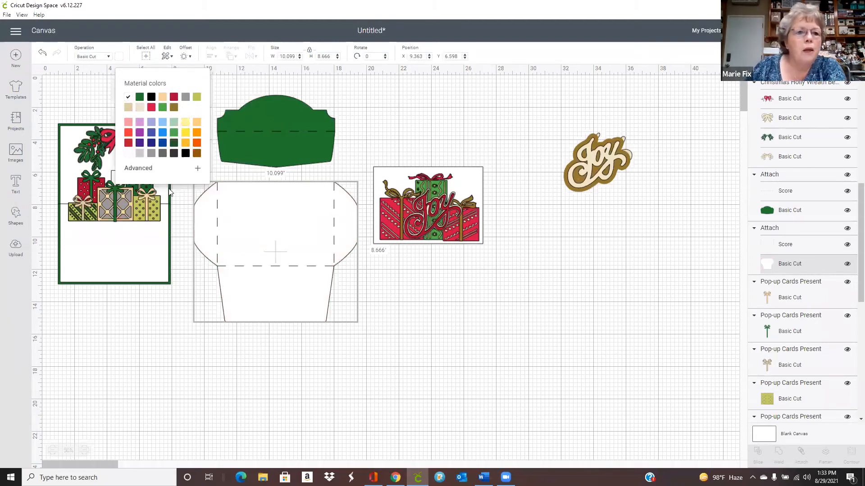
{"action": "left_click", "coordinate": [464, 123]}
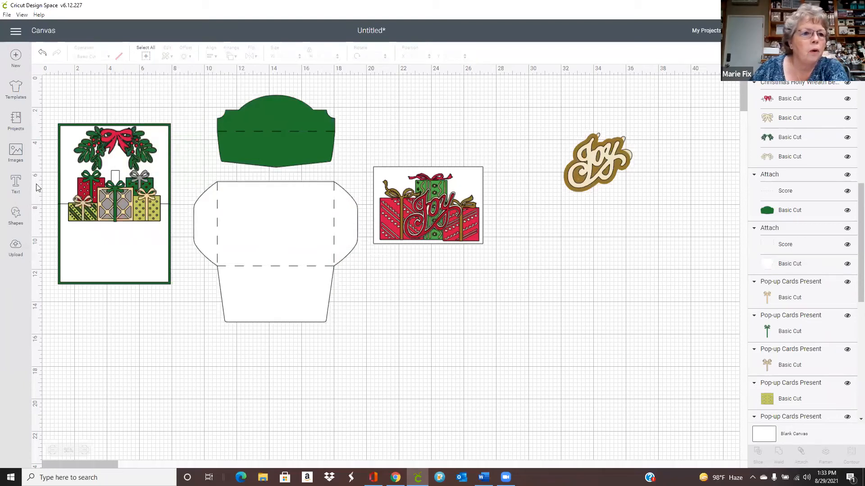
Return to the "anna" image set results in the image library and open the set Anna's Christmas Cards and Embellishments 2.
{"action": "left_click", "coordinate": [15, 155]}
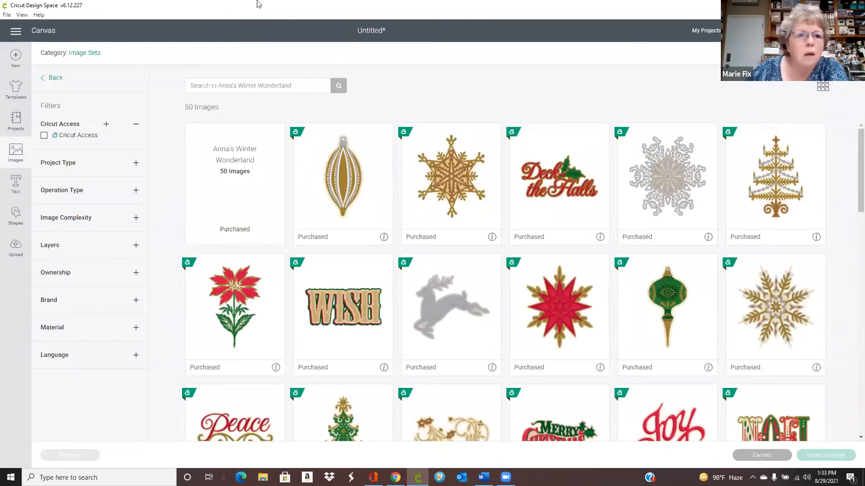
{"action": "left_click", "coordinate": [57, 77]}
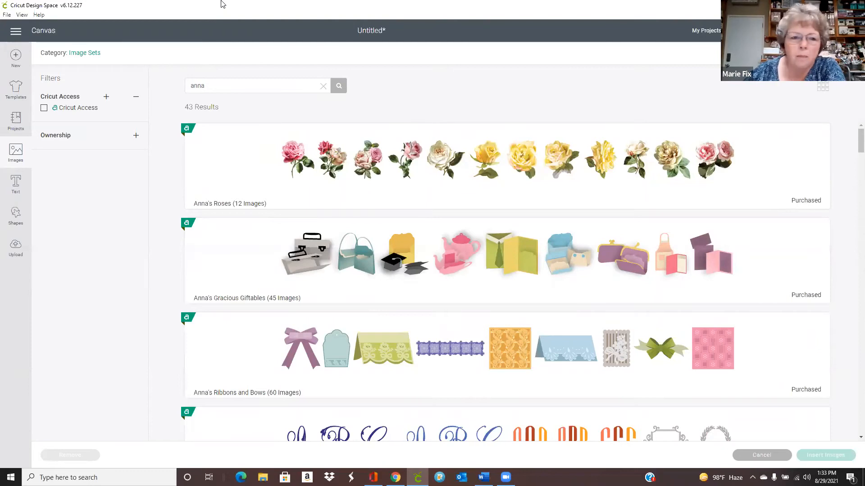
{"action": "scroll", "coordinate": [240, 279], "scroll_direction": "down", "scroll_amount": 8}
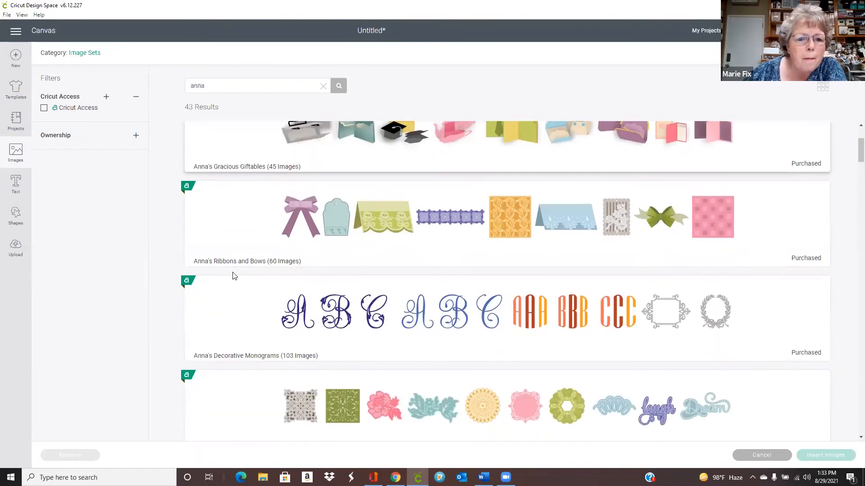
{"action": "scroll", "coordinate": [219, 280], "scroll_direction": "down", "scroll_amount": 8}
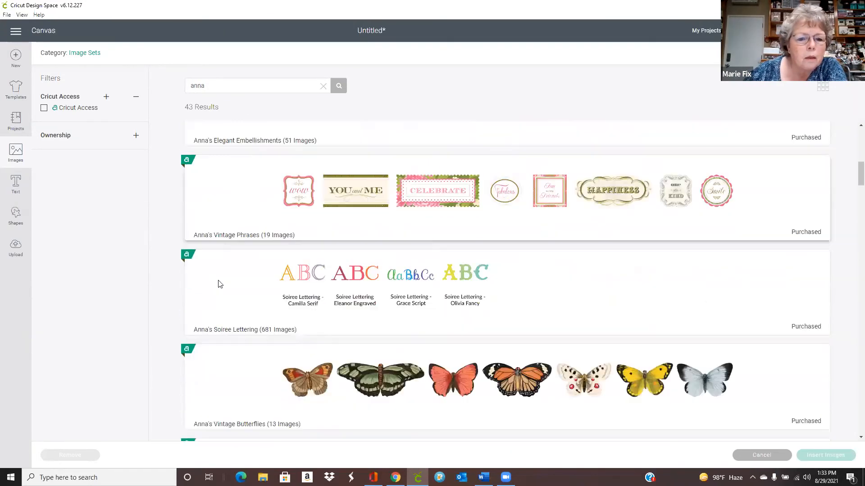
{"action": "scroll", "coordinate": [209, 284], "scroll_direction": "down", "scroll_amount": 9}
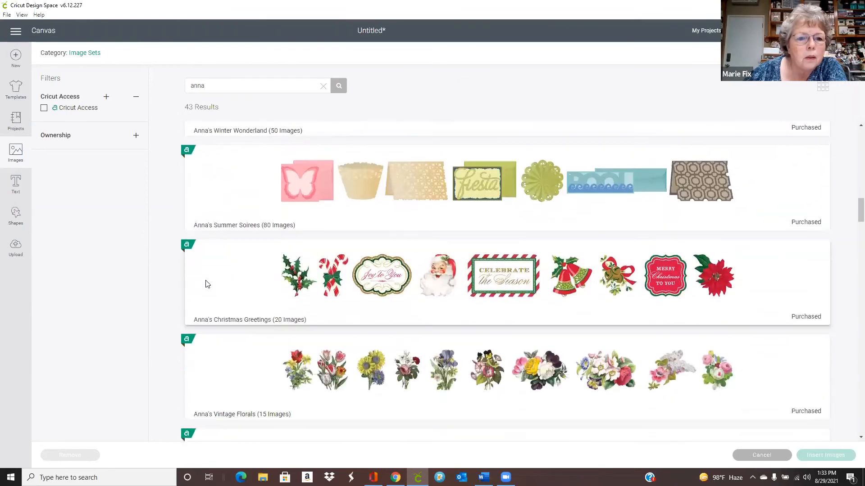
{"action": "scroll", "coordinate": [203, 293], "scroll_direction": "down", "scroll_amount": 6}
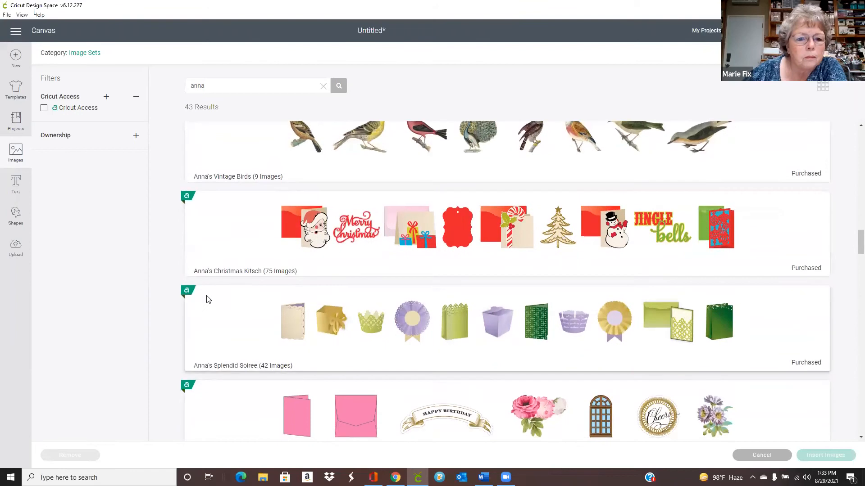
{"action": "scroll", "coordinate": [205, 297], "scroll_direction": "down", "scroll_amount": 8}
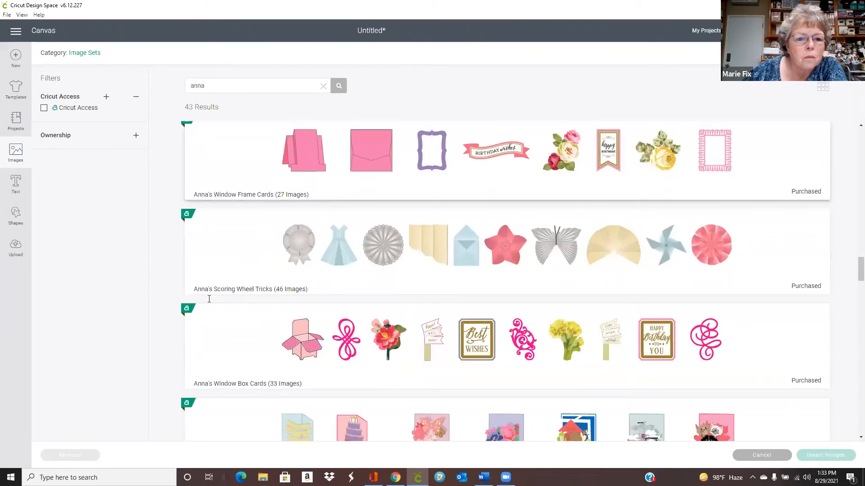
{"action": "scroll", "coordinate": [205, 299], "scroll_direction": "down", "scroll_amount": 5}
{"action": "scroll", "coordinate": [210, 304], "scroll_direction": "down", "scroll_amount": 3}
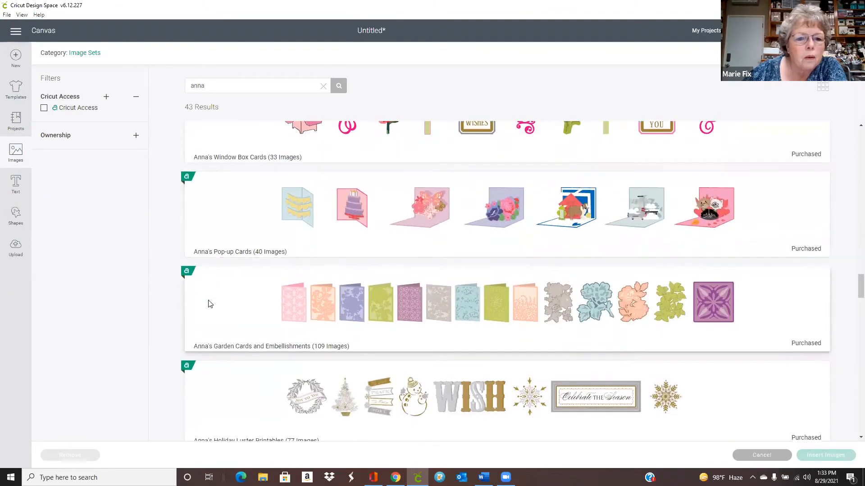
{"action": "scroll", "coordinate": [212, 311], "scroll_direction": "down", "scroll_amount": 5}
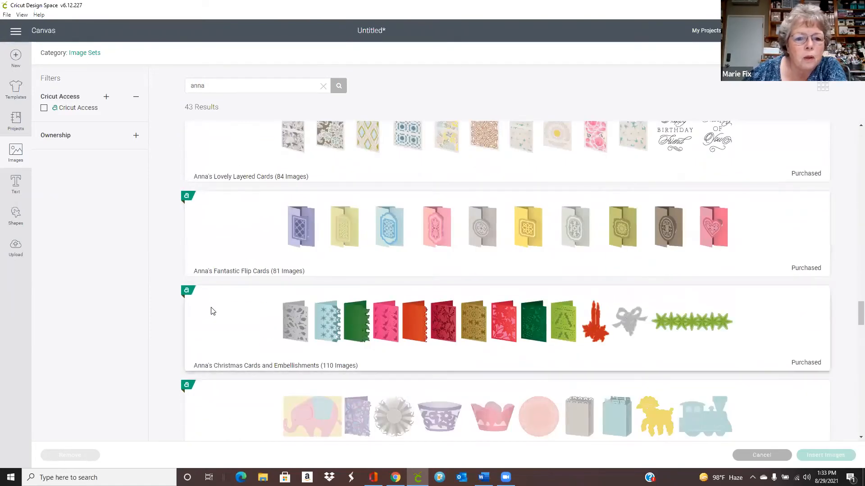
{"action": "scroll", "coordinate": [214, 311], "scroll_direction": "down", "scroll_amount": 1}
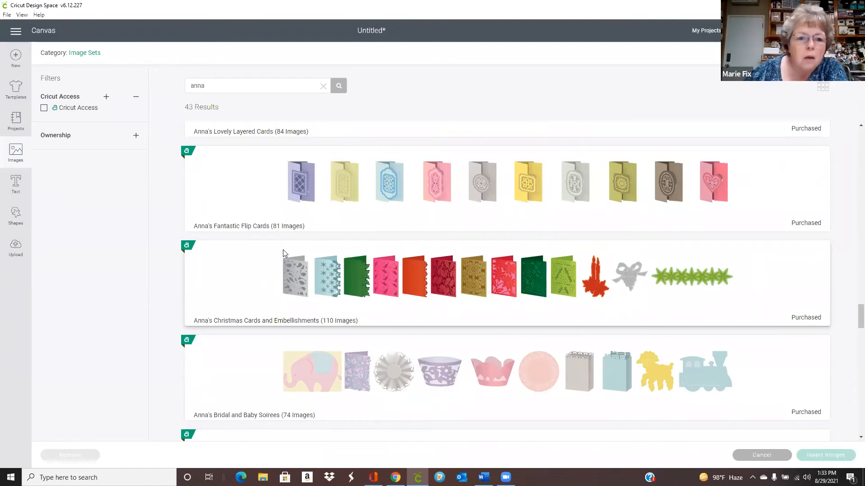
{"action": "scroll", "coordinate": [288, 304], "scroll_direction": "down", "scroll_amount": 6}
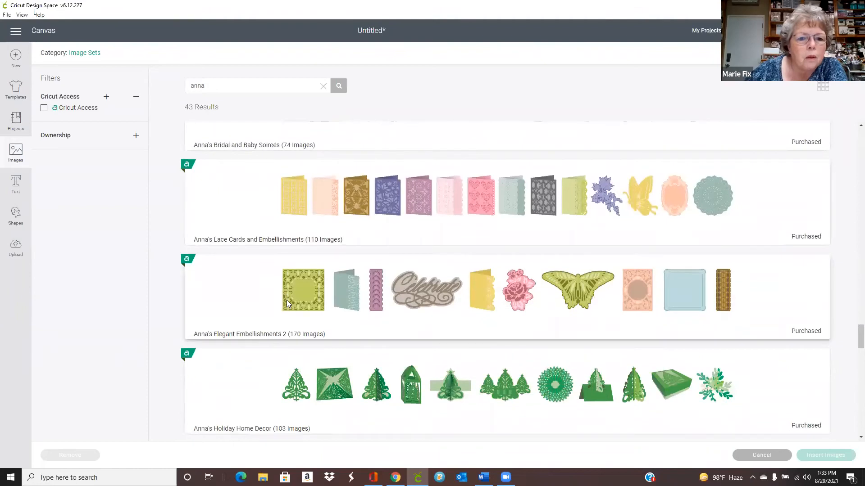
{"action": "scroll", "coordinate": [286, 301], "scroll_direction": "down", "scroll_amount": 5}
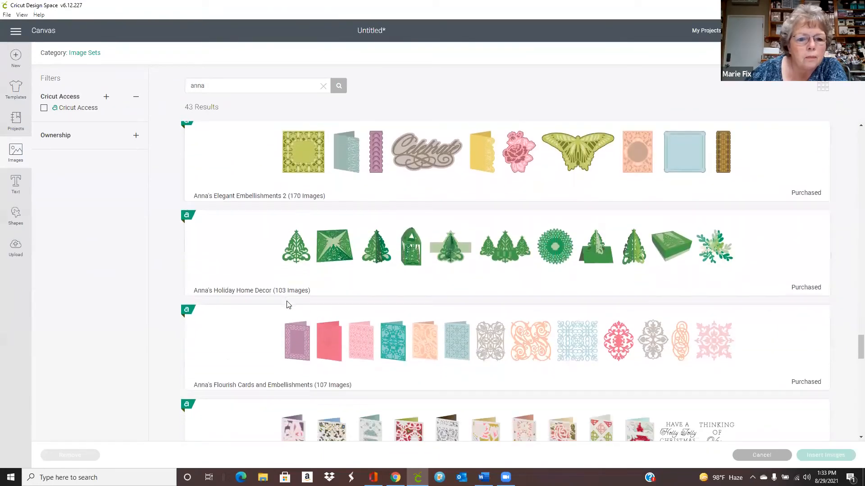
{"action": "scroll", "coordinate": [288, 315], "scroll_direction": "down", "scroll_amount": 2}
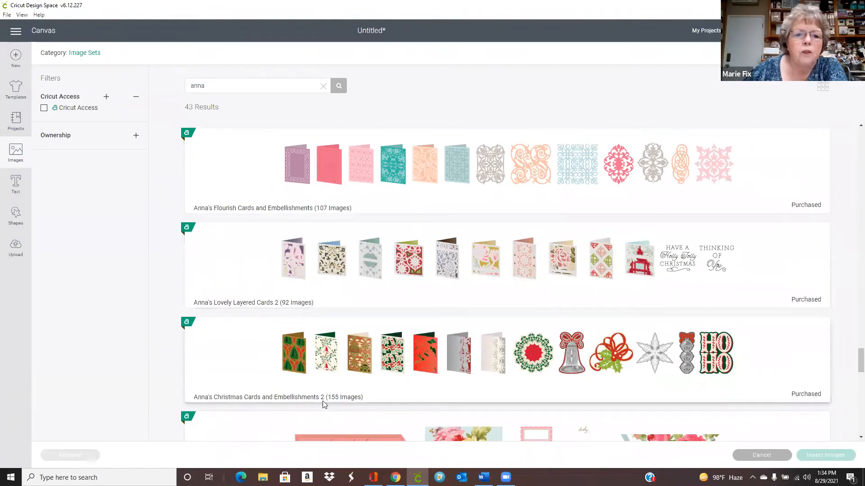
{"action": "left_click", "coordinate": [335, 366]}
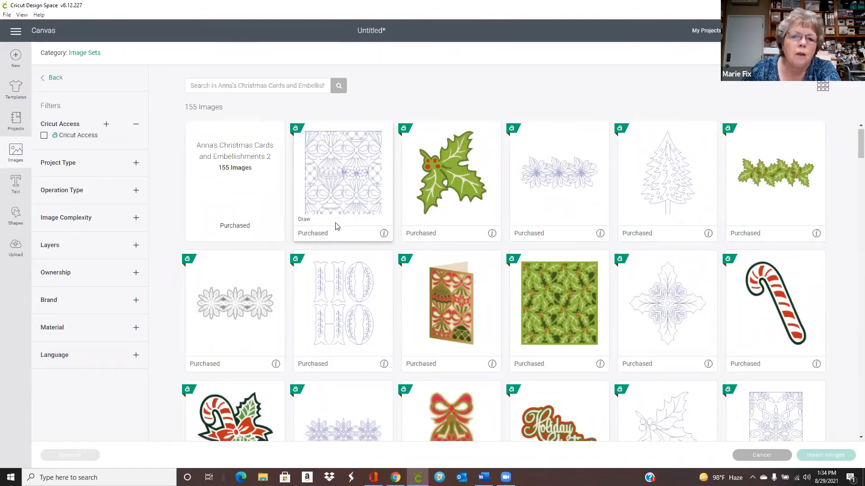
Insert the "Christmas Wrapped In Happiness" draw phrase from this set and place it on the card's lower half, below the presents.
{"action": "scroll", "coordinate": [335, 226], "scroll_direction": "down", "scroll_amount": 3}
{"action": "scroll", "coordinate": [335, 226], "scroll_direction": "down", "scroll_amount": 4}
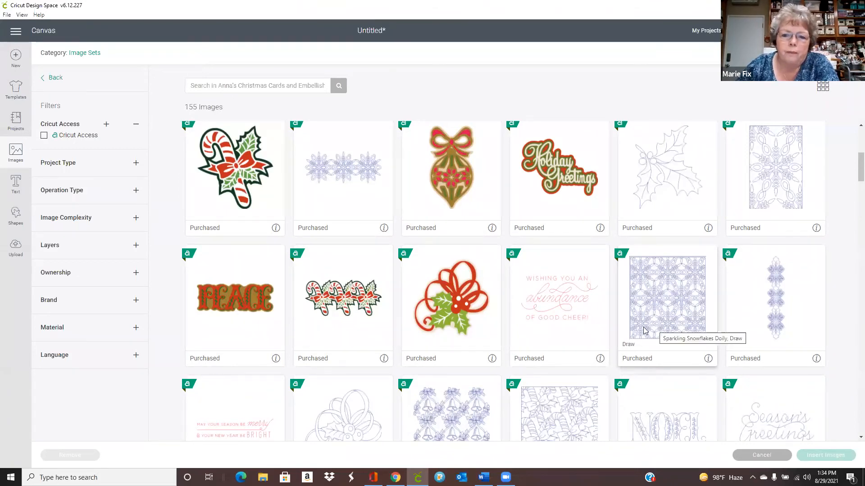
{"action": "scroll", "coordinate": [426, 338], "scroll_direction": "down", "scroll_amount": 3}
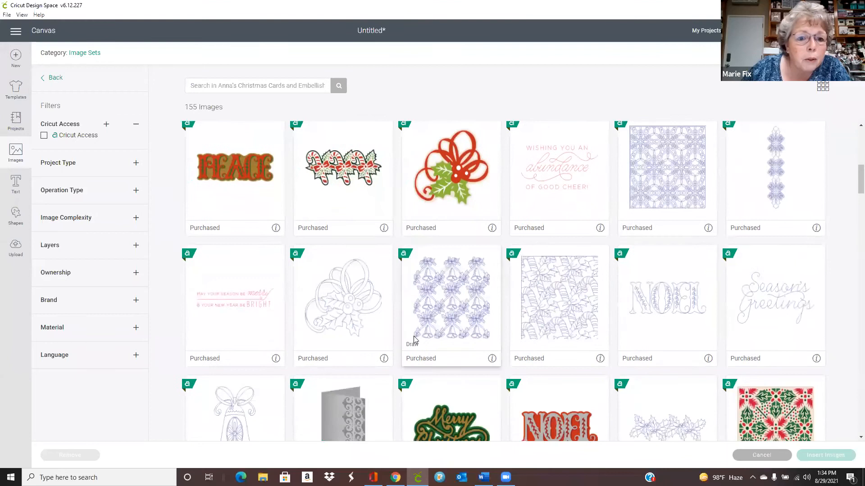
{"action": "scroll", "coordinate": [413, 338], "scroll_direction": "down", "scroll_amount": 3}
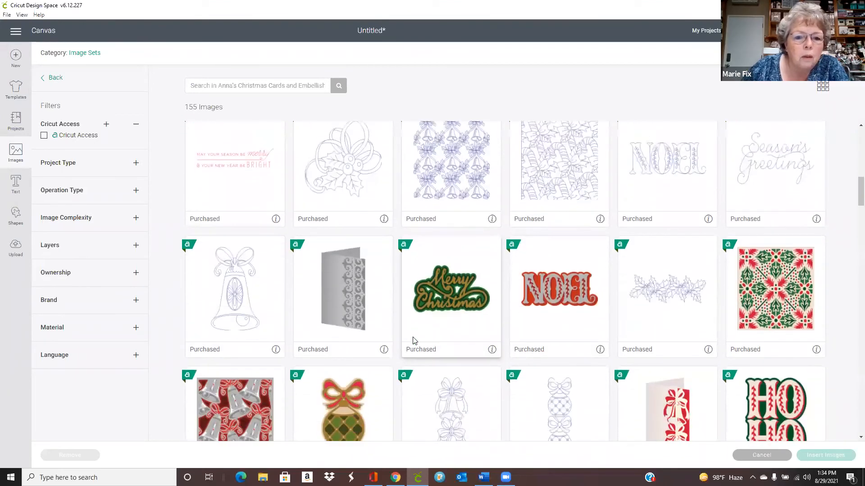
{"action": "scroll", "coordinate": [413, 341], "scroll_direction": "down", "scroll_amount": 3}
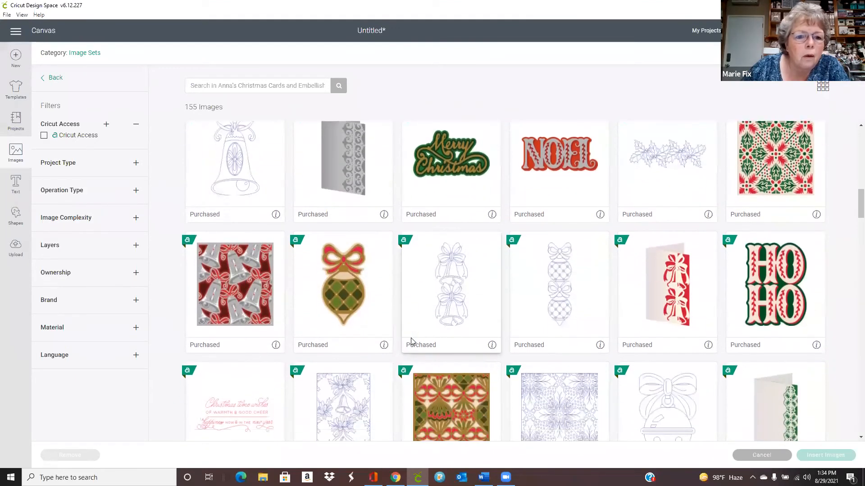
{"action": "scroll", "coordinate": [410, 338], "scroll_direction": "down", "scroll_amount": 1}
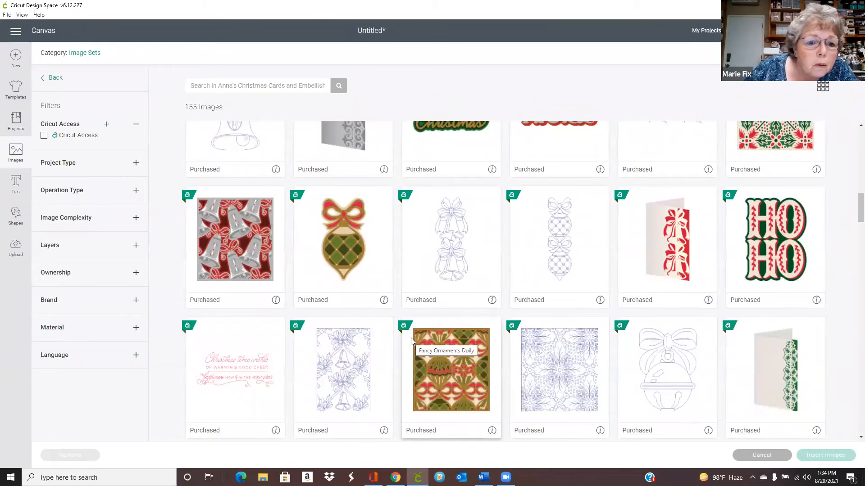
{"action": "scroll", "coordinate": [411, 338], "scroll_direction": "down", "scroll_amount": 2}
{"action": "scroll", "coordinate": [401, 342], "scroll_direction": "down", "scroll_amount": 1}
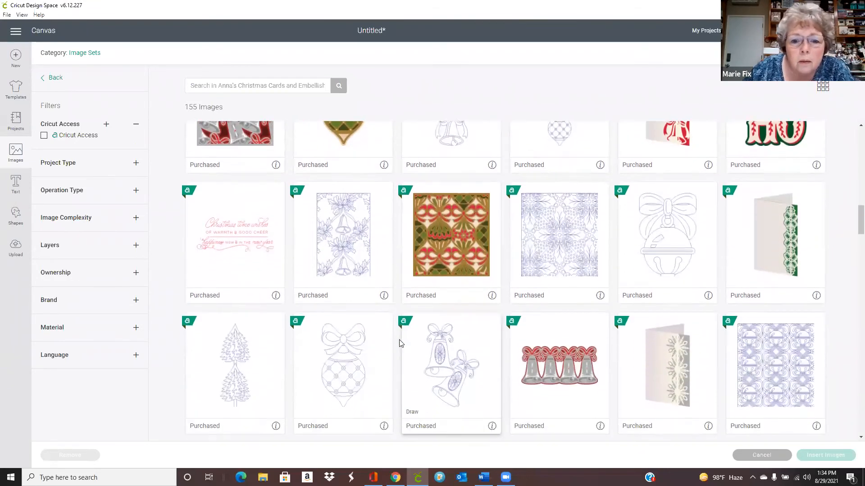
{"action": "scroll", "coordinate": [398, 342], "scroll_direction": "down", "scroll_amount": 5}
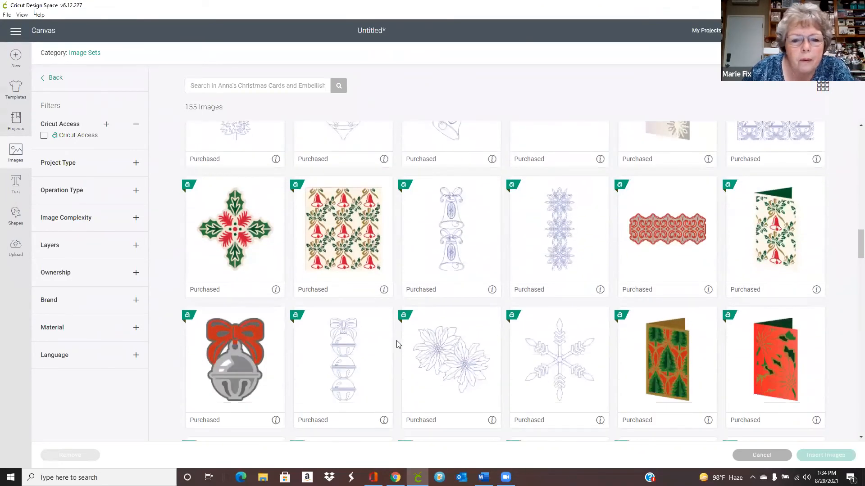
{"action": "scroll", "coordinate": [396, 343], "scroll_direction": "down", "scroll_amount": 7}
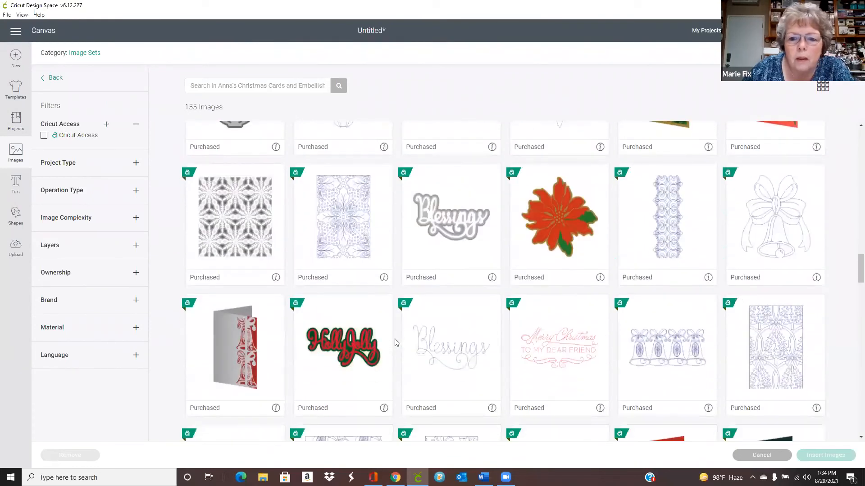
{"action": "scroll", "coordinate": [395, 343], "scroll_direction": "down", "scroll_amount": 3}
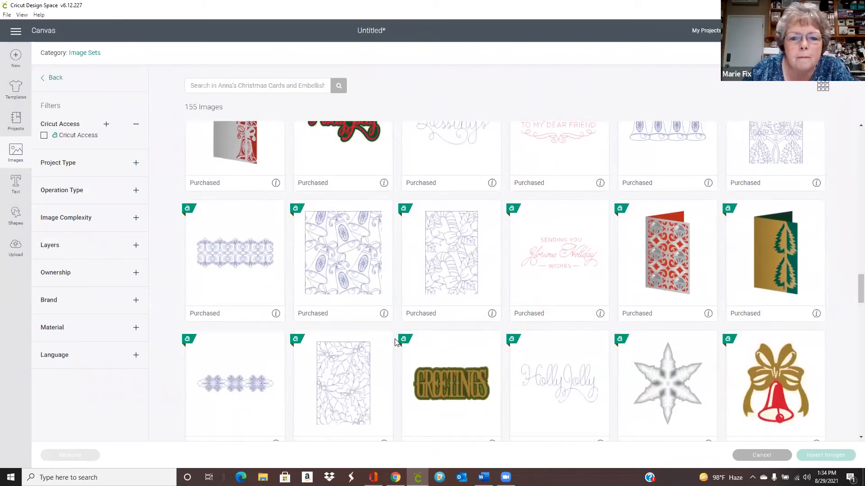
{"action": "scroll", "coordinate": [395, 342], "scroll_direction": "down", "scroll_amount": 4}
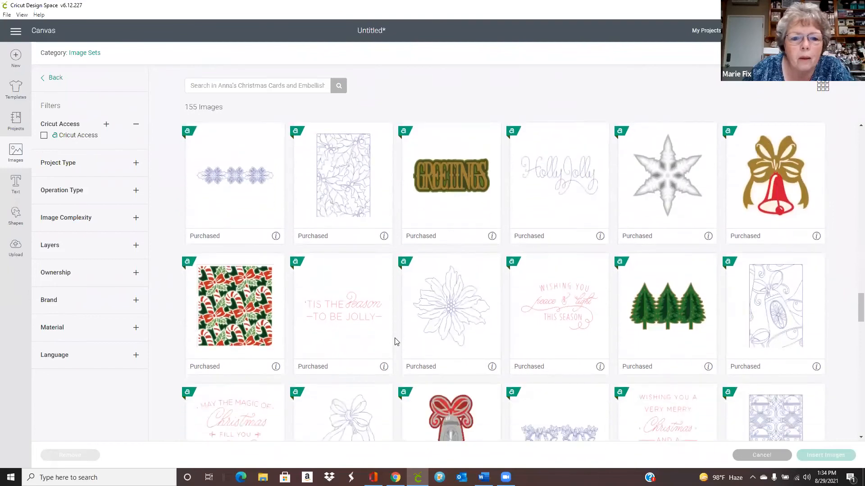
{"action": "scroll", "coordinate": [395, 342], "scroll_direction": "down", "scroll_amount": 3}
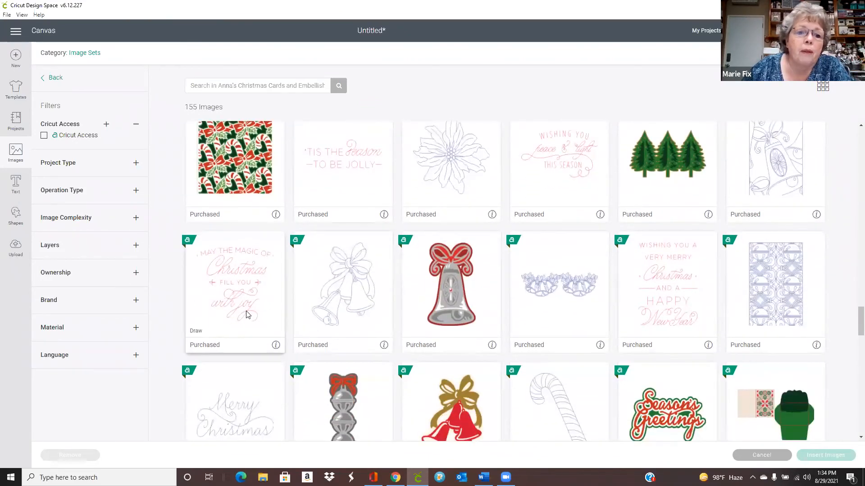
{"action": "scroll", "coordinate": [329, 313], "scroll_direction": "down", "scroll_amount": 3}
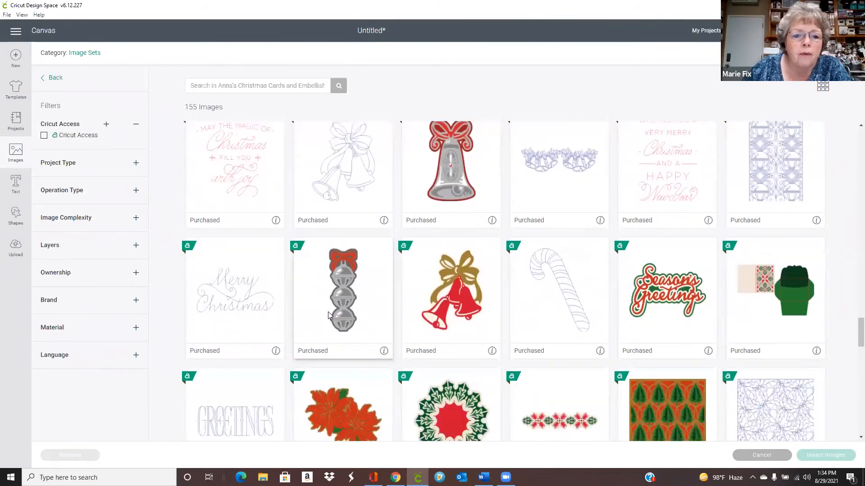
{"action": "scroll", "coordinate": [328, 312], "scroll_direction": "down", "scroll_amount": 3}
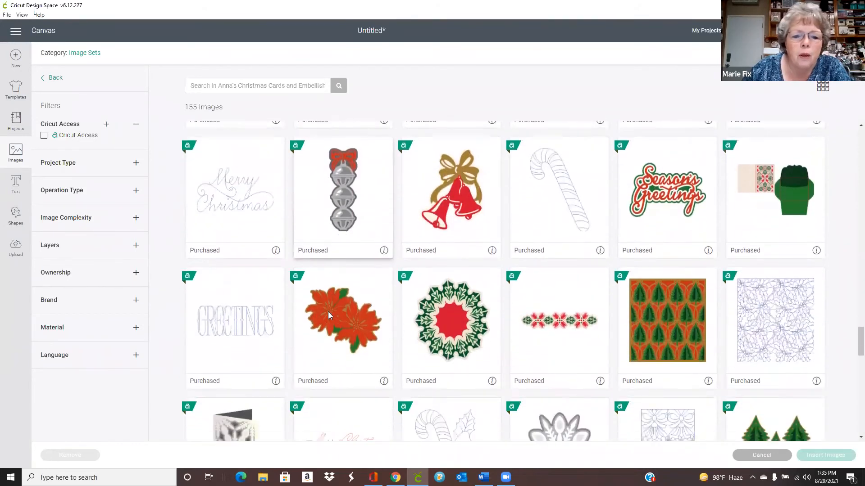
{"action": "scroll", "coordinate": [328, 315], "scroll_direction": "down", "scroll_amount": 1}
{"action": "scroll", "coordinate": [329, 315], "scroll_direction": "down", "scroll_amount": 2}
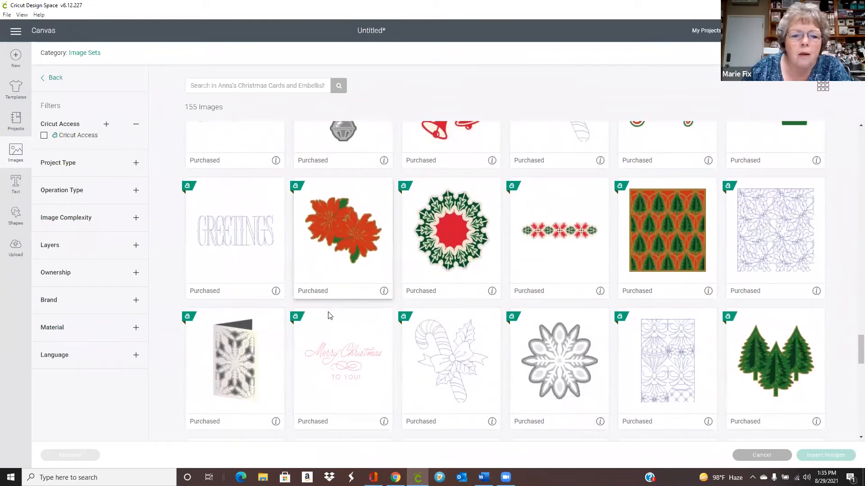
{"action": "scroll", "coordinate": [328, 315], "scroll_direction": "down", "scroll_amount": 4}
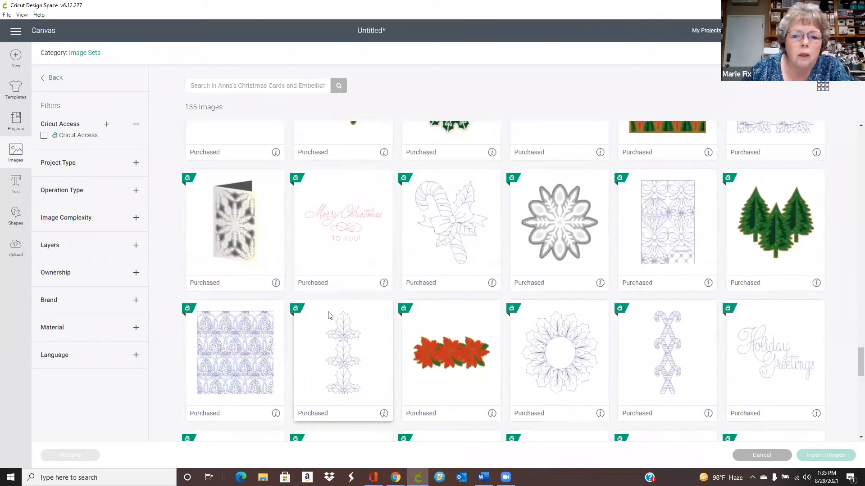
{"action": "scroll", "coordinate": [329, 315], "scroll_direction": "down", "scroll_amount": 5}
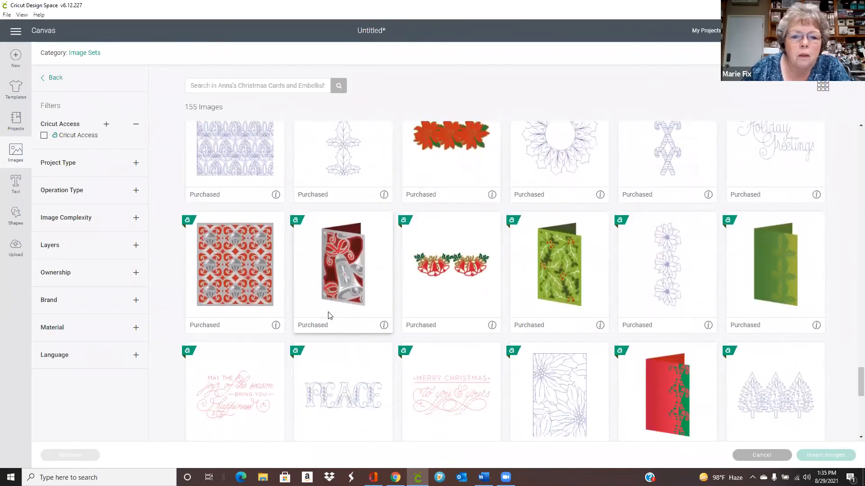
{"action": "scroll", "coordinate": [329, 316], "scroll_direction": "down", "scroll_amount": 4}
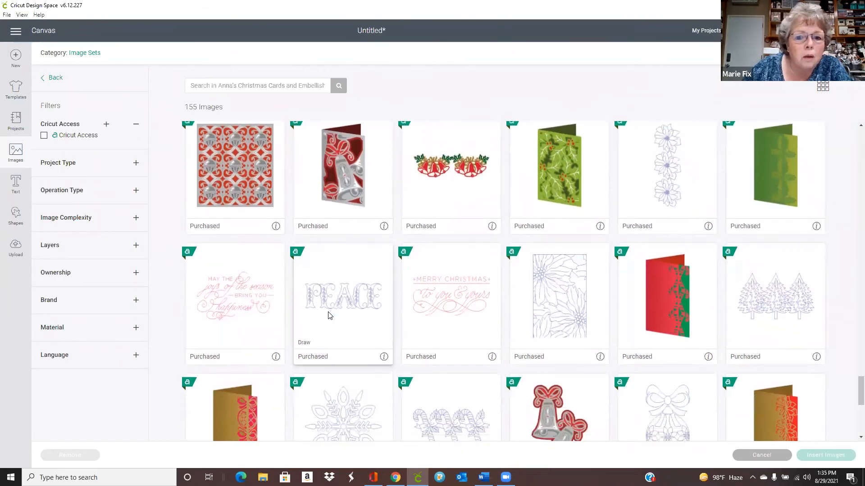
{"action": "scroll", "coordinate": [326, 312], "scroll_direction": "down", "scroll_amount": 3}
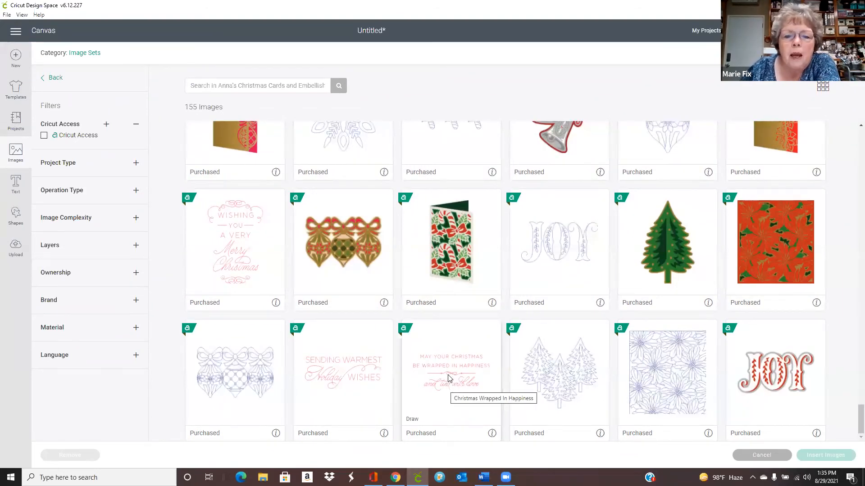
{"action": "left_click", "coordinate": [464, 391]}
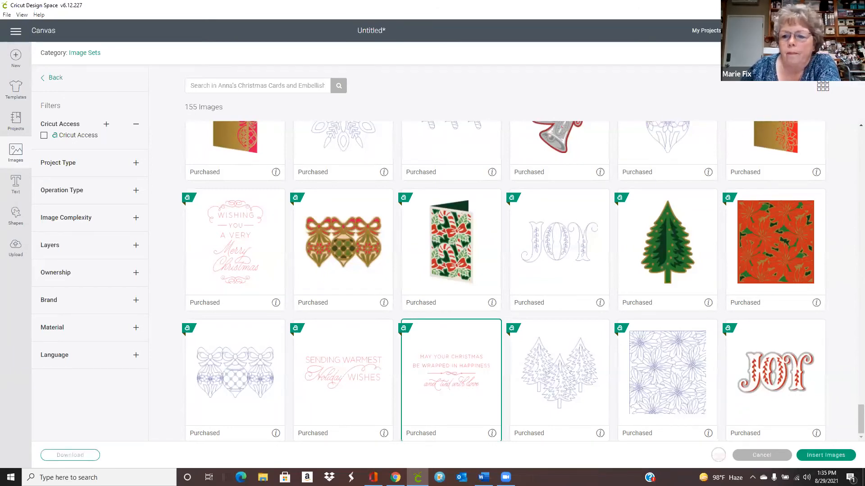
{"action": "left_click", "coordinate": [814, 457]}
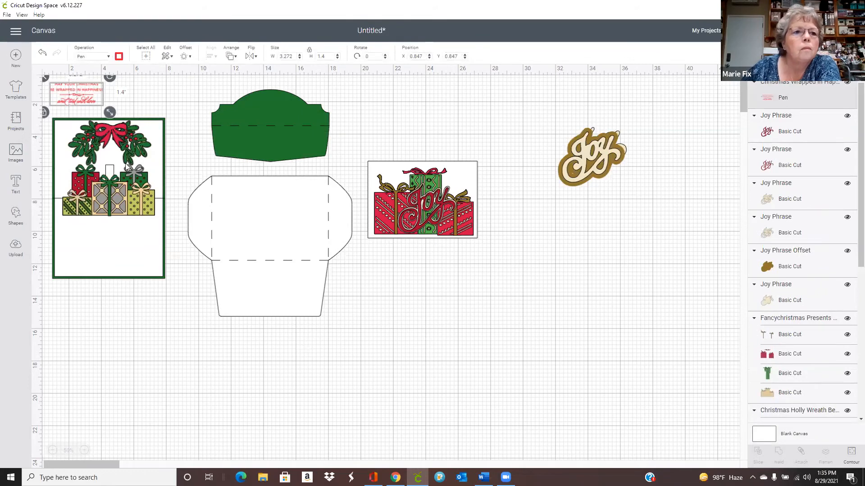
{"action": "left_click_drag", "start_coordinate": [96, 92], "coordinate": [119, 244]}
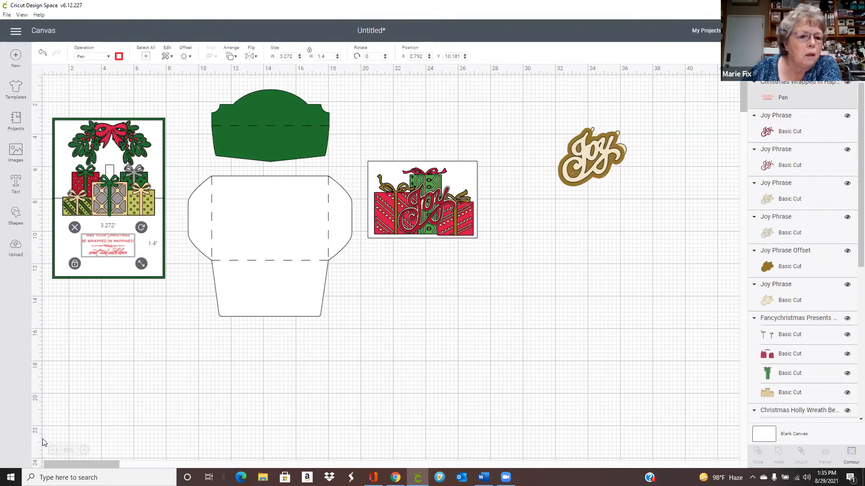
Look over the card's sentiment, envelope liner, envelope and Joy front panel at 100% zoom.
{"action": "left_click", "coordinate": [83, 451]}
{"action": "left_click", "coordinate": [84, 451]}
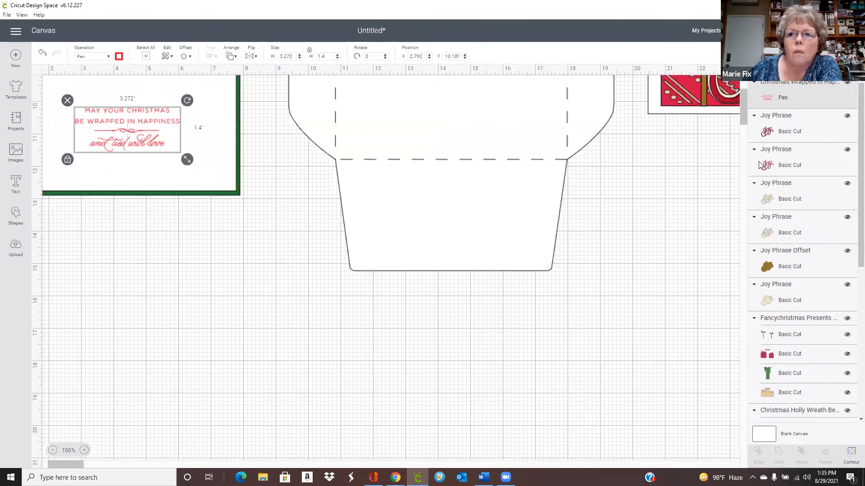
{"action": "scroll", "coordinate": [745, 88], "scroll_direction": "up", "scroll_amount": 10}
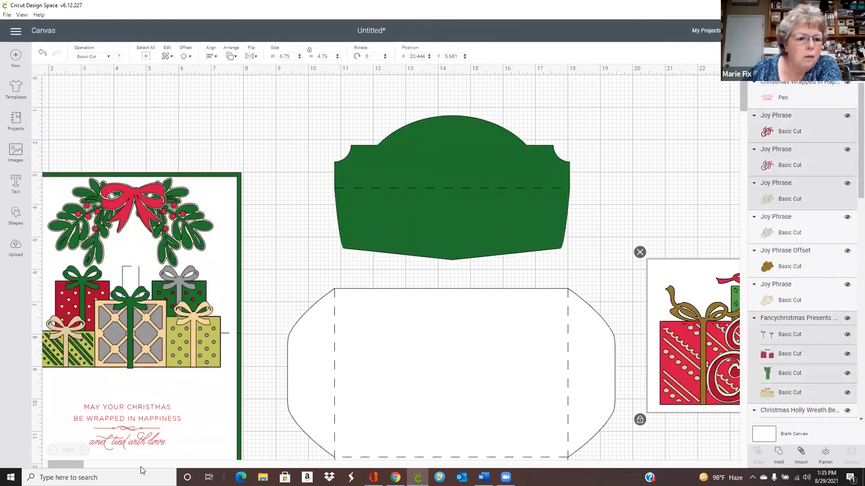
{"action": "left_click_drag", "start_coordinate": [76, 465], "coordinate": [73, 465]}
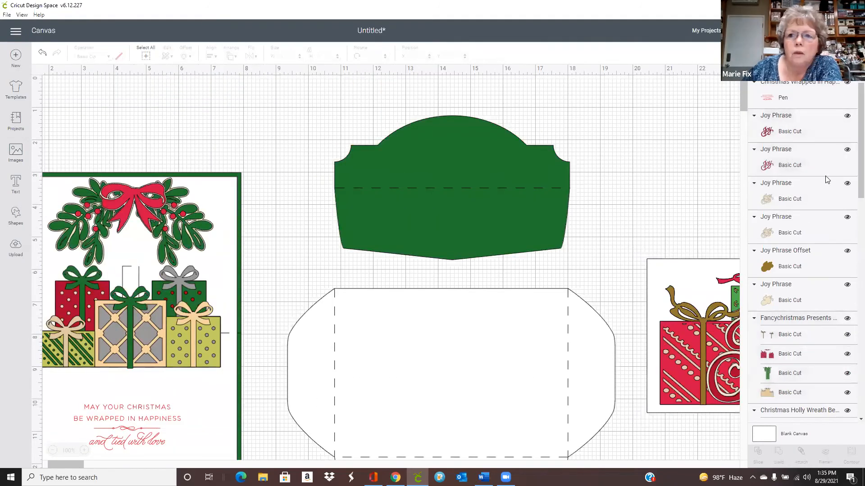
{"action": "scroll", "coordinate": [744, 106], "scroll_direction": "down", "scroll_amount": 7}
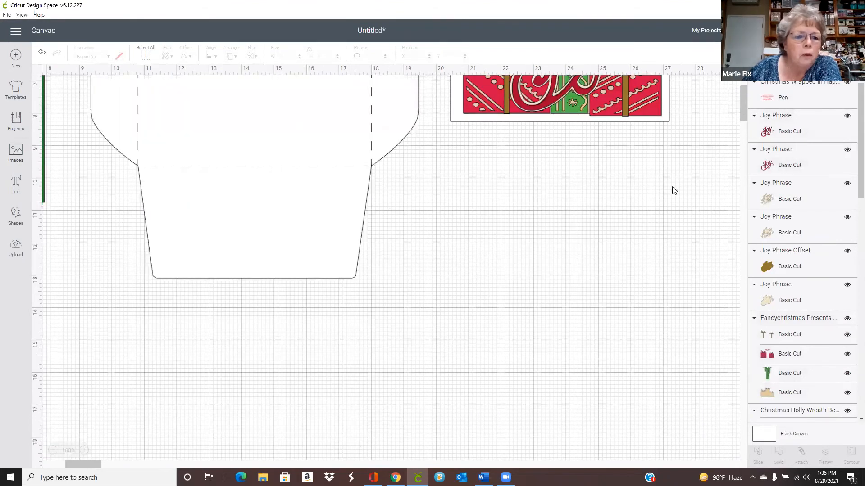
{"action": "scroll", "coordinate": [673, 187], "scroll_direction": "down", "scroll_amount": 4}
{"action": "scroll", "coordinate": [94, 464], "scroll_direction": "up", "scroll_amount": 8}
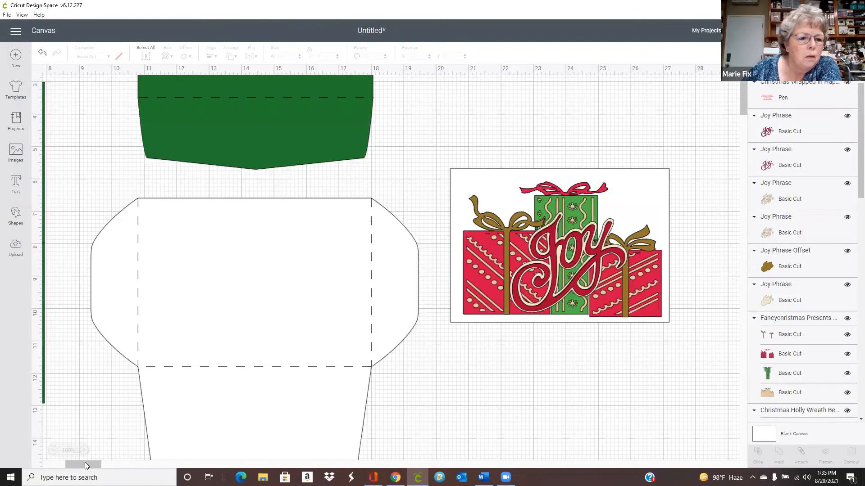
{"action": "mouse_move", "coordinate": [71, 462]}
{"action": "left_mouse_down"}
{"action": "mouse_move", "coordinate": [78, 463]}
{"action": "mouse_move", "coordinate": [54, 464]}
{"action": "left_mouse_up"}
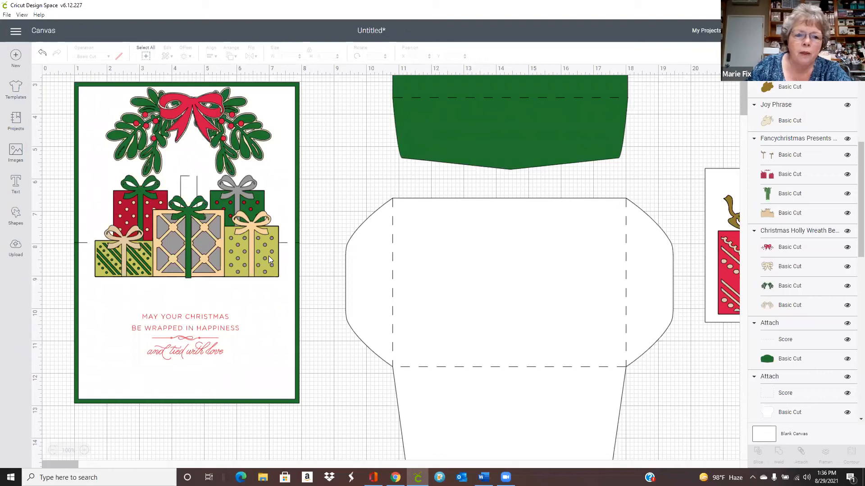
Move the white card base with its pop-up cut and score lines out of the stack to the empty area below the green card.
{"action": "mouse_move", "coordinate": [268, 255]}
{"action": "left_mouse_down"}
{"action": "mouse_move", "coordinate": [379, 247]}
{"action": "mouse_move", "coordinate": [384, 226]}
{"action": "mouse_move", "coordinate": [273, 257]}
{"action": "mouse_move", "coordinate": [267, 250]}
{"action": "left_mouse_up"}
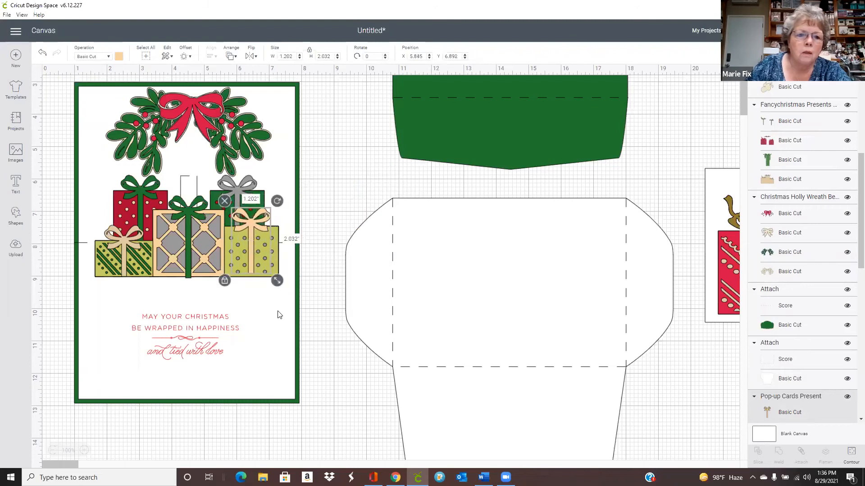
{"action": "left_click_drag", "start_coordinate": [283, 361], "coordinate": [337, 467]}
{"action": "scroll", "coordinate": [341, 463], "scroll_direction": "up", "scroll_amount": 2}
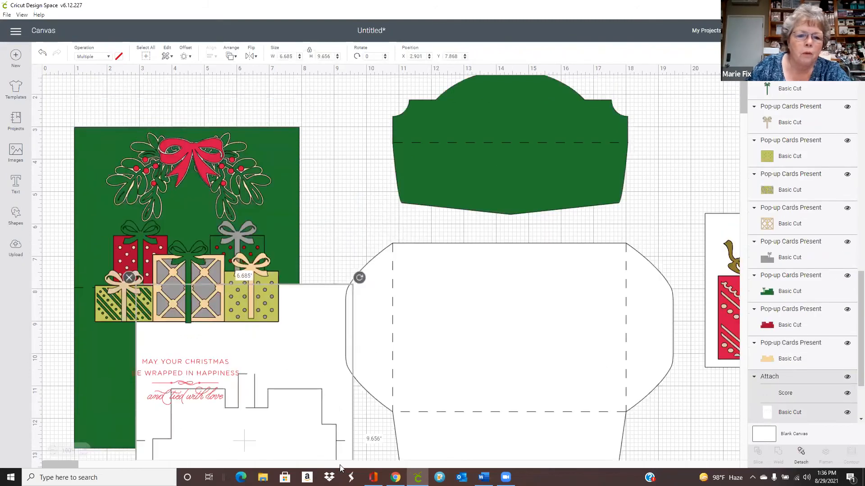
{"action": "scroll", "coordinate": [371, 383], "scroll_direction": "down", "scroll_amount": 6}
{"action": "left_click_drag", "start_coordinate": [303, 352], "coordinate": [350, 484]}
{"action": "scroll", "coordinate": [340, 445], "scroll_direction": "down", "scroll_amount": 2}
{"action": "left_click_drag", "start_coordinate": [337, 381], "coordinate": [307, 416]}
{"action": "scroll", "coordinate": [308, 416], "scroll_direction": "down", "scroll_amount": 1}
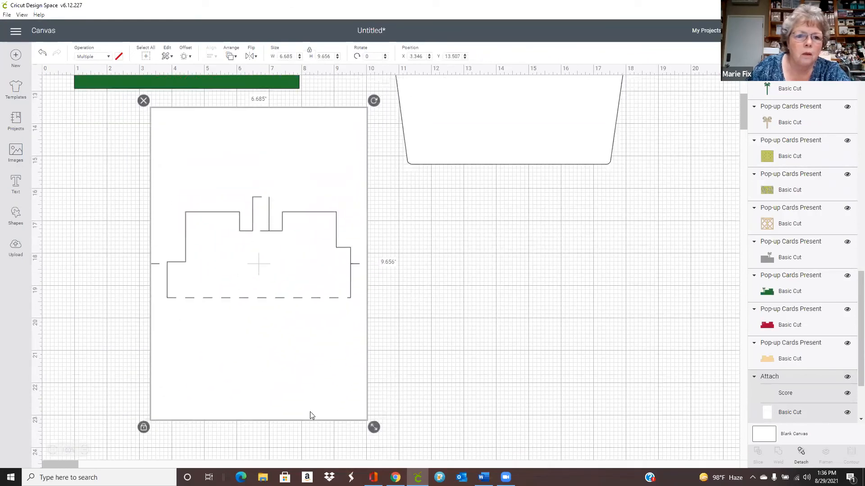
Move the red Christmas sentiment onto the white base below its score line and enlarge it to about 4.7 by 2 inches.
{"action": "scroll", "coordinate": [161, 107], "scroll_direction": "up", "scroll_amount": 3}
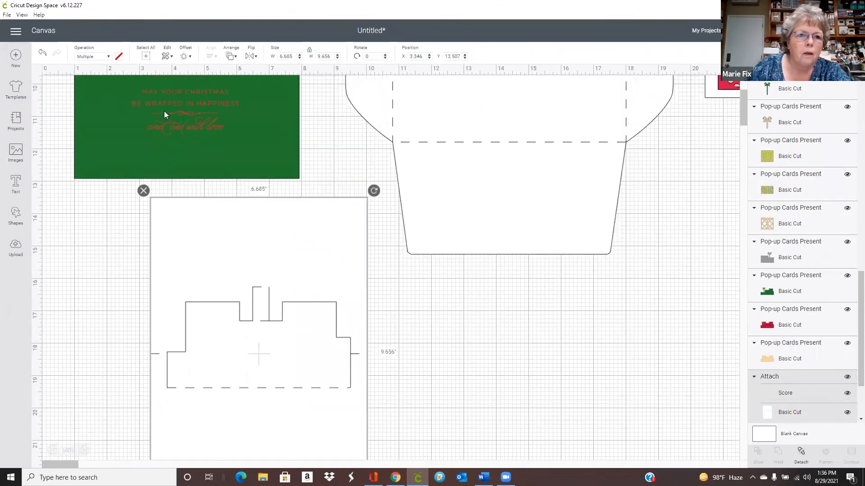
{"action": "left_click", "coordinate": [188, 149]}
{"action": "left_click_drag", "start_coordinate": [316, 262], "coordinate": [435, 453]}
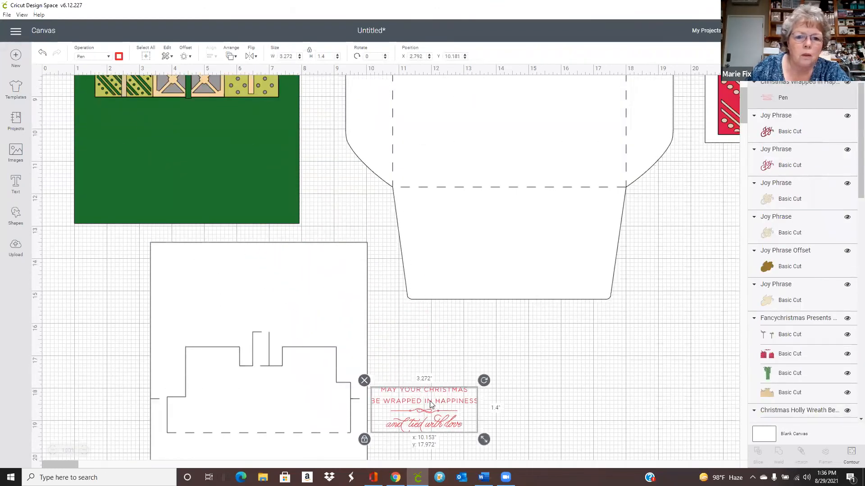
{"action": "scroll", "coordinate": [435, 365], "scroll_direction": "down", "scroll_amount": 2}
{"action": "scroll", "coordinate": [436, 352], "scroll_direction": "down", "scroll_amount": 1}
{"action": "left_click_drag", "start_coordinate": [419, 281], "coordinate": [338, 413]}
{"action": "mouse_move", "coordinate": [290, 391]}
{"action": "left_mouse_down"}
{"action": "mouse_move", "coordinate": [273, 387]}
{"action": "mouse_move", "coordinate": [281, 386]}
{"action": "left_mouse_up"}
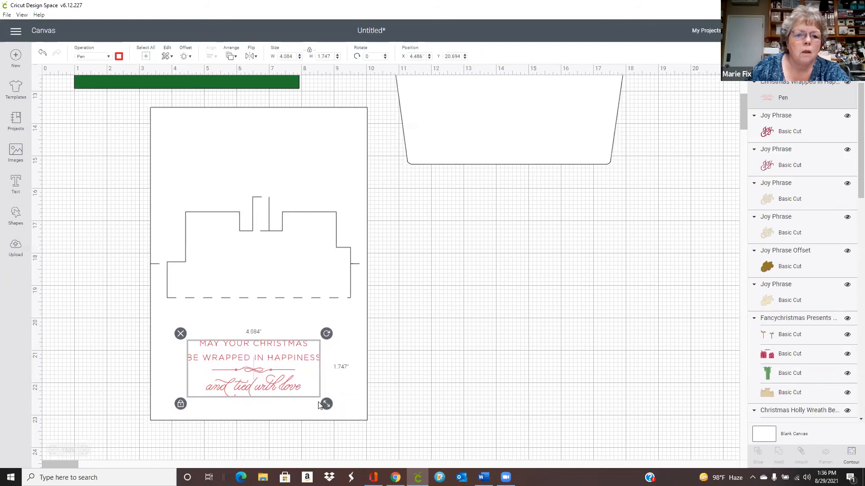
{"action": "left_click_drag", "start_coordinate": [325, 404], "coordinate": [296, 398]}
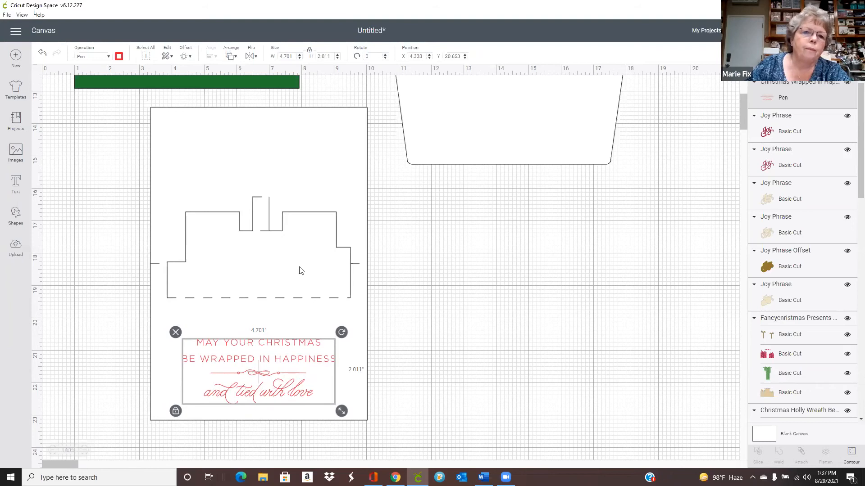
Reposition the white card base at X 3 and Y 14.
{"action": "left_click_drag", "start_coordinate": [330, 175], "coordinate": [322, 192]}
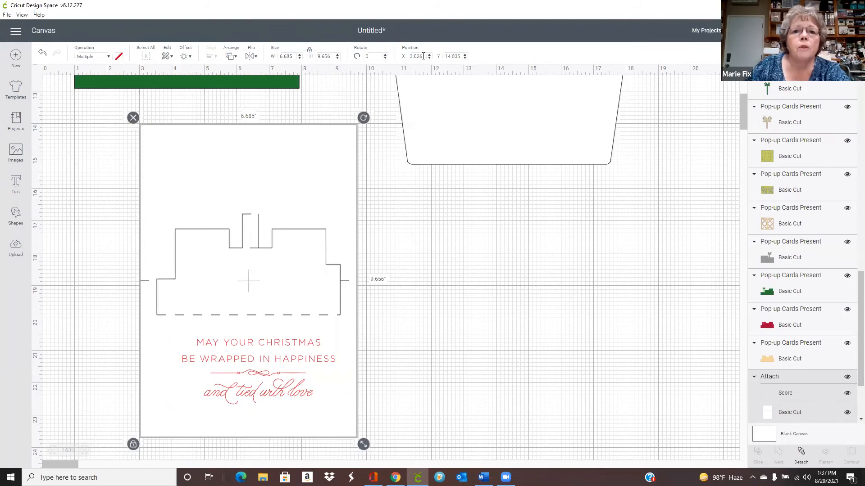
{"action": "left_click_drag", "start_coordinate": [398, 60], "coordinate": [384, 60]}
{"action": "type", "text": "3"}
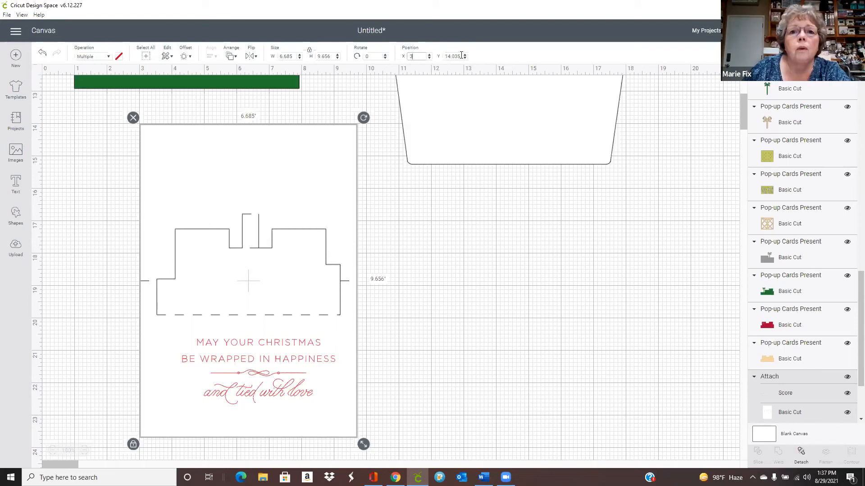
{"action": "left_click_drag", "start_coordinate": [461, 55], "coordinate": [430, 59]}
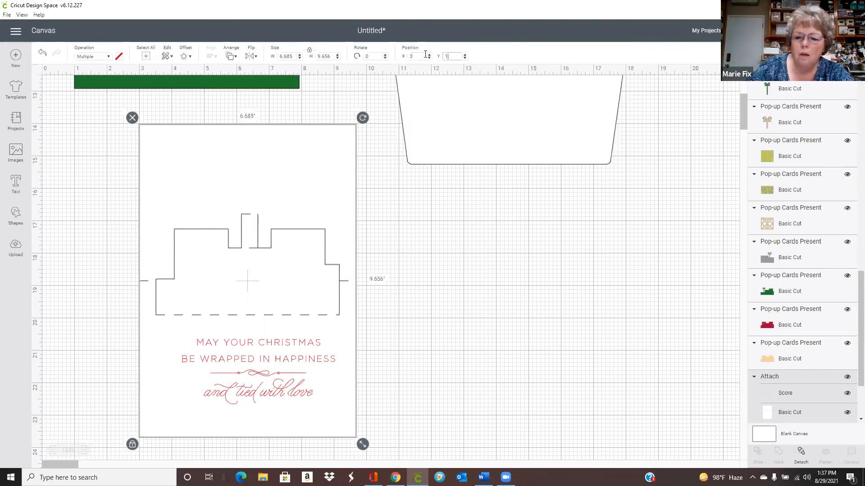
{"action": "key", "text": "Return"}
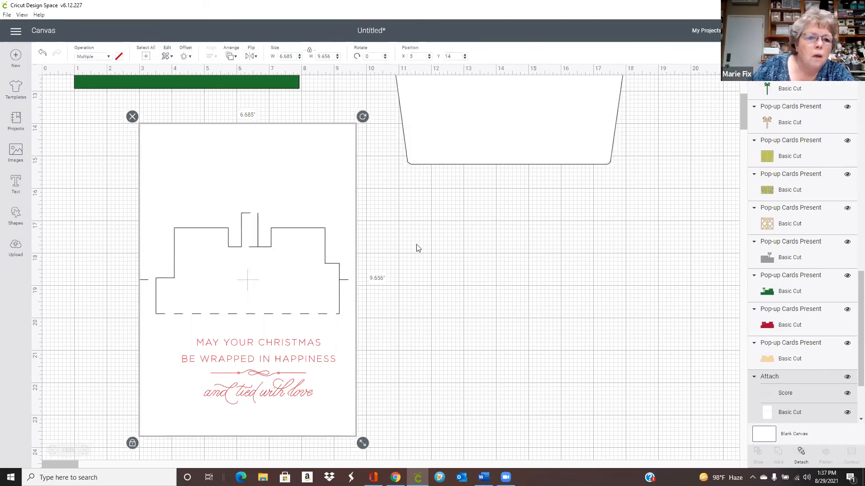
Center the sentiment by eye on the white base's lower part, at about X 4.1 and Y 20.86.
{"action": "left_click_drag", "start_coordinate": [271, 382], "coordinate": [264, 385]}
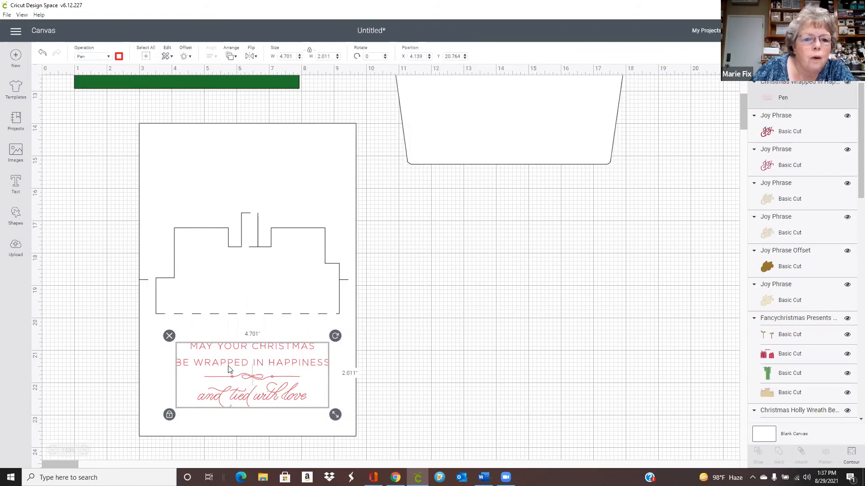
{"action": "left_click_drag", "start_coordinate": [276, 390], "coordinate": [275, 391]}
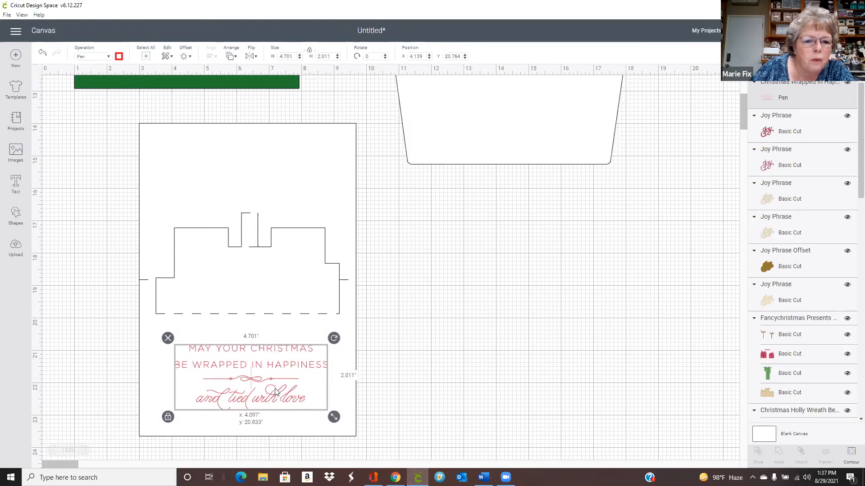
{"action": "left_click_drag", "start_coordinate": [275, 391], "coordinate": [275, 392]}
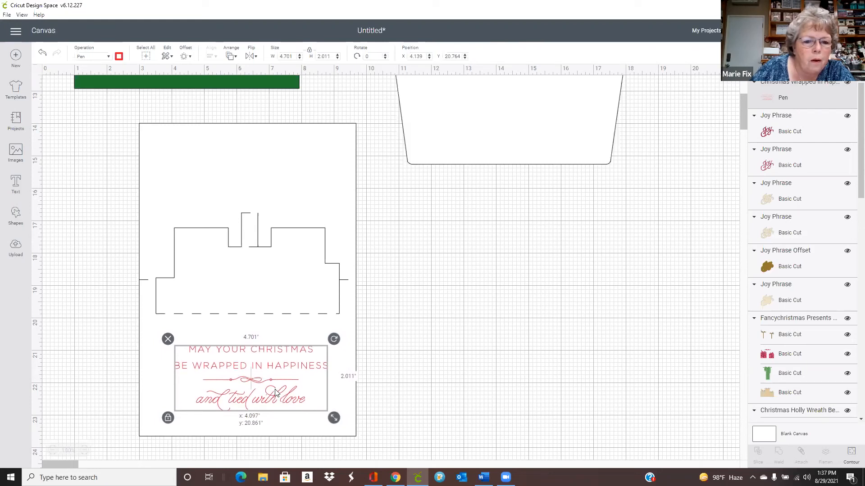
{"action": "left_click_drag", "start_coordinate": [275, 392], "coordinate": [275, 392]}
Select the sentiment together with the white card base and the envelope, and attach them.
{"action": "left_click_drag", "start_coordinate": [133, 119], "coordinate": [383, 471]}
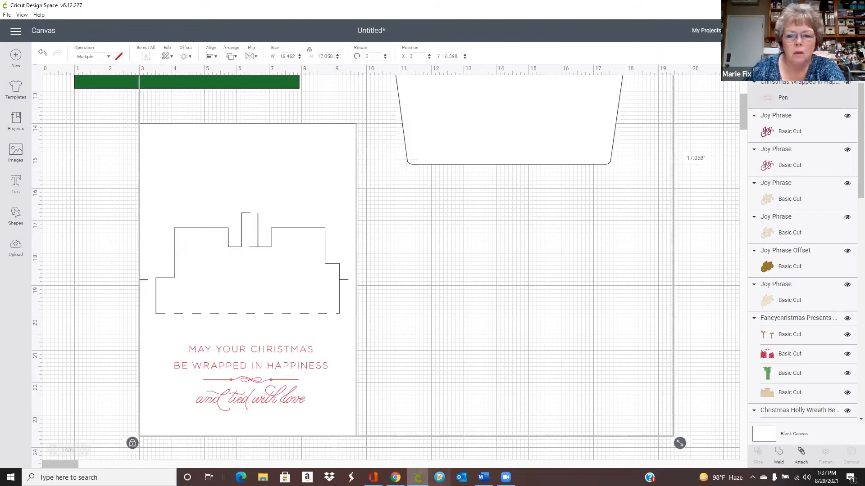
{"action": "left_click", "coordinate": [805, 456]}
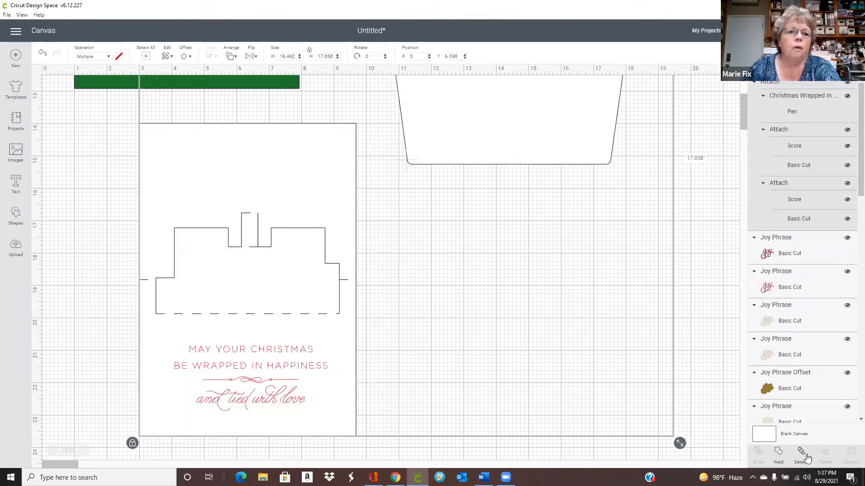
{"action": "scroll", "coordinate": [721, 284], "scroll_direction": "up", "scroll_amount": 4}
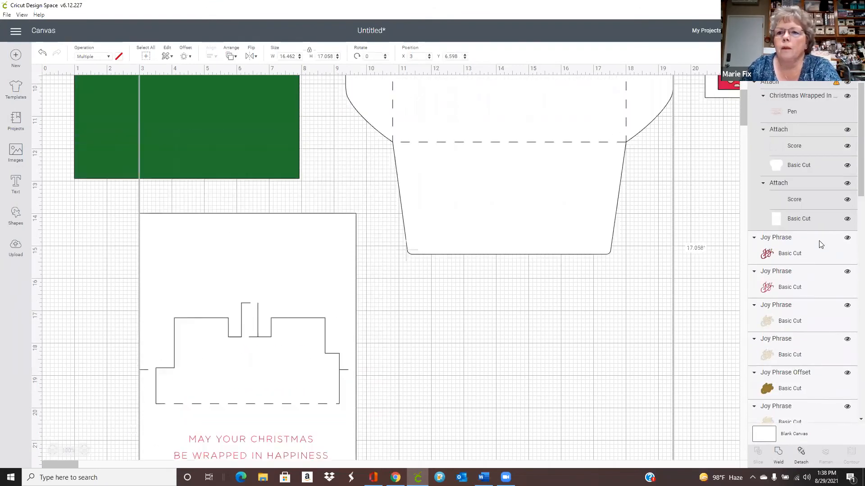
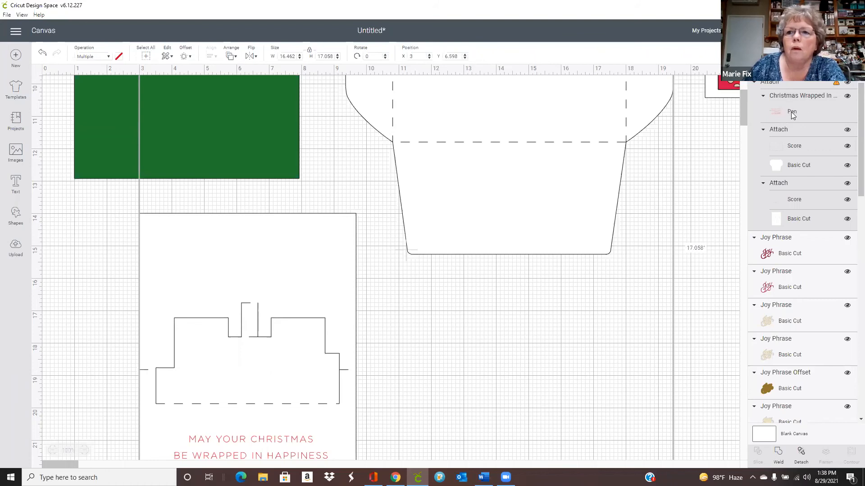
Change the attached sentiment's operation to Medium Foil and view it on the white card base.
{"action": "left_click", "coordinate": [791, 112]}
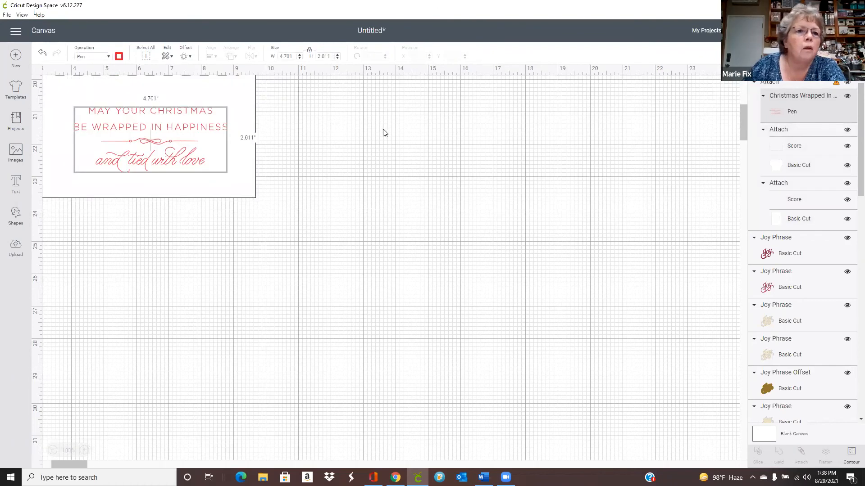
{"action": "left_click", "coordinate": [108, 58]}
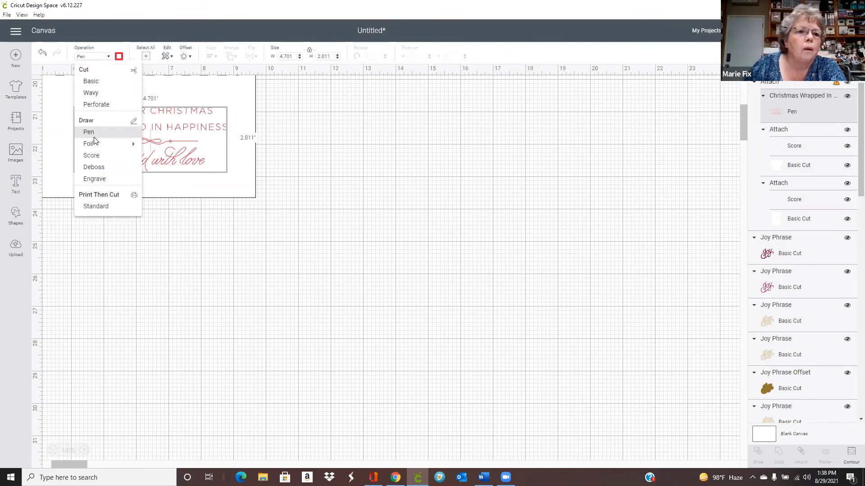
{"action": "mouse_move", "coordinate": [95, 146]}
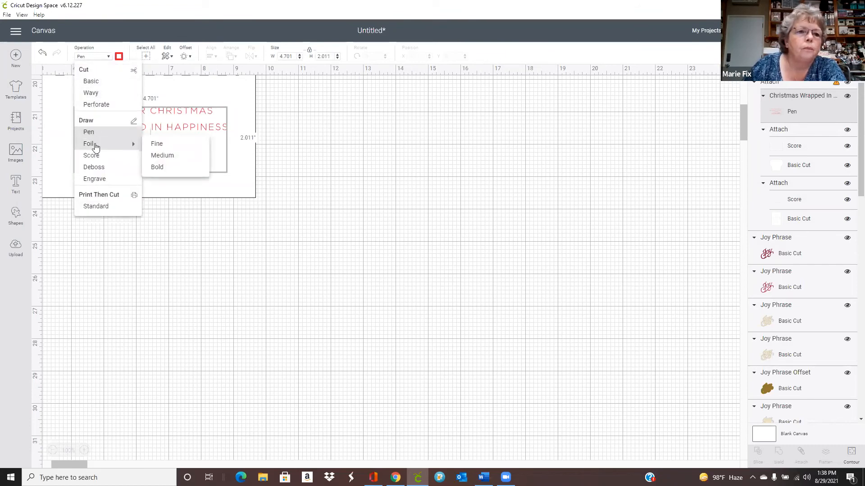
{"action": "left_click", "coordinate": [161, 155]}
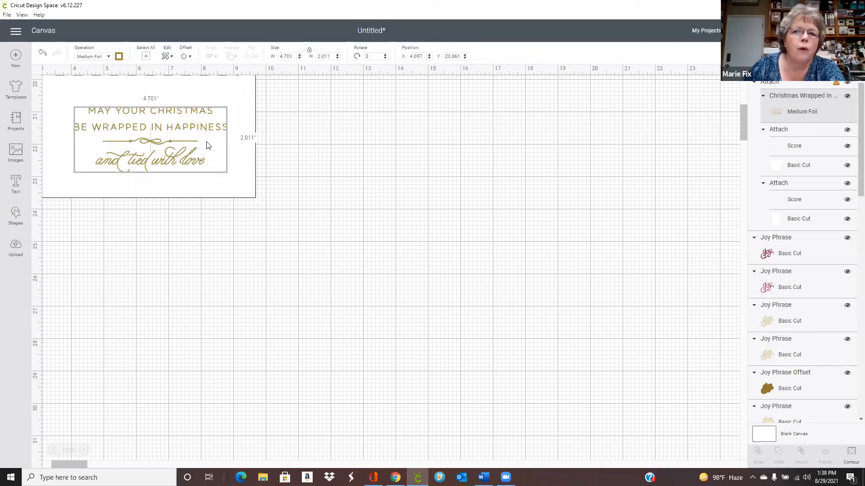
{"action": "scroll", "coordinate": [350, 164], "scroll_direction": "up", "scroll_amount": 3}
{"action": "scroll", "coordinate": [350, 164], "scroll_direction": "up", "scroll_amount": 3}
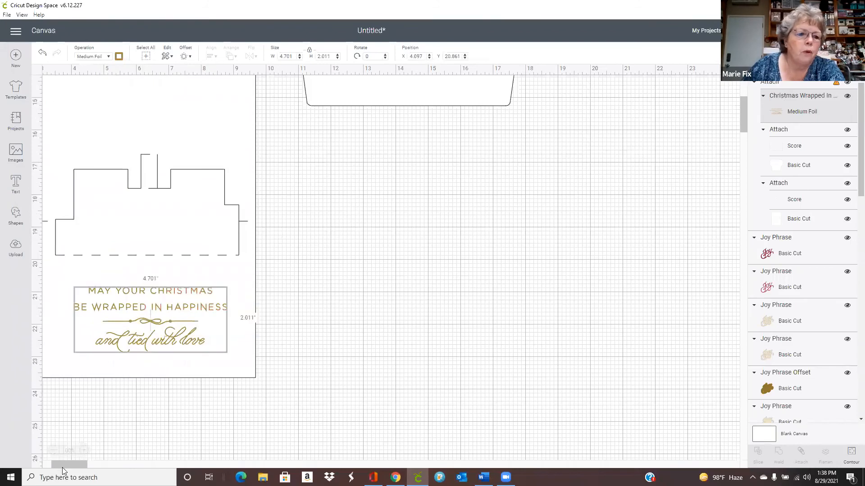
{"action": "left_click_drag", "start_coordinate": [65, 464], "coordinate": [26, 464]}
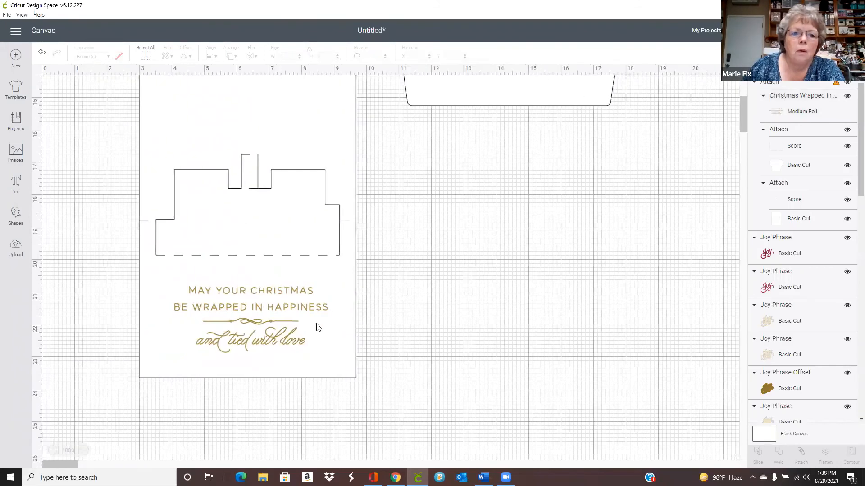
{"action": "left_click", "coordinate": [264, 330]}
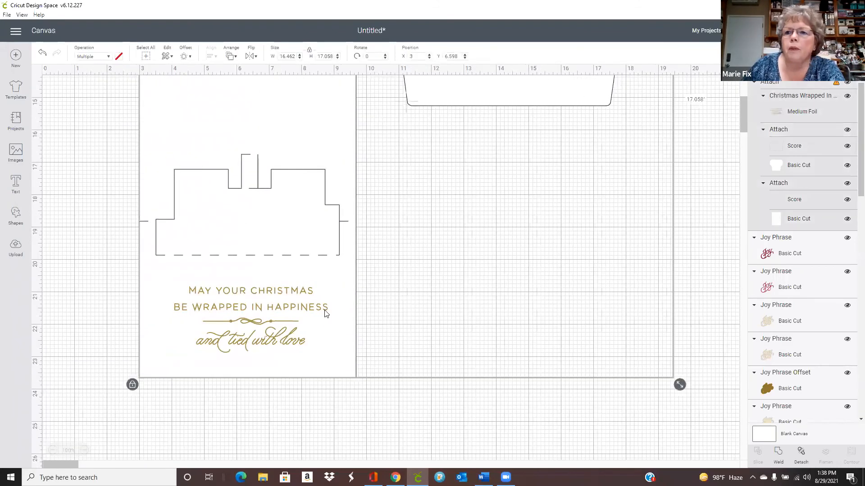
{"action": "left_click", "coordinate": [708, 204]}
Set the attached sentiment's operation to Pen and give it a red pen color.
{"action": "left_click", "coordinate": [806, 111]}
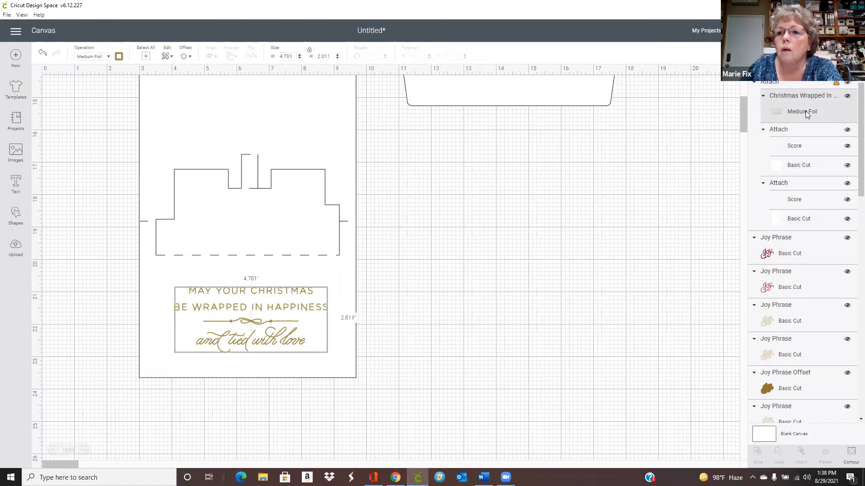
{"action": "left_click", "coordinate": [109, 57]}
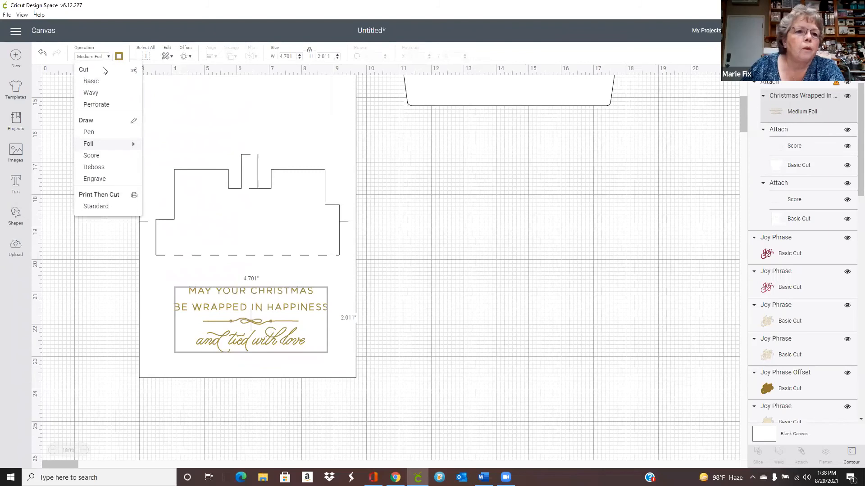
{"action": "left_click", "coordinate": [98, 135]}
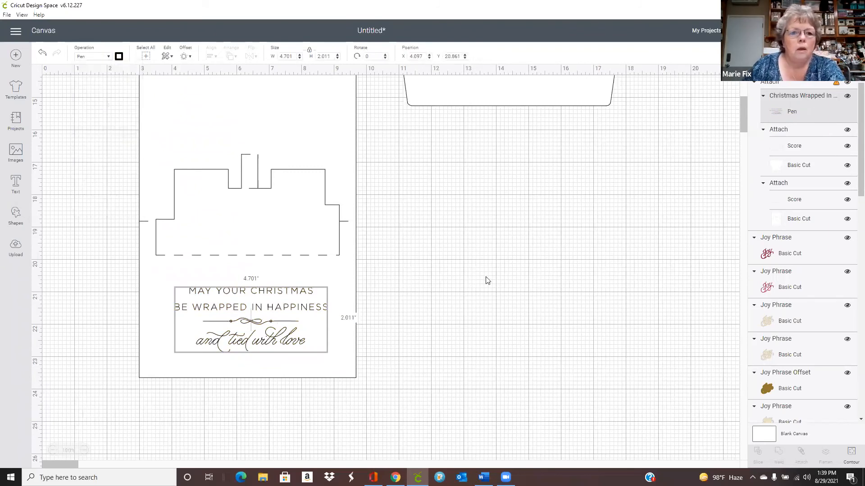
{"action": "left_click", "coordinate": [119, 57]}
{"action": "left_click", "coordinate": [128, 164]}
{"action": "left_click", "coordinate": [492, 180]}
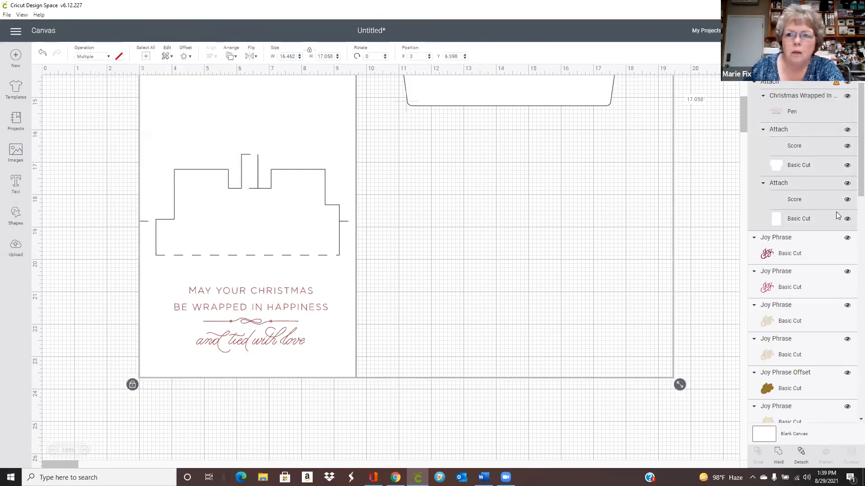
Detach the group that joins the sentiment, the white card base and the white envelope.
{"action": "left_click", "coordinate": [743, 107]}
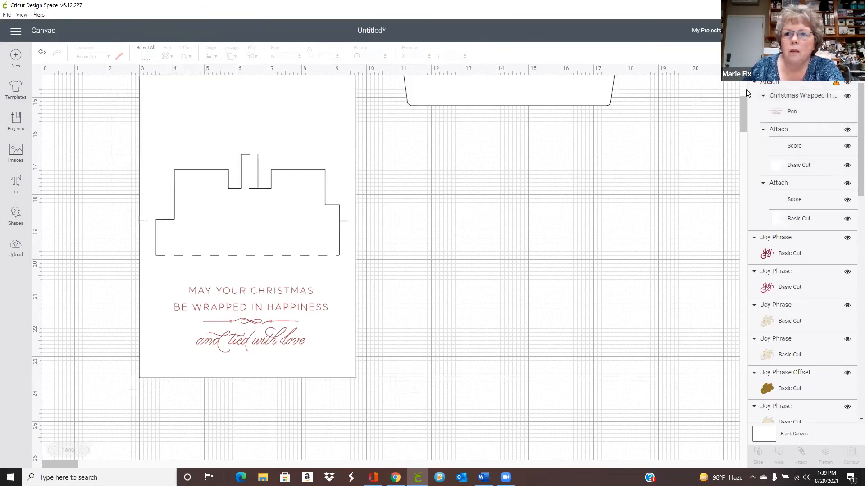
{"action": "scroll", "coordinate": [522, 321], "scroll_direction": "up", "scroll_amount": 10}
{"action": "scroll", "coordinate": [536, 264], "scroll_direction": "down", "scroll_amount": 2}
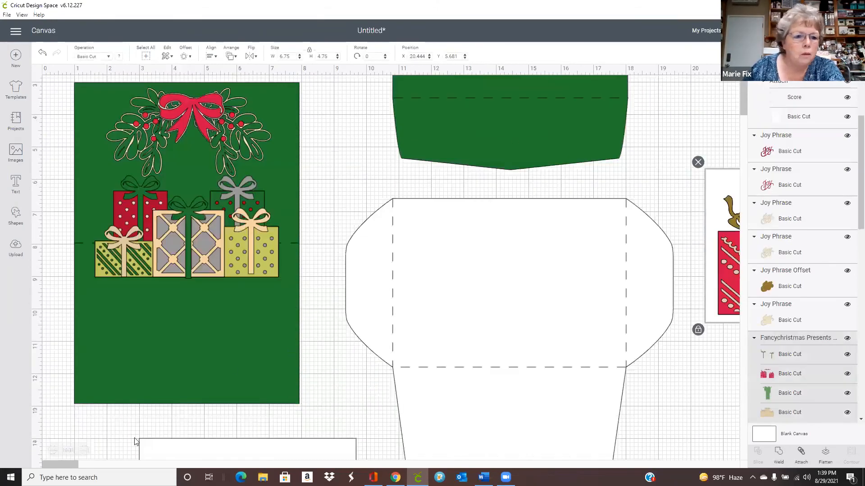
{"action": "left_click", "coordinate": [52, 452]}
{"action": "left_click", "coordinate": [53, 451]}
{"action": "left_click_drag", "start_coordinate": [158, 369], "coordinate": [309, 342]}
{"action": "left_click", "coordinate": [433, 313]}
{"action": "left_click_drag", "start_coordinate": [290, 276], "coordinate": [264, 292]}
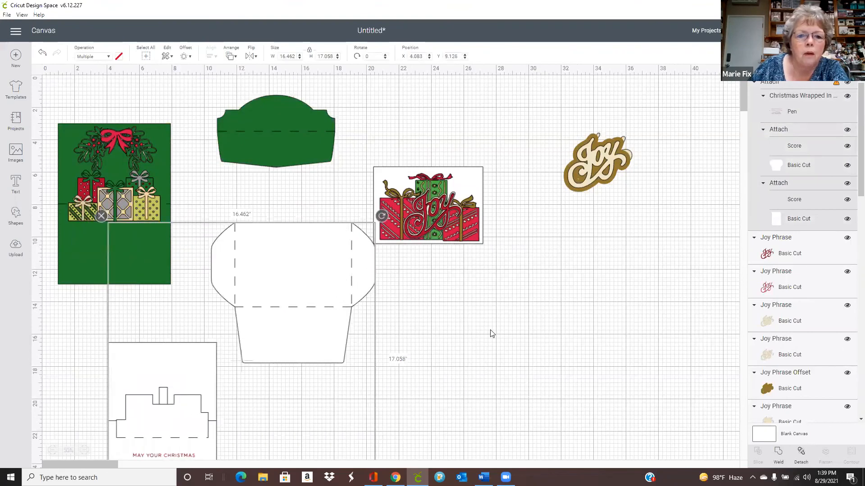
{"action": "left_click", "coordinate": [492, 333]}
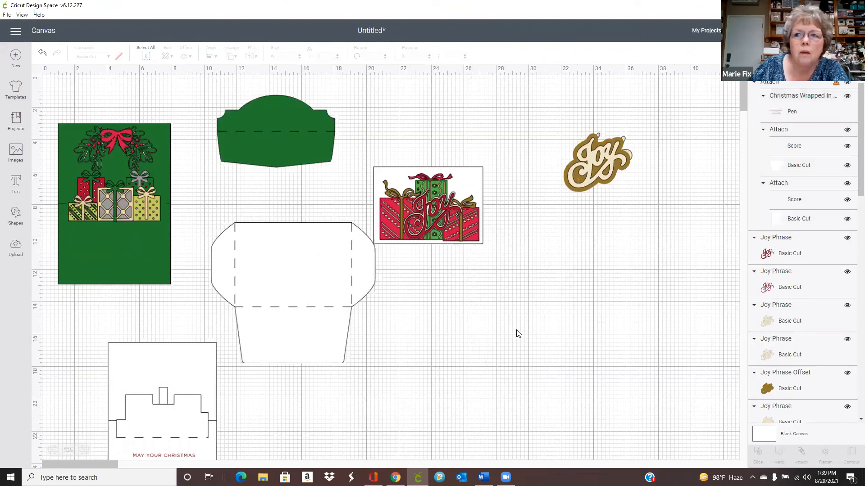
{"action": "left_click", "coordinate": [314, 368]}
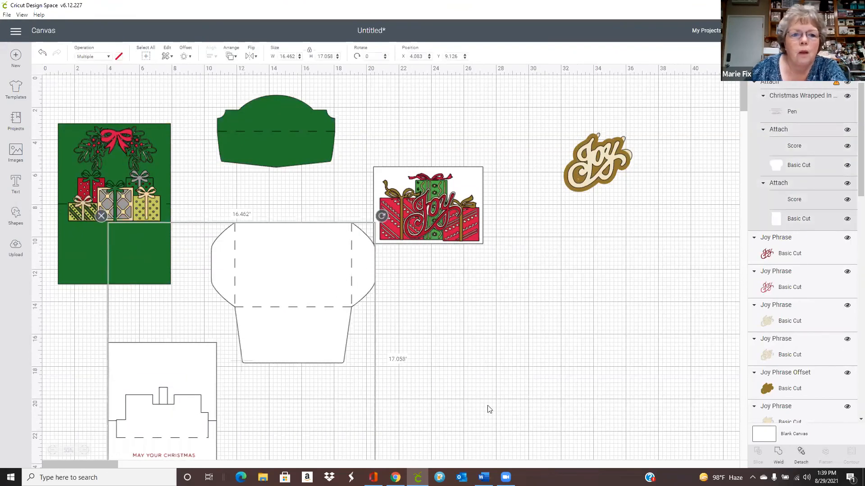
{"action": "left_click", "coordinate": [803, 456]}
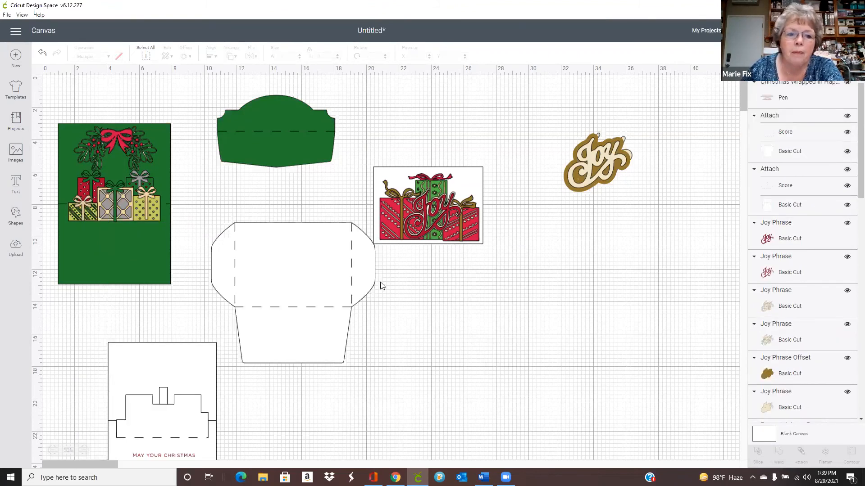
Move the envelope to empty canvas, place the white base below the green liner and set the sentiment back on its lower part.
{"action": "left_click_drag", "start_coordinate": [303, 272], "coordinate": [567, 330]}
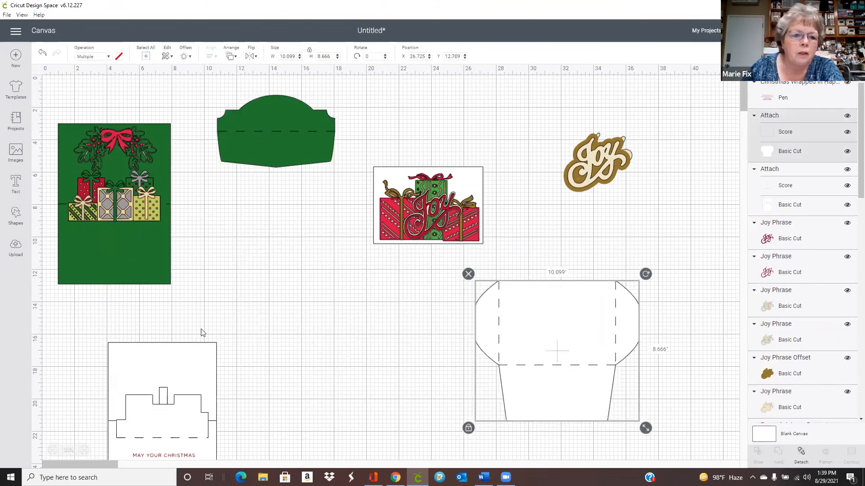
{"action": "left_click_drag", "start_coordinate": [179, 364], "coordinate": [289, 245]}
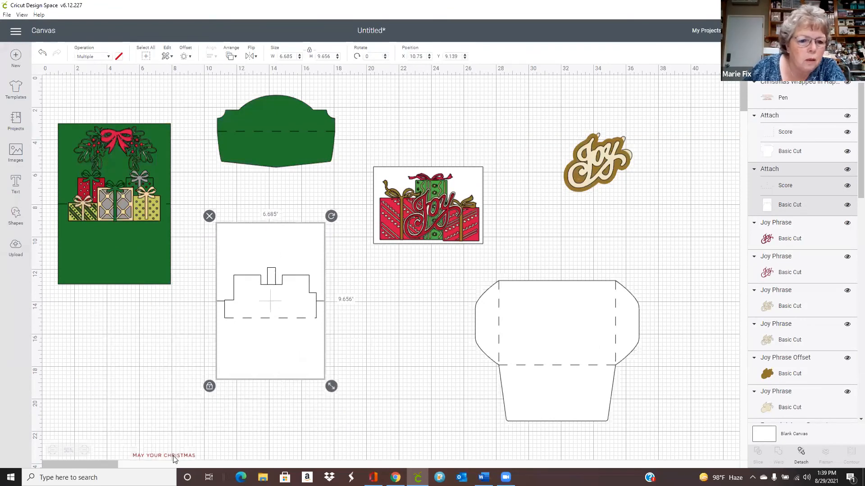
{"action": "left_click_drag", "start_coordinate": [175, 456], "coordinate": [281, 339]}
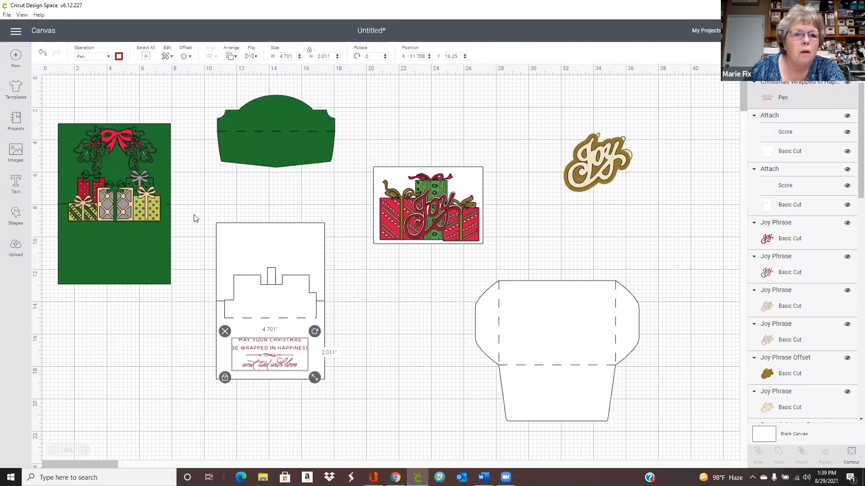
{"action": "left_click_drag", "start_coordinate": [193, 214], "coordinate": [208, 251]}
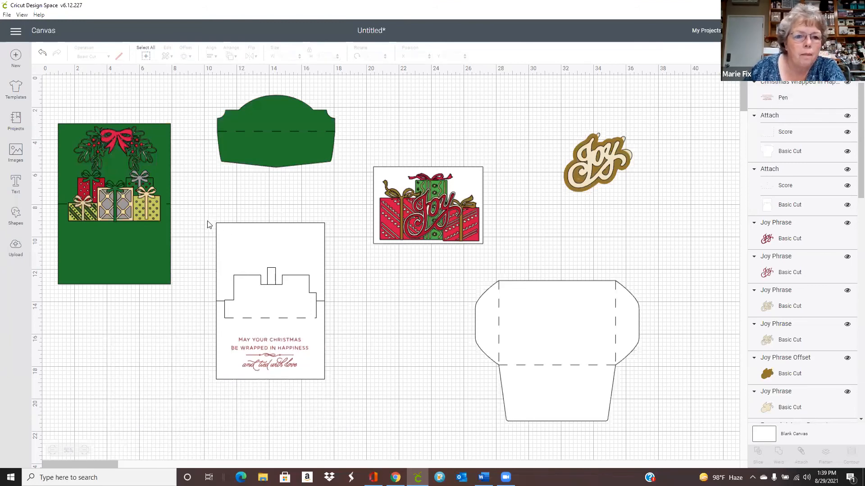
Try placing the unattached white base and sentiment over the green card, sending them to the back and moving them forward two levels.
{"action": "left_click_drag", "start_coordinate": [213, 213], "coordinate": [345, 394]}
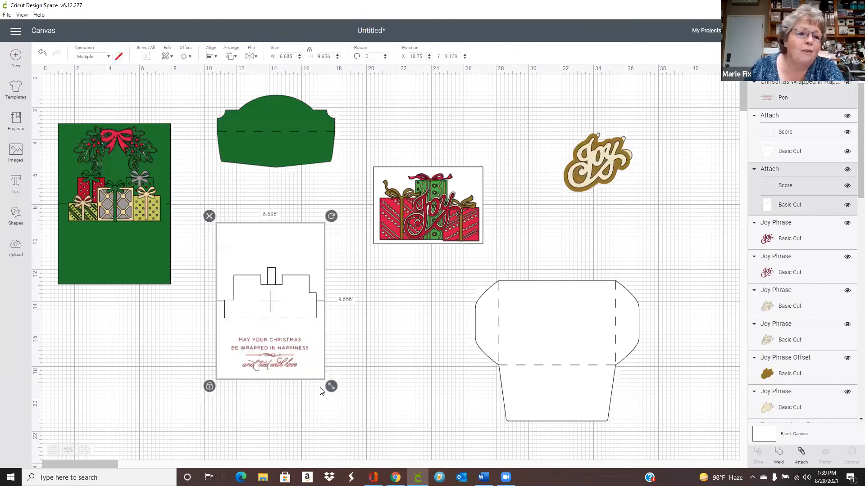
{"action": "left_click_drag", "start_coordinate": [283, 354], "coordinate": [127, 257]}
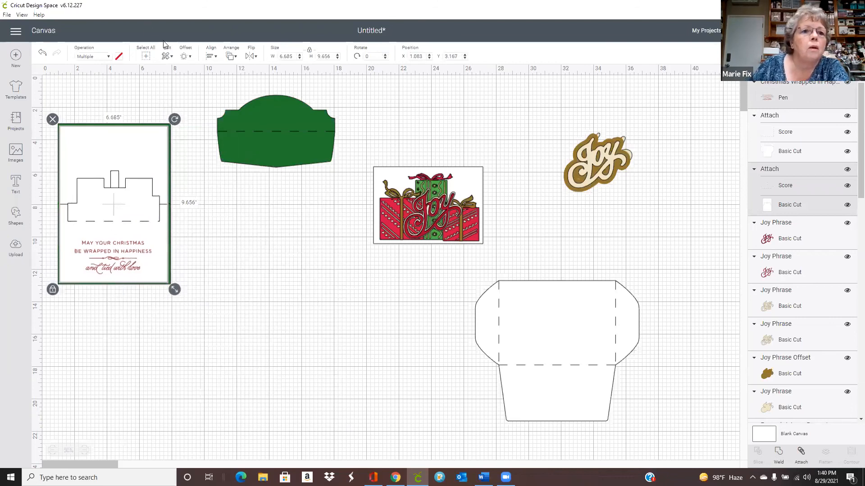
{"action": "left_click", "coordinate": [231, 55]}
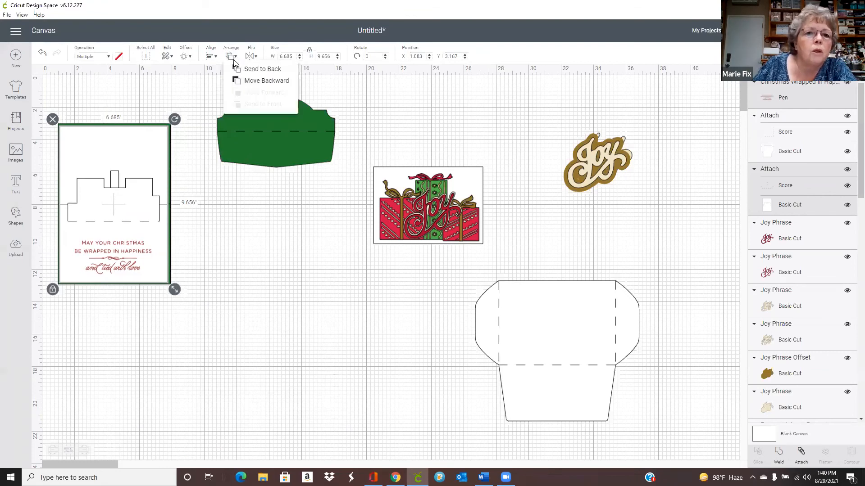
{"action": "left_click", "coordinate": [269, 70]}
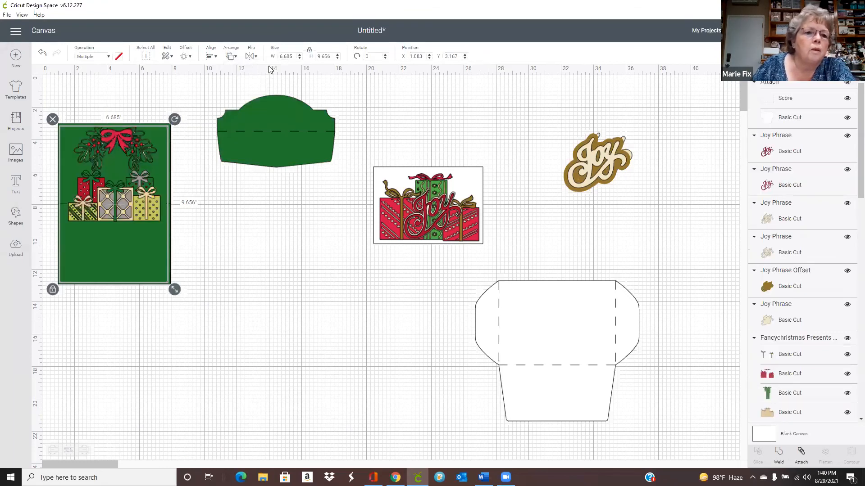
{"action": "left_click", "coordinate": [229, 56]}
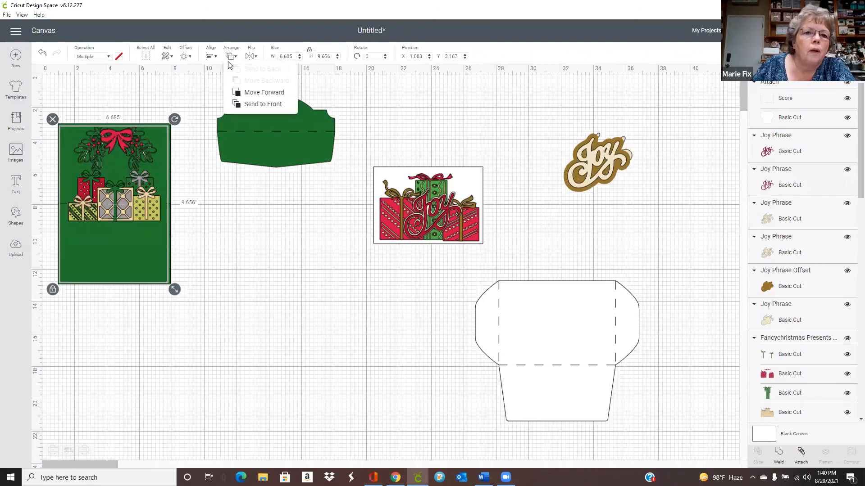
{"action": "left_click", "coordinate": [254, 93]}
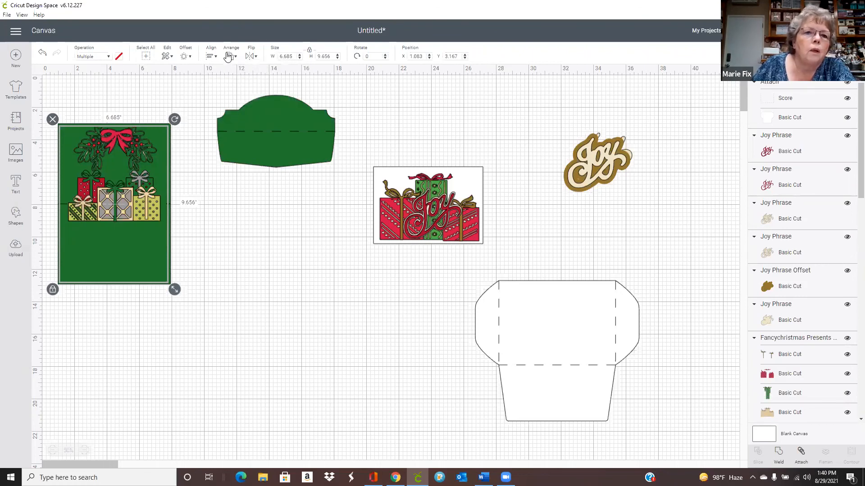
{"action": "left_click", "coordinate": [229, 56]}
{"action": "left_click", "coordinate": [251, 93]}
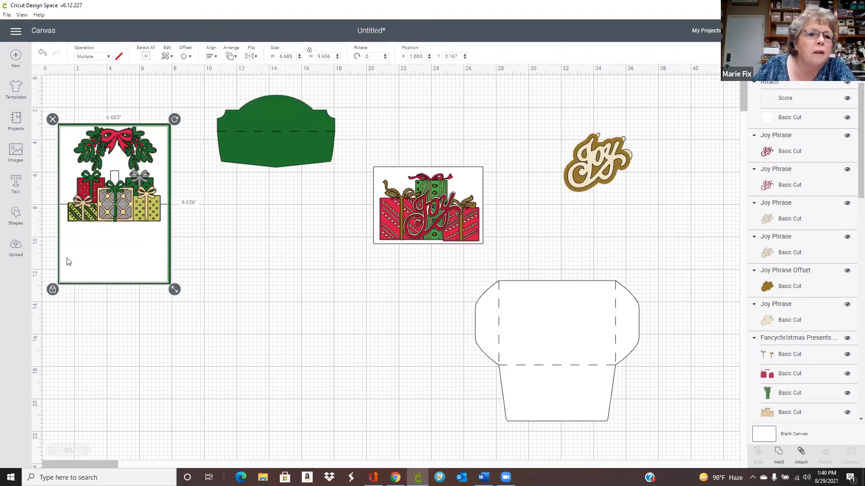
With the white base moved off the green card, bring the sentiment to the front and attach it to the white base only.
{"action": "left_click_drag", "start_coordinate": [135, 251], "coordinate": [315, 350]}
{"action": "left_click_drag", "start_coordinate": [121, 278], "coordinate": [112, 258]}
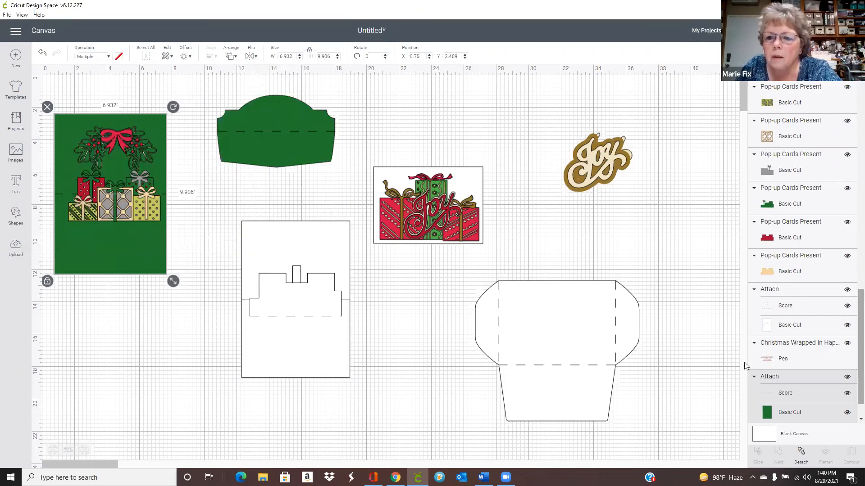
{"action": "left_click", "coordinate": [773, 360]}
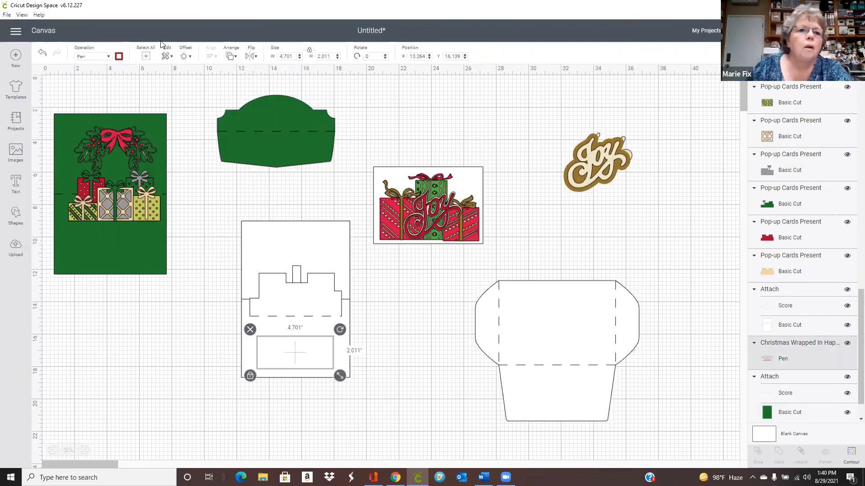
{"action": "left_click", "coordinate": [232, 56]}
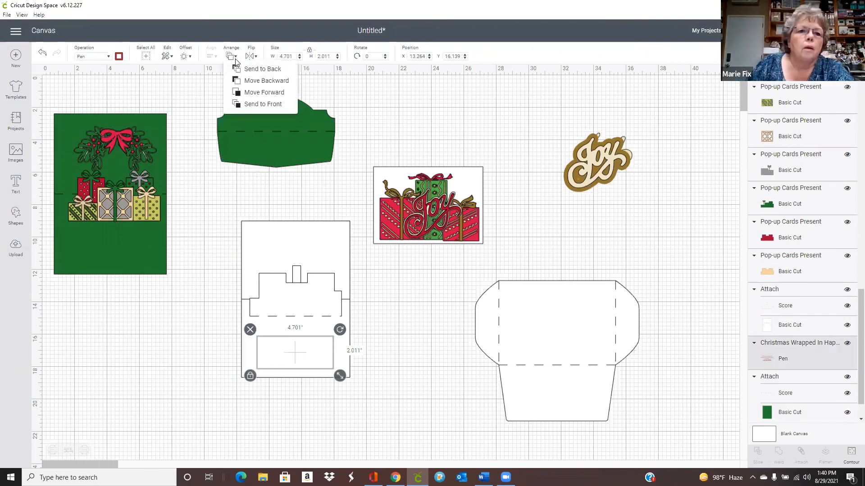
{"action": "left_click", "coordinate": [253, 103]}
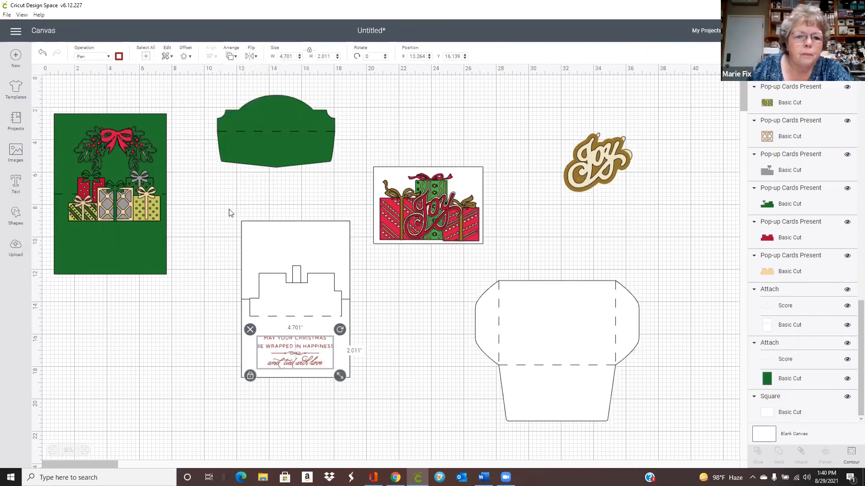
{"action": "left_click_drag", "start_coordinate": [236, 218], "coordinate": [367, 392]}
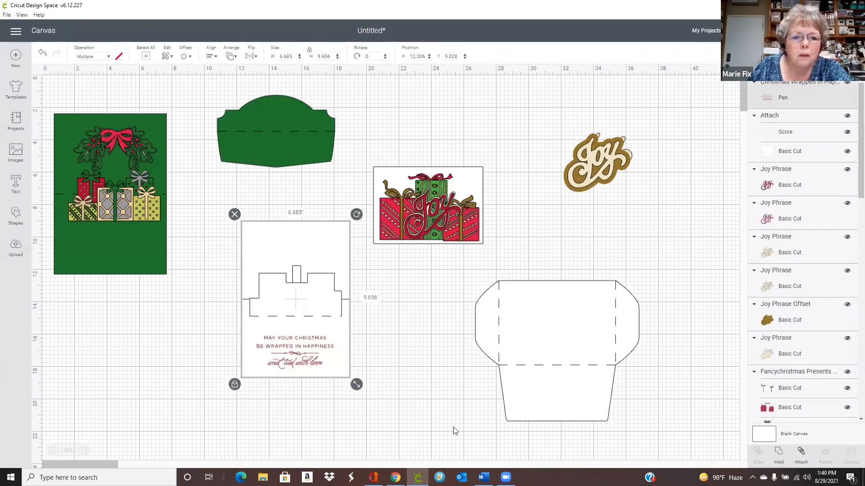
{"action": "left_click", "coordinate": [802, 456]}
Place the attached white base over the green card, send it to the back and move it forward two levels.
{"action": "left_click_drag", "start_coordinate": [328, 326], "coordinate": [143, 221]}
{"action": "left_click", "coordinate": [228, 56]}
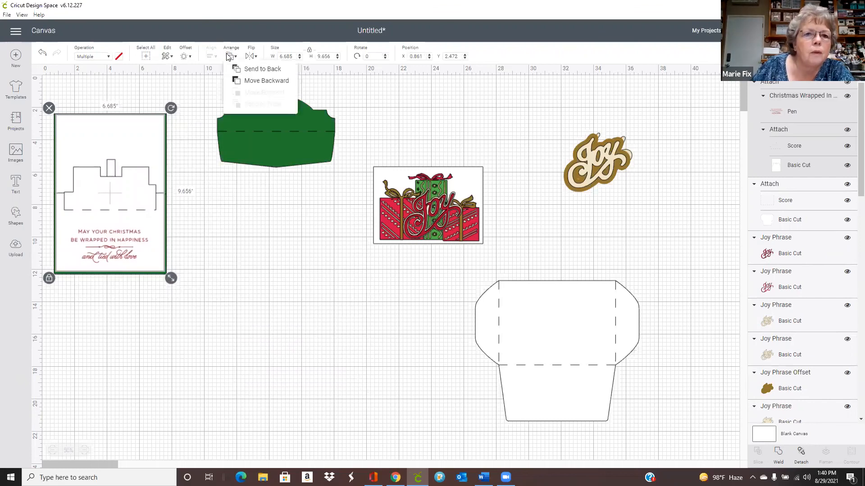
{"action": "left_click", "coordinate": [259, 68]}
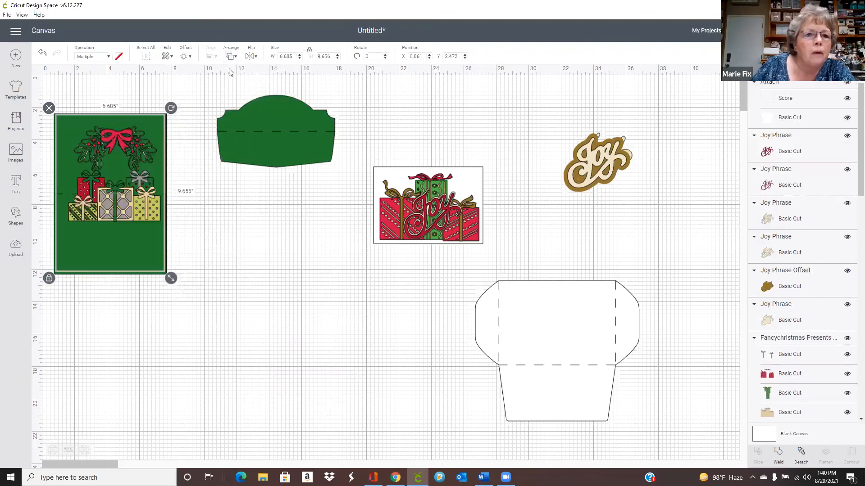
{"action": "left_click", "coordinate": [230, 57]}
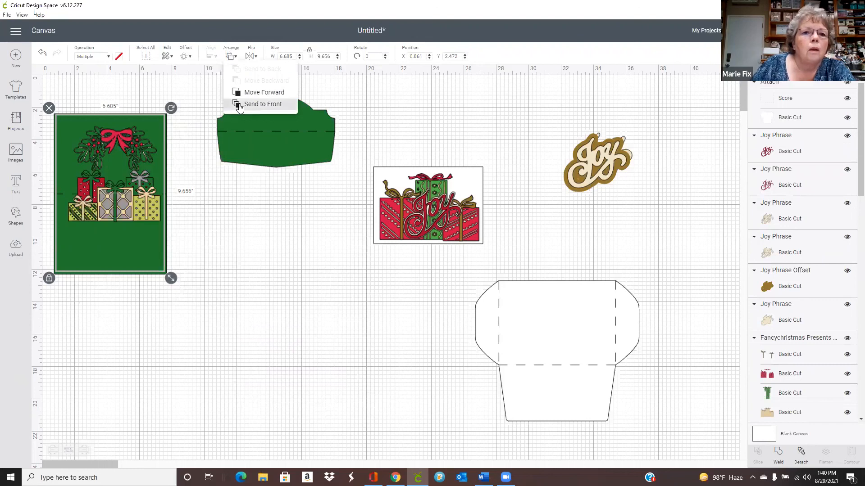
{"action": "left_click", "coordinate": [251, 94]}
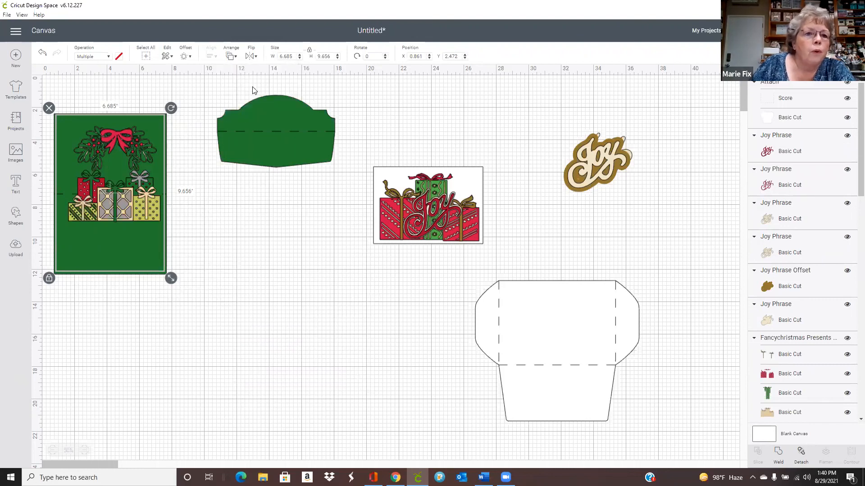
{"action": "left_click", "coordinate": [231, 57]}
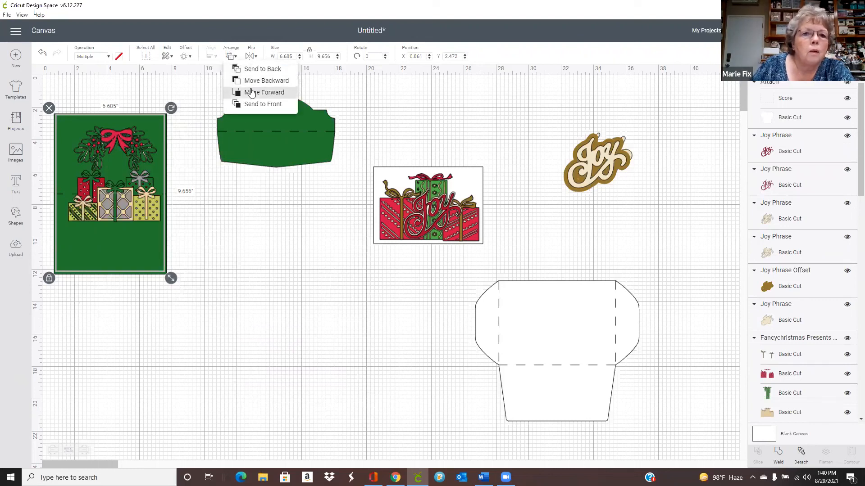
{"action": "left_click", "coordinate": [251, 92]}
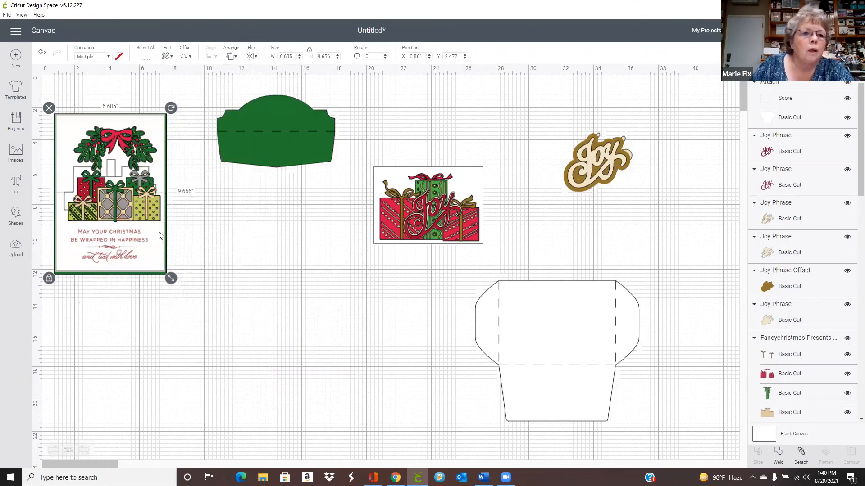
Shift the white base to about X 1.19, Y 3.17 behind the presents and realign the green card behind it.
{"action": "left_click", "coordinate": [141, 207]}
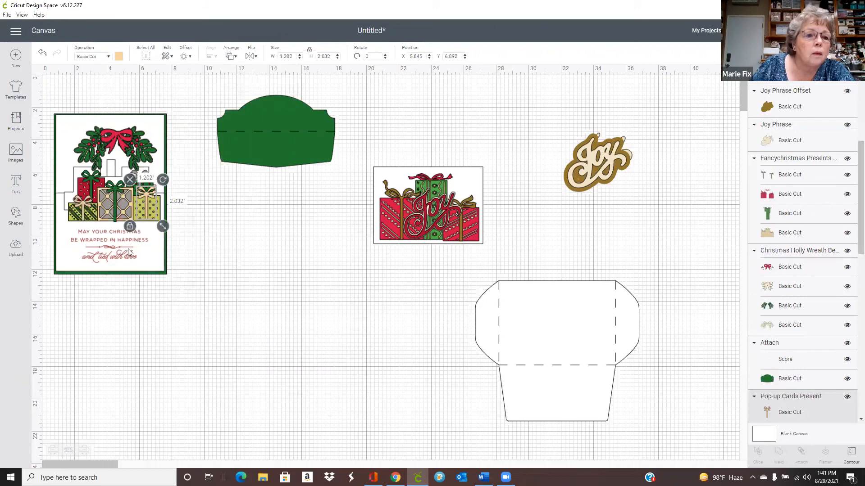
{"action": "left_click_drag", "start_coordinate": [149, 263], "coordinate": [154, 274]}
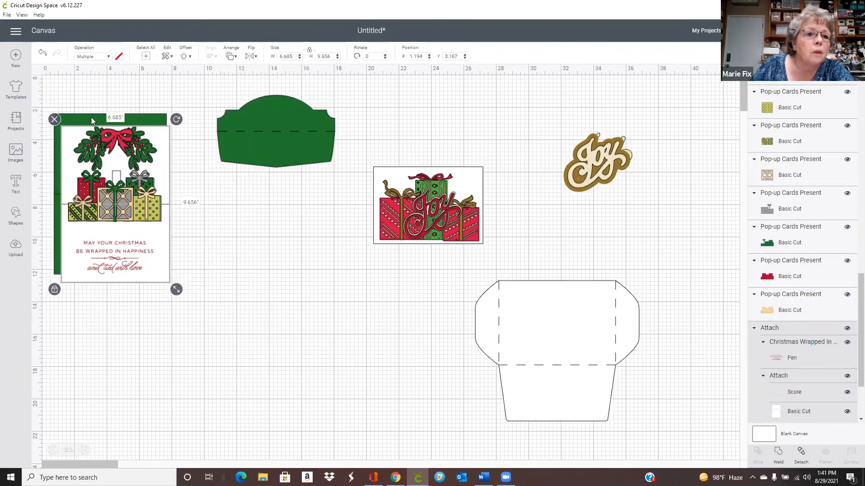
{"action": "left_click_drag", "start_coordinate": [90, 116], "coordinate": [94, 129]}
Position the envelope against the green liner at about X 9.25, Y 3.63, and delete the spare gold Joy phrase with its offset.
{"action": "left_click_drag", "start_coordinate": [533, 339], "coordinate": [250, 198]}
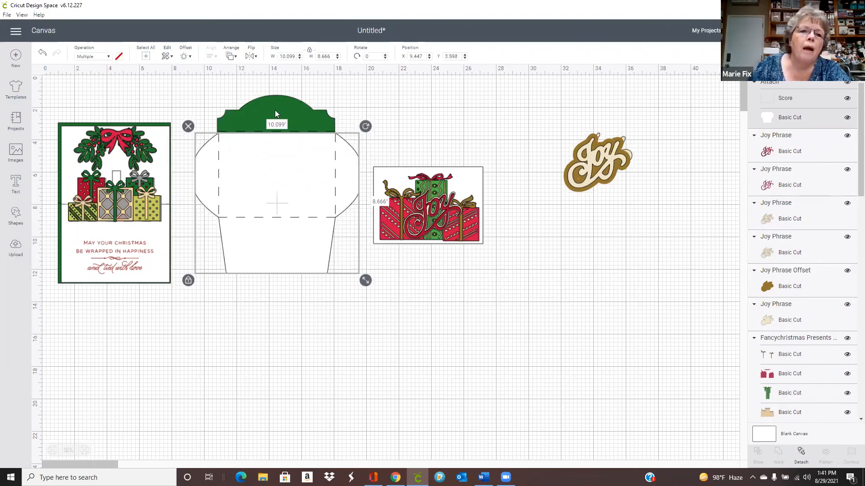
{"action": "left_click_drag", "start_coordinate": [314, 182], "coordinate": [272, 179]}
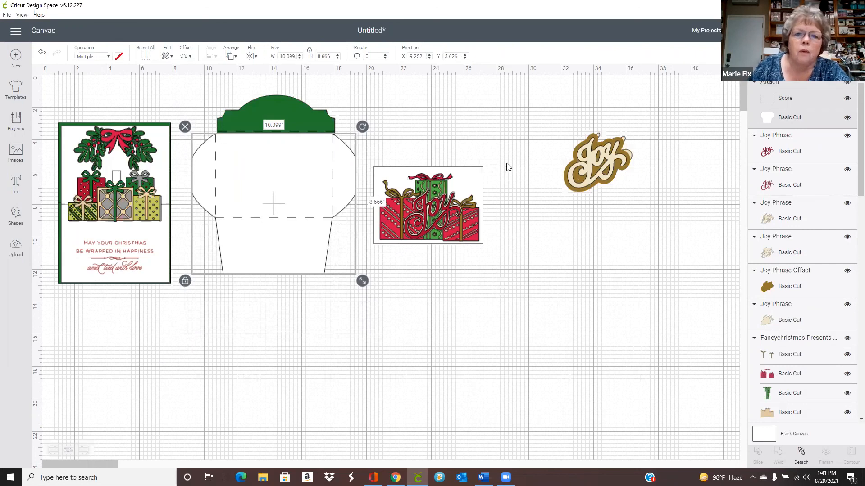
{"action": "left_click_drag", "start_coordinate": [550, 133], "coordinate": [639, 200]}
{"action": "left_click", "coordinate": [557, 126]}
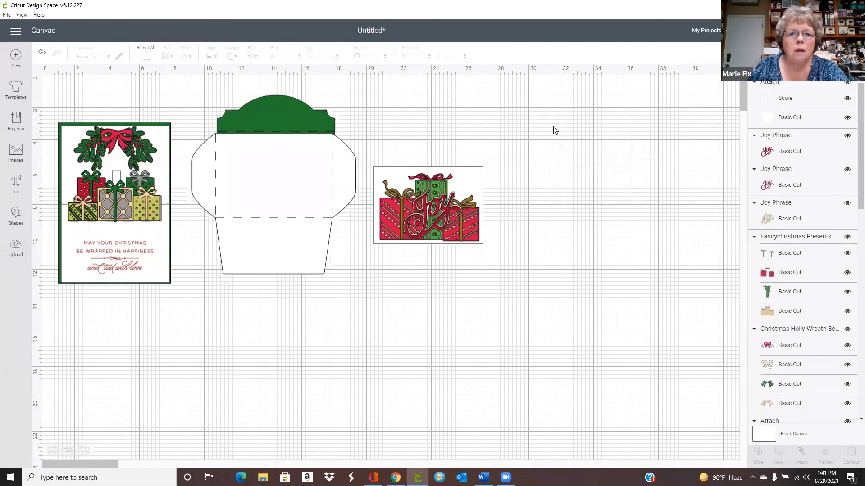